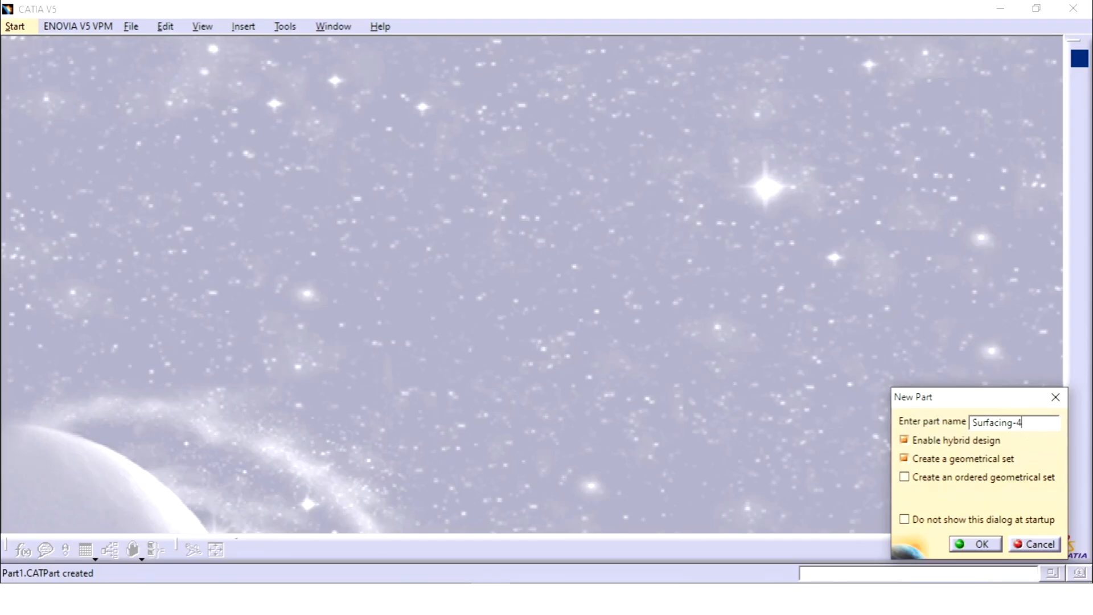
Step: Create the new part named Surfacing-4 and open a sketch on the zx plane
click(980, 545)
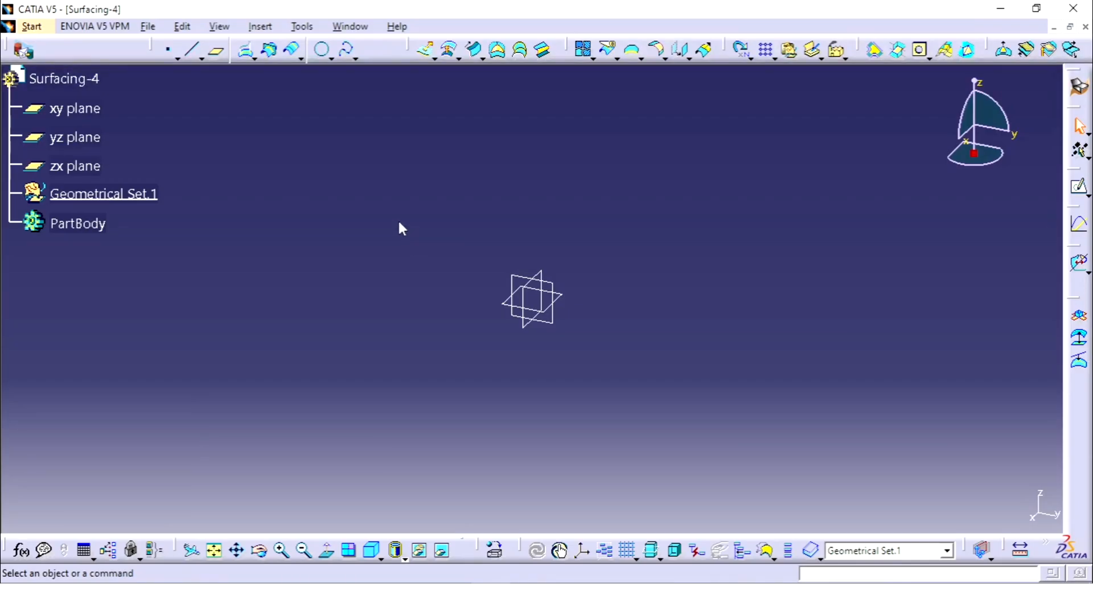
click(75, 165)
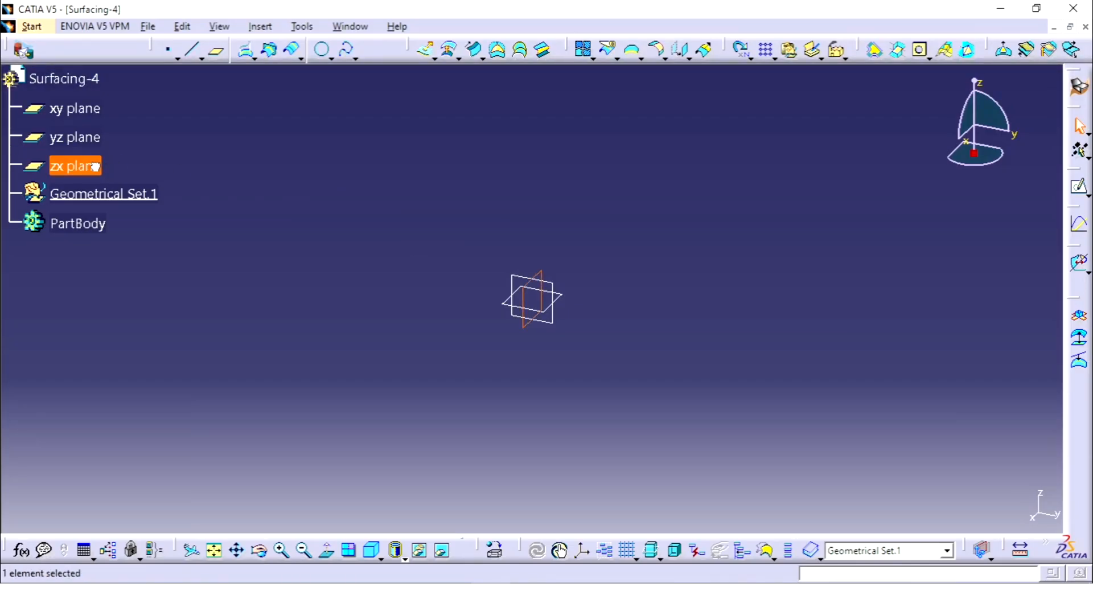
click(1080, 189)
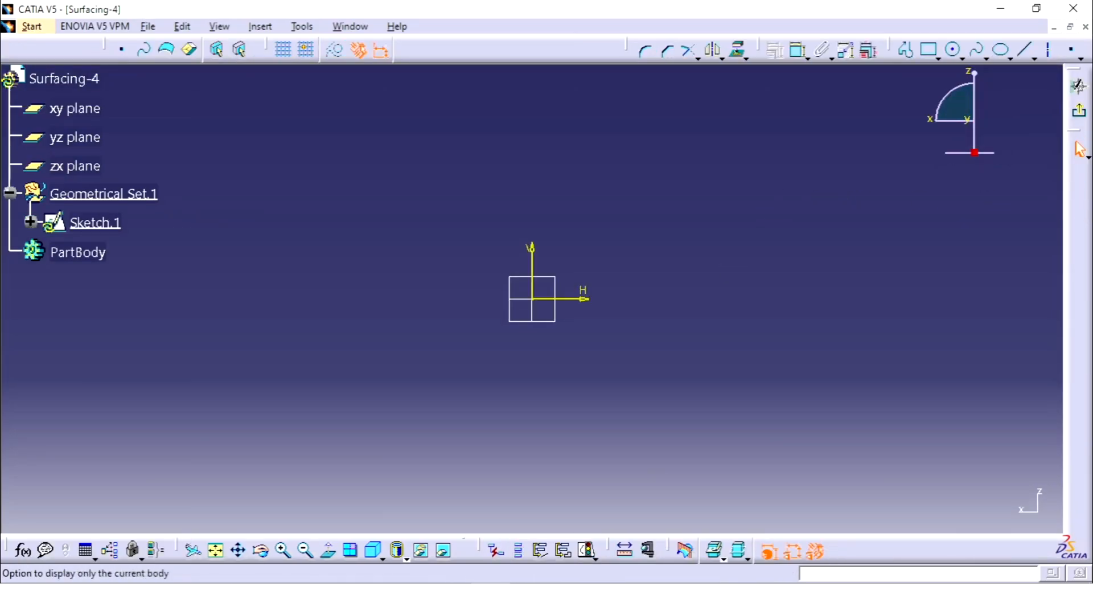
Step: Consult the exercise references, then sketch a three-point arc from the vertical axis about 30 mm above the origin, spanning about 90 mm toward negative H
click(532, 598)
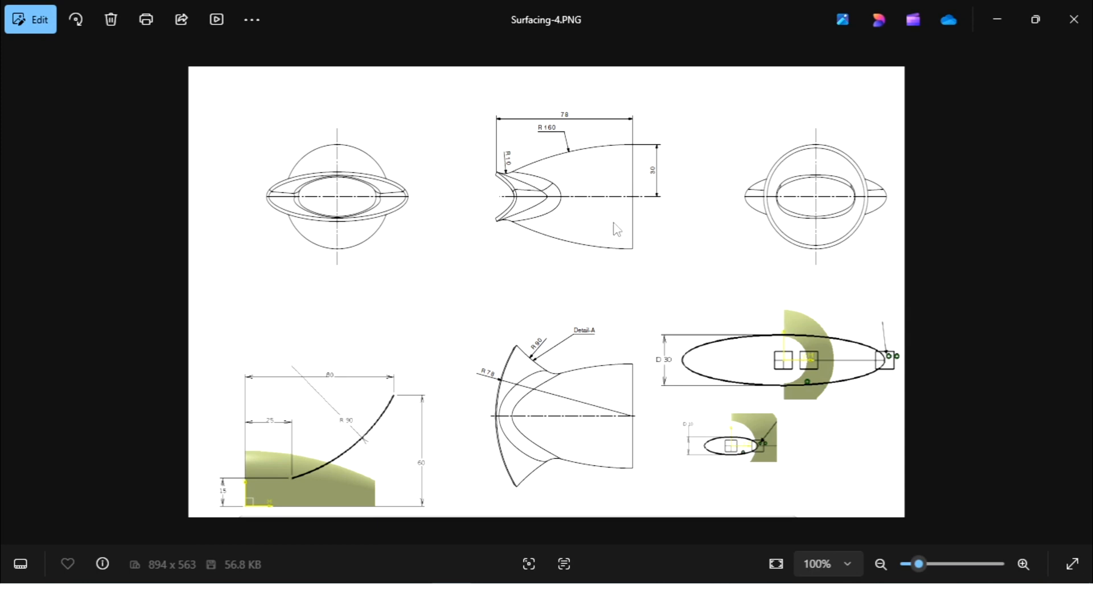
click(546, 599)
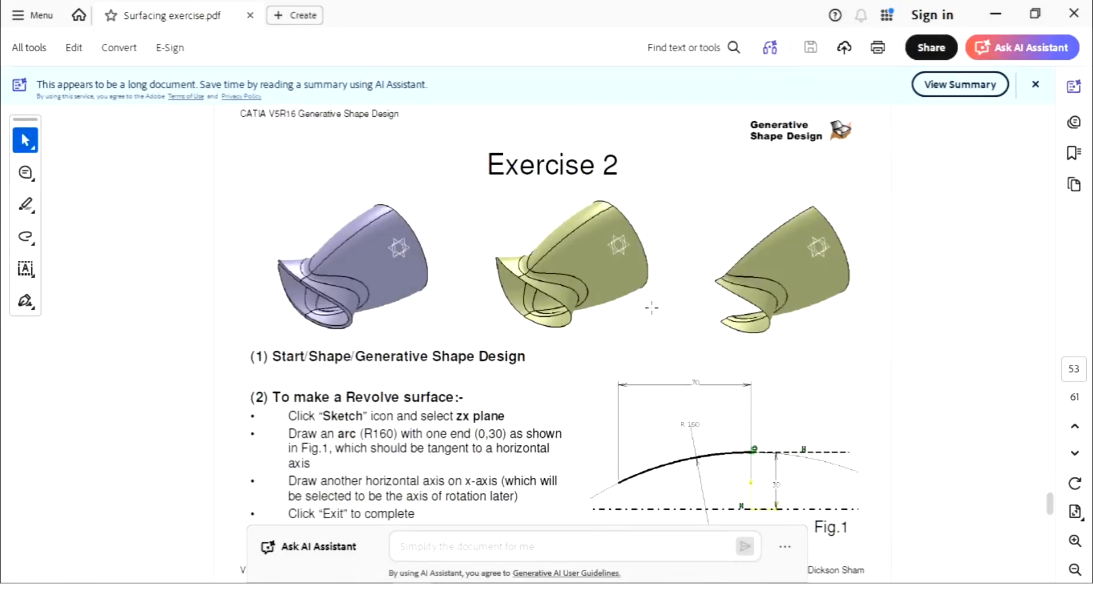
click(575, 598)
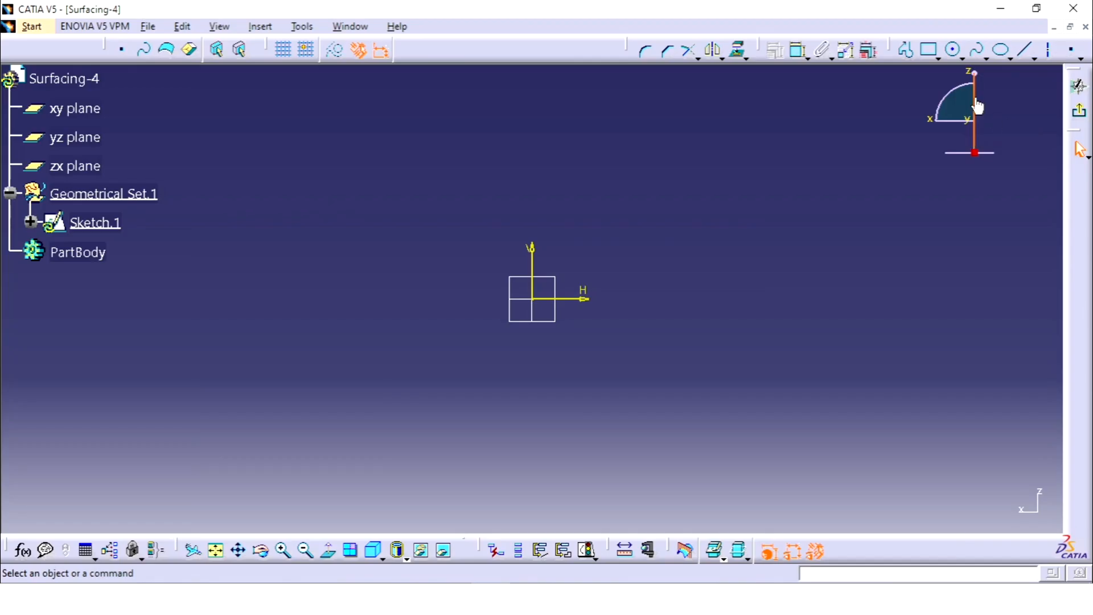
click(961, 58)
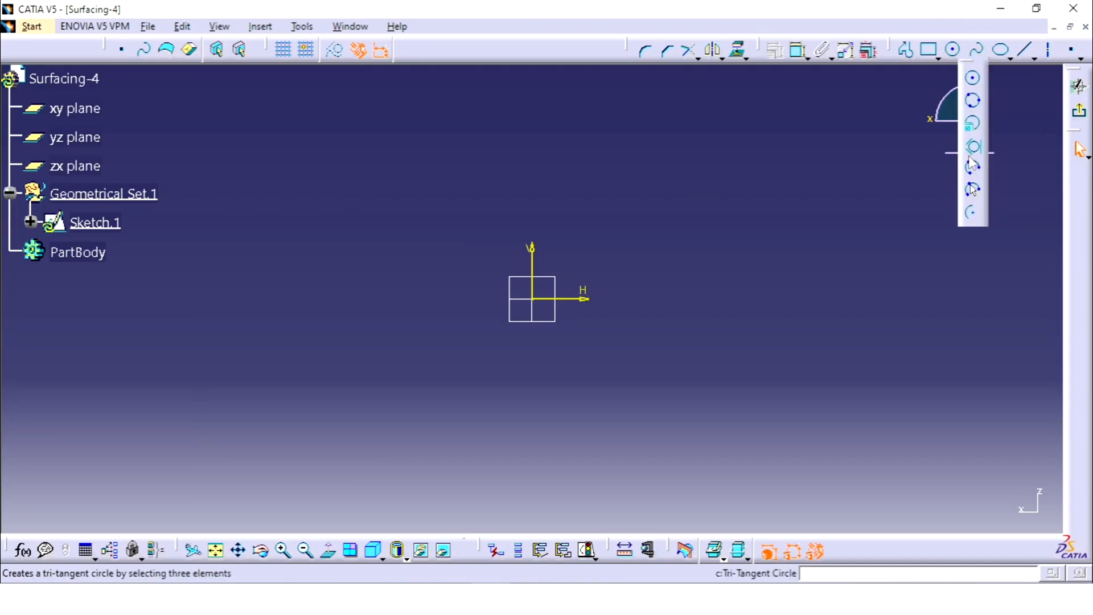
click(973, 169)
click(533, 244)
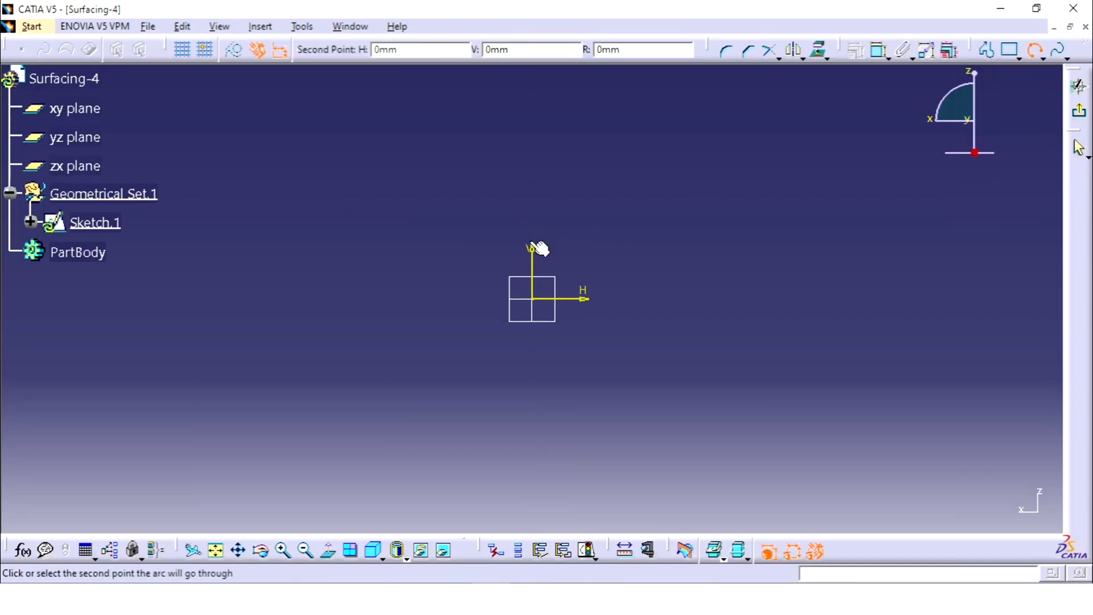
click(473, 251)
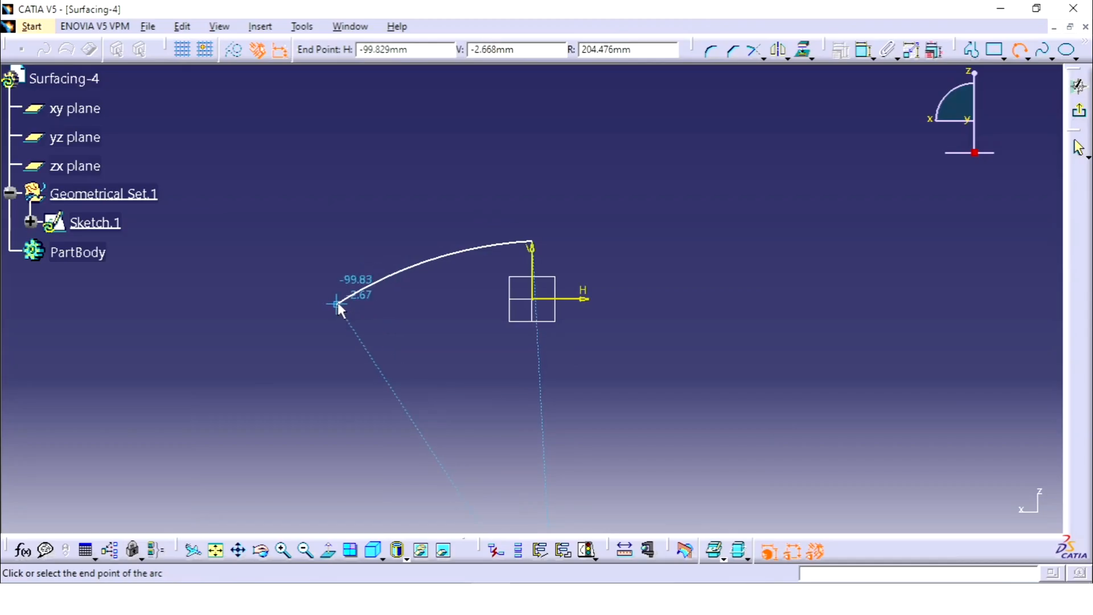
click(357, 278)
click(686, 170)
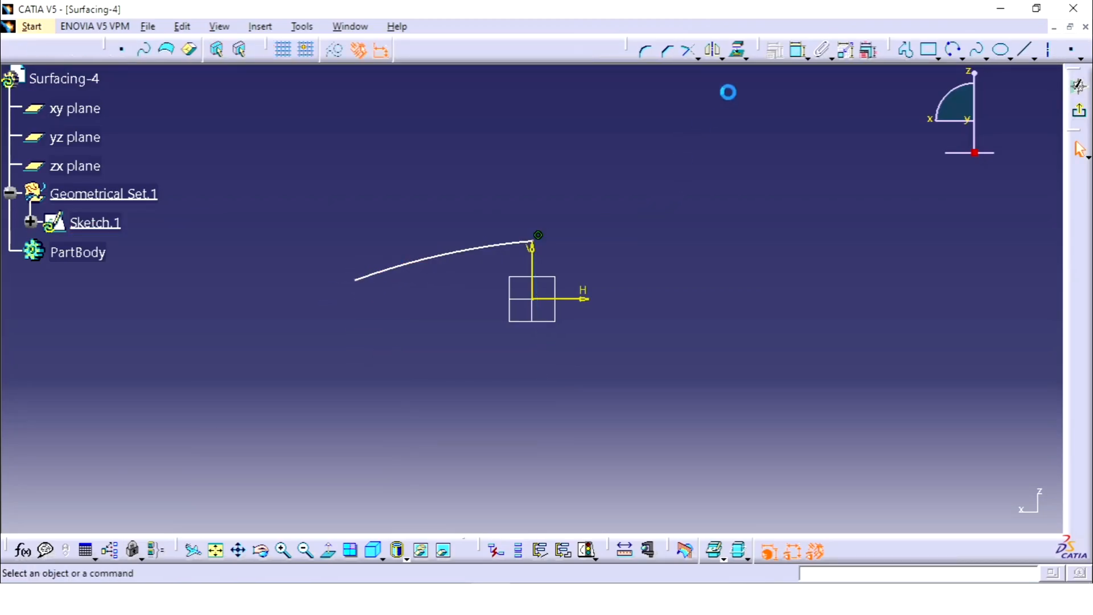
Step: Draw a horizontal axis line about 160 mm long through the sketch origin
click(1051, 51)
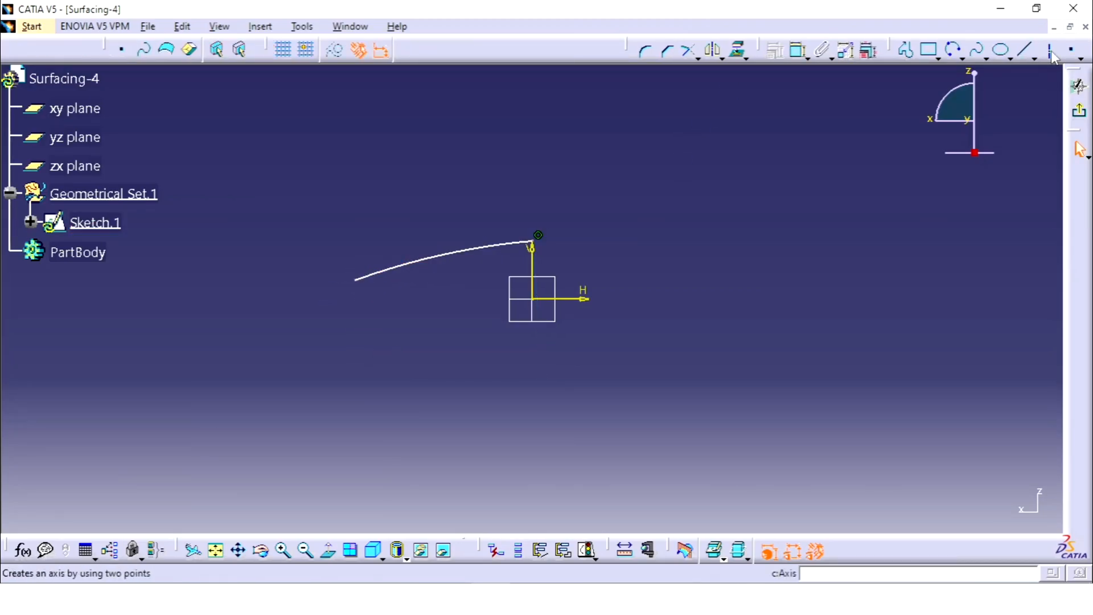
click(385, 298)
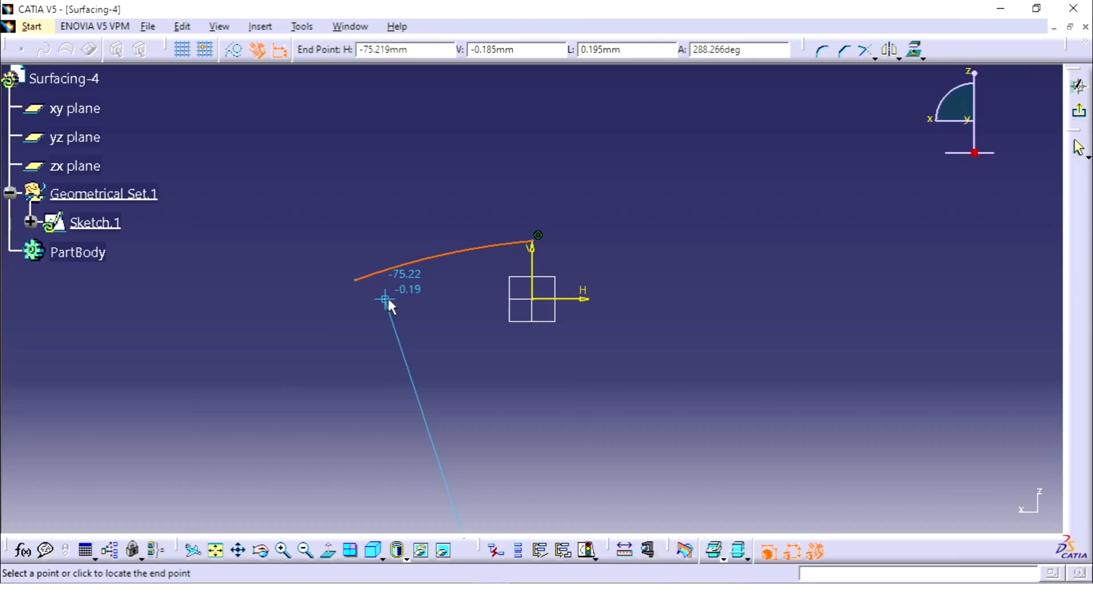
click(697, 299)
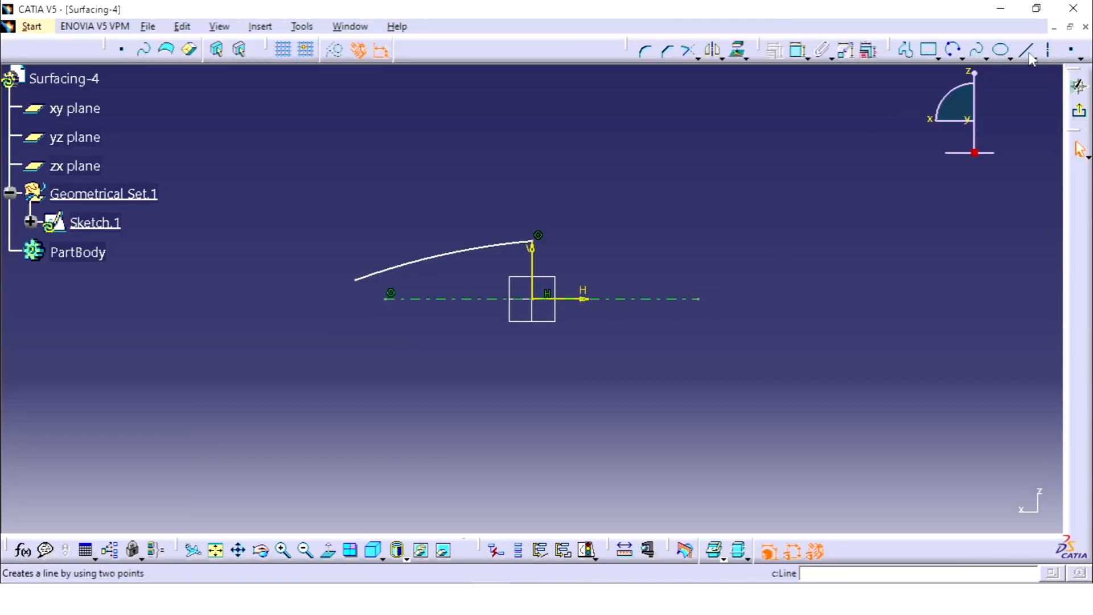
Step: Draw a line about 40 mm long from the arc's upper endpoint, convert it to a construction element, and constrain it horizontal
click(1024, 50)
click(531, 243)
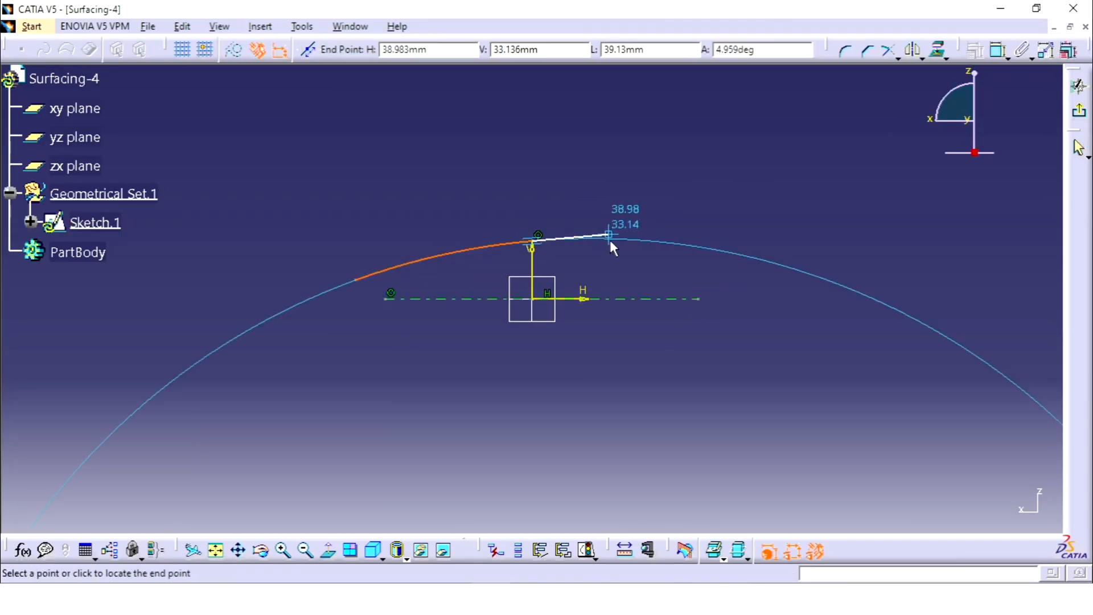
click(611, 249)
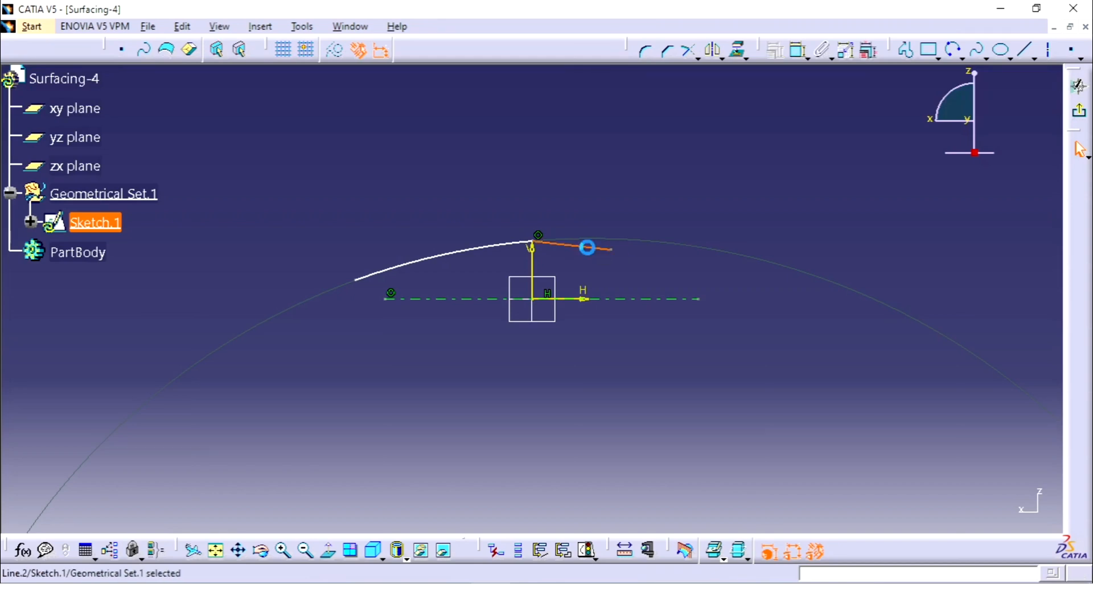
click(336, 51)
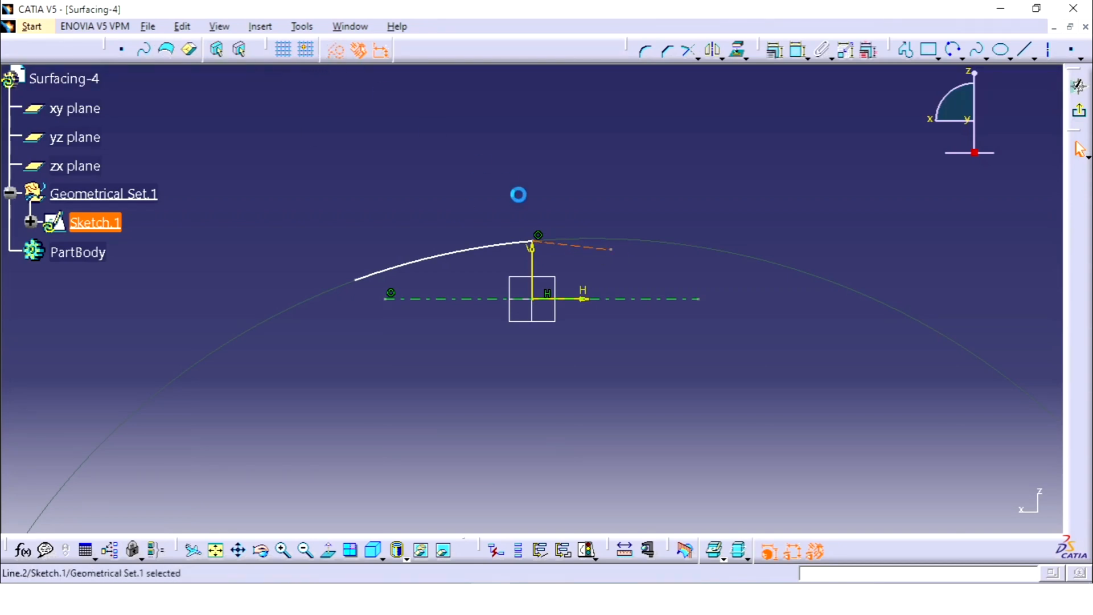
right_click(583, 249)
mouse_move(646, 493)
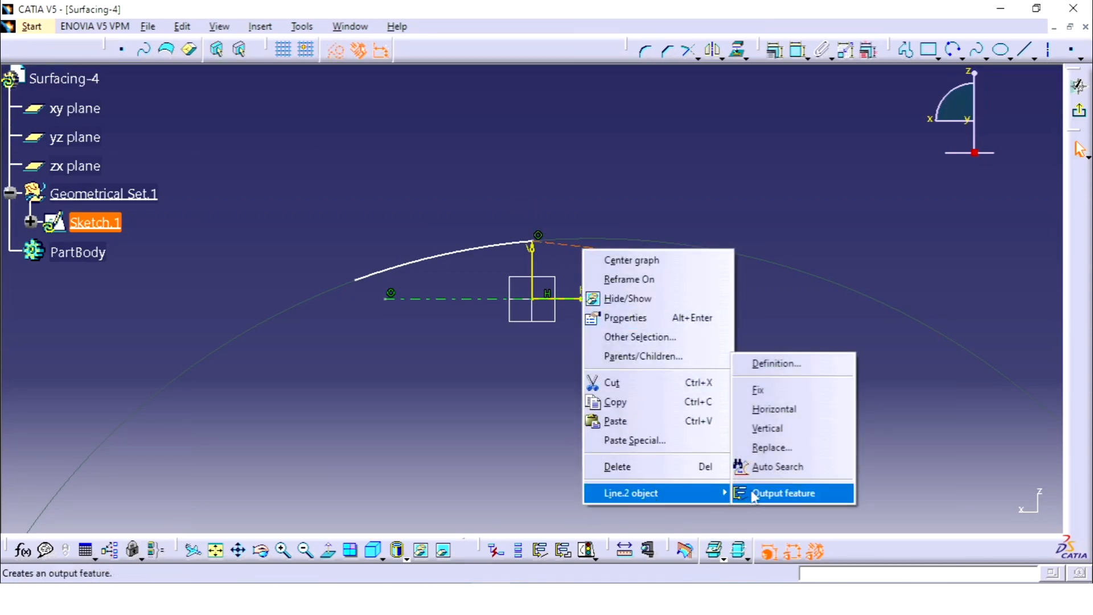
click(787, 419)
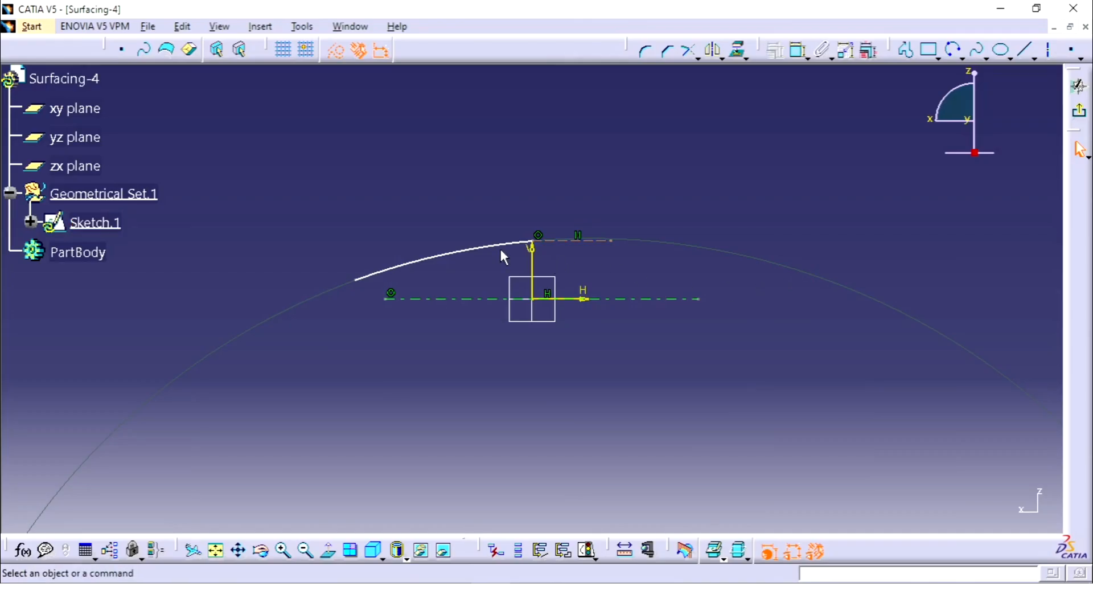
Step: Apply a tangency constraint between the arc and the horizontal construction line
right_click(550, 238)
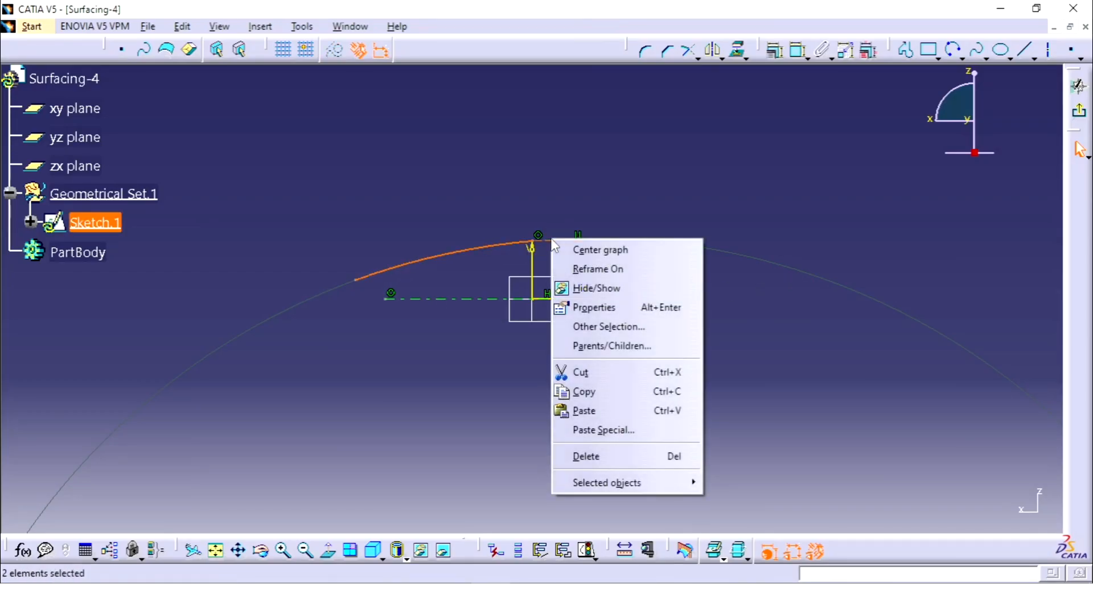
click(682, 230)
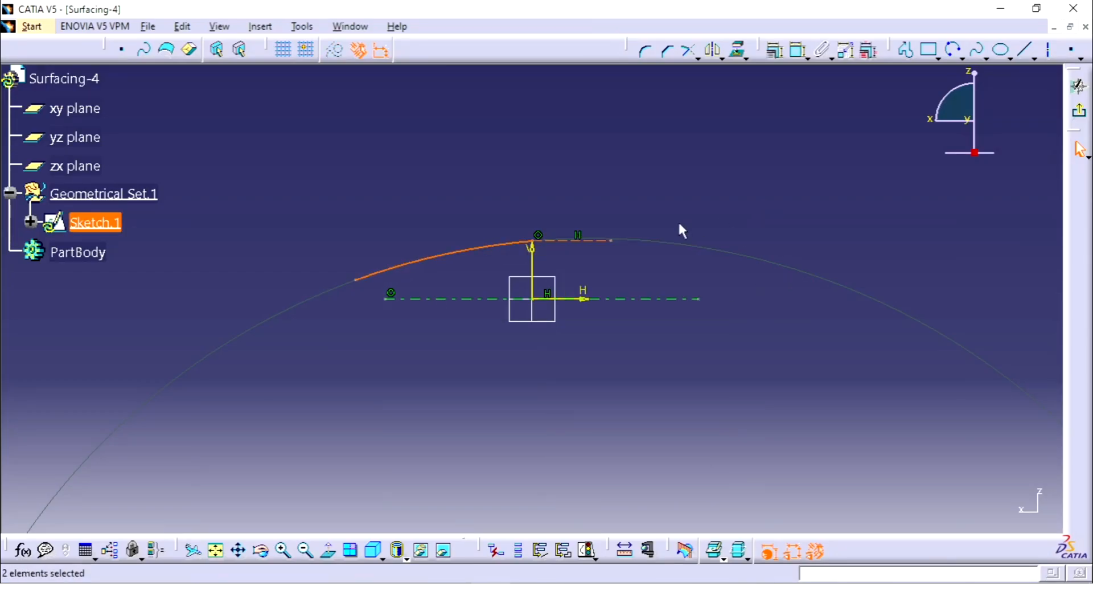
click(774, 50)
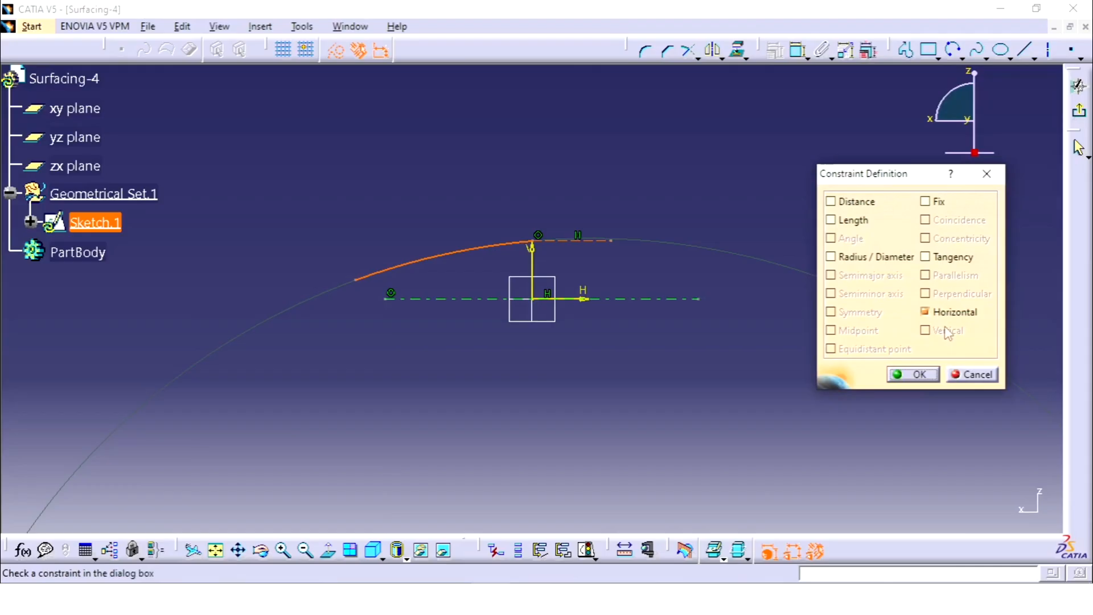
click(925, 257)
click(914, 374)
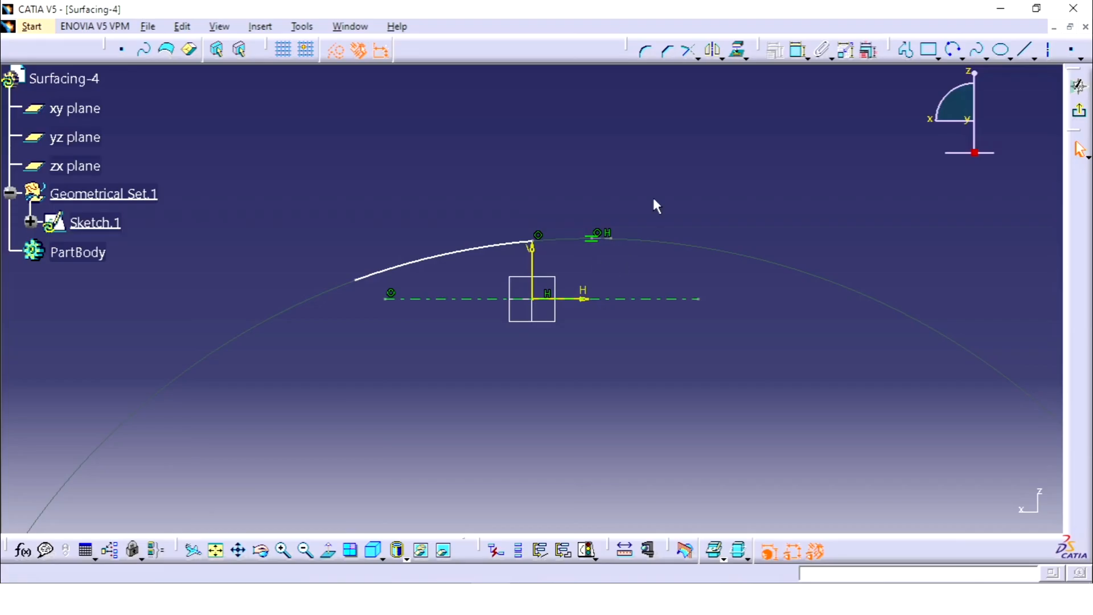
Step: Dimension the height of the arc's endpoint on the vertical axis above the horizontal axis line and set it to 30 mm
click(797, 50)
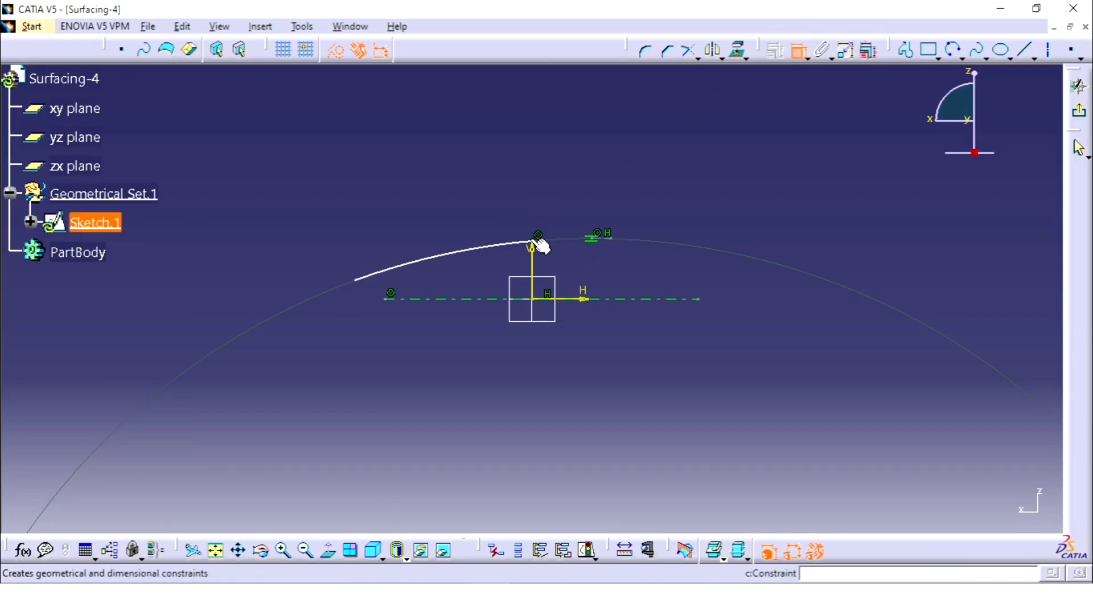
click(553, 298)
click(591, 239)
click(590, 263)
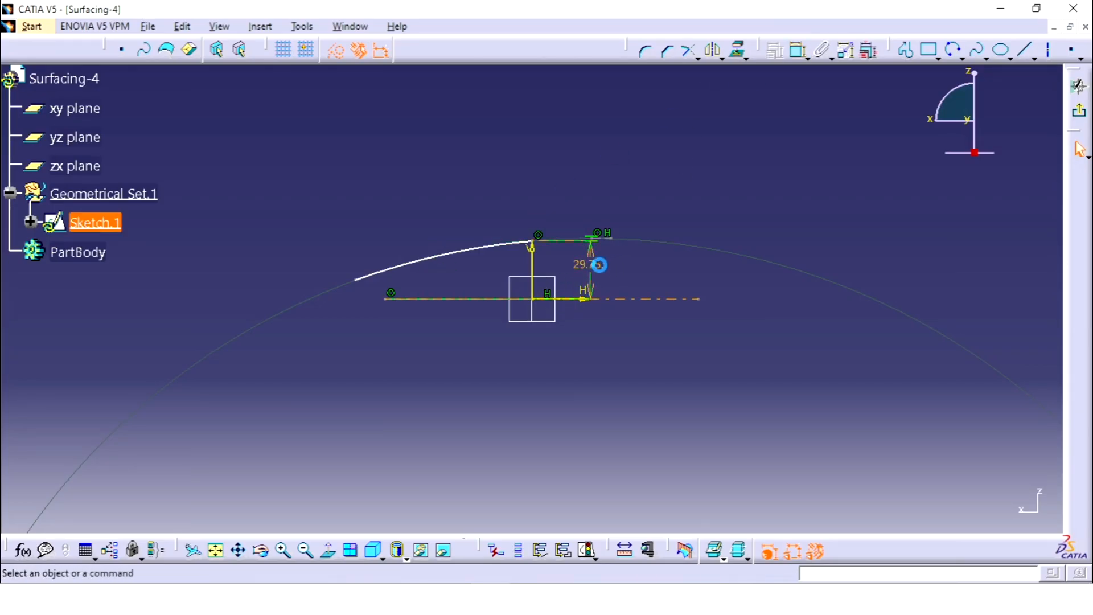
double_click(589, 264)
text(30)
key(Return)
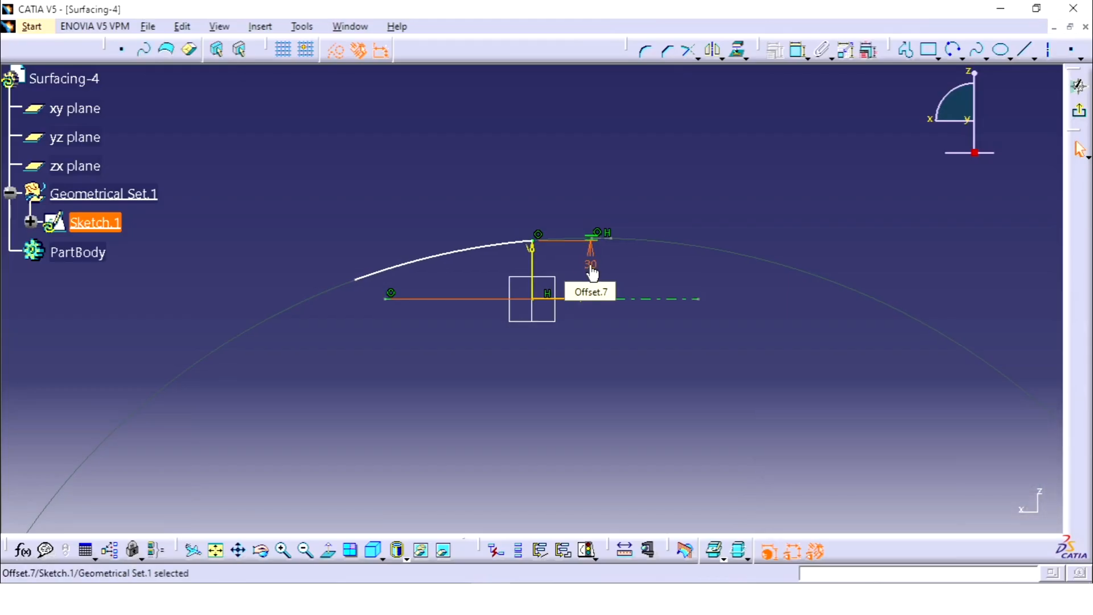
Step: Dimension the arc's radius and set it to 160 mm
click(798, 50)
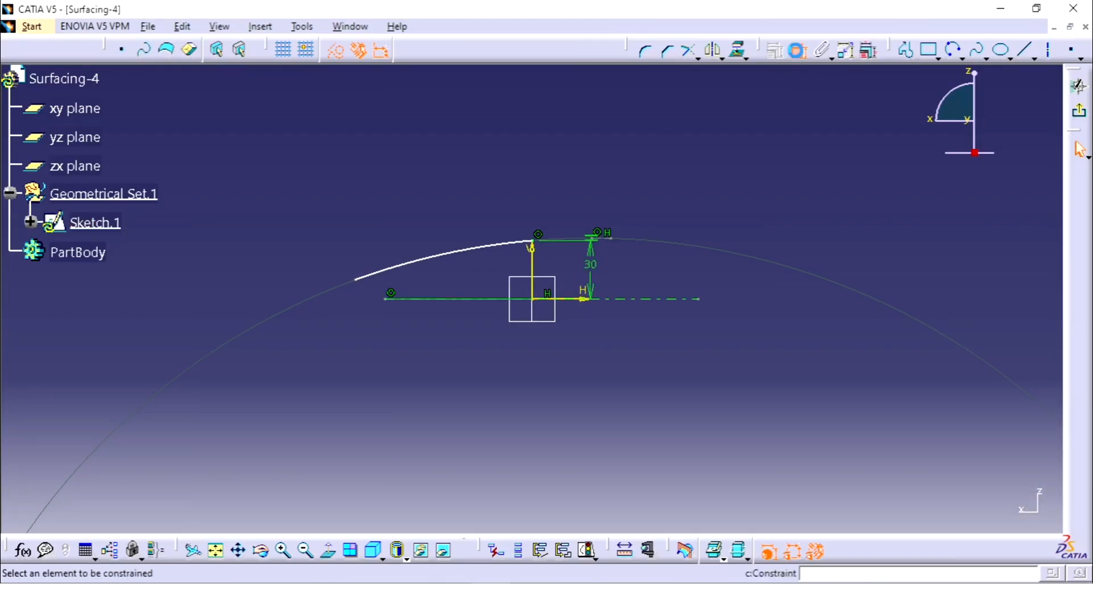
click(478, 255)
click(439, 203)
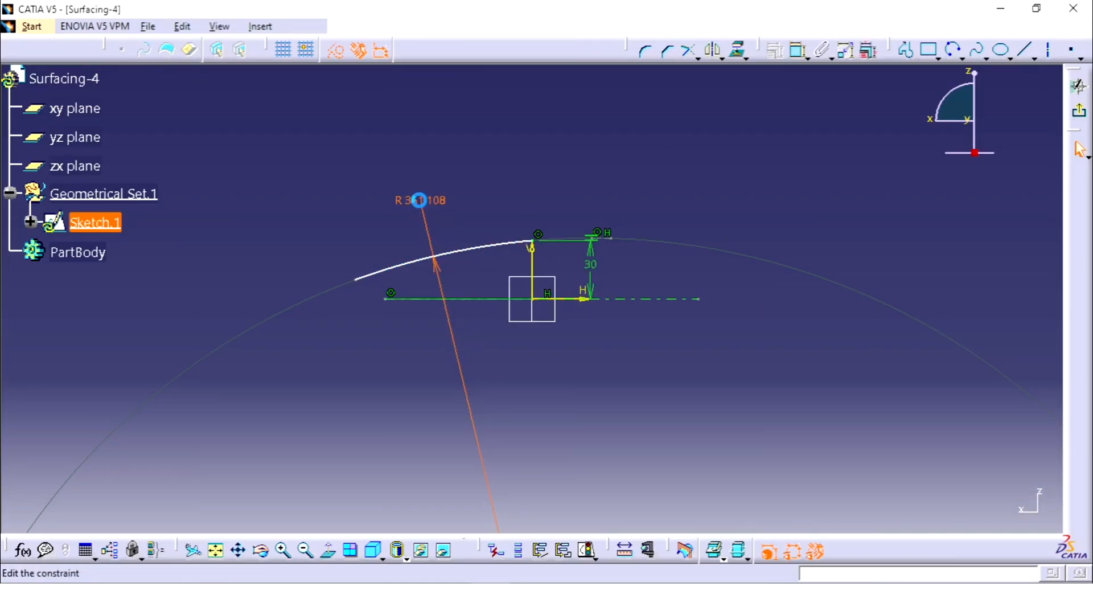
double_click(419, 199)
text(160)
key(Return)
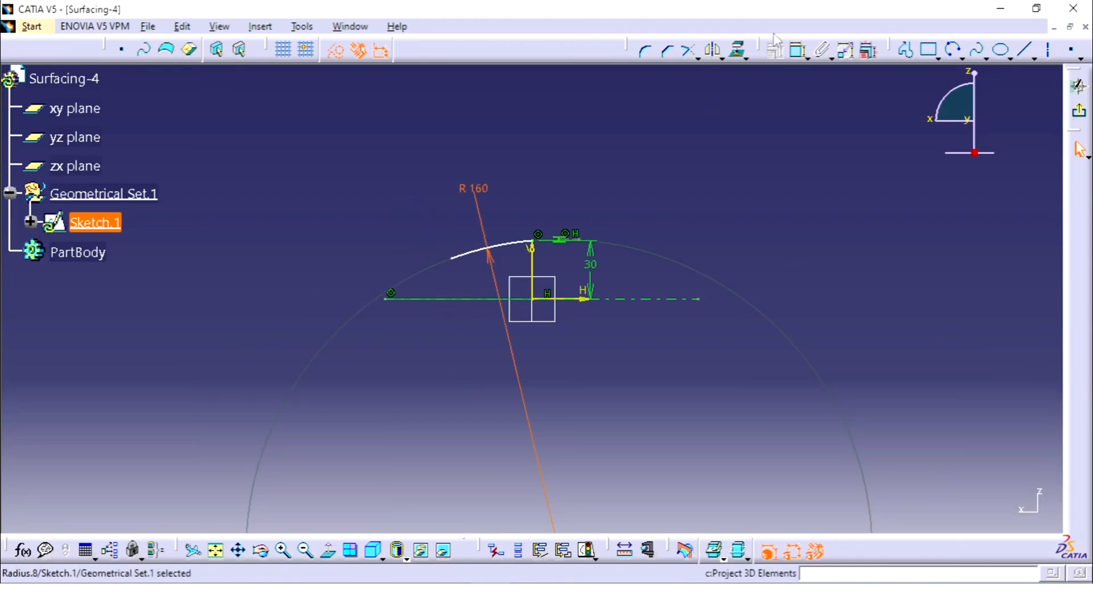
Step: Dimension the horizontal distance from the arc's free end to the vertical axis and set it to 78 mm
click(798, 50)
click(471, 249)
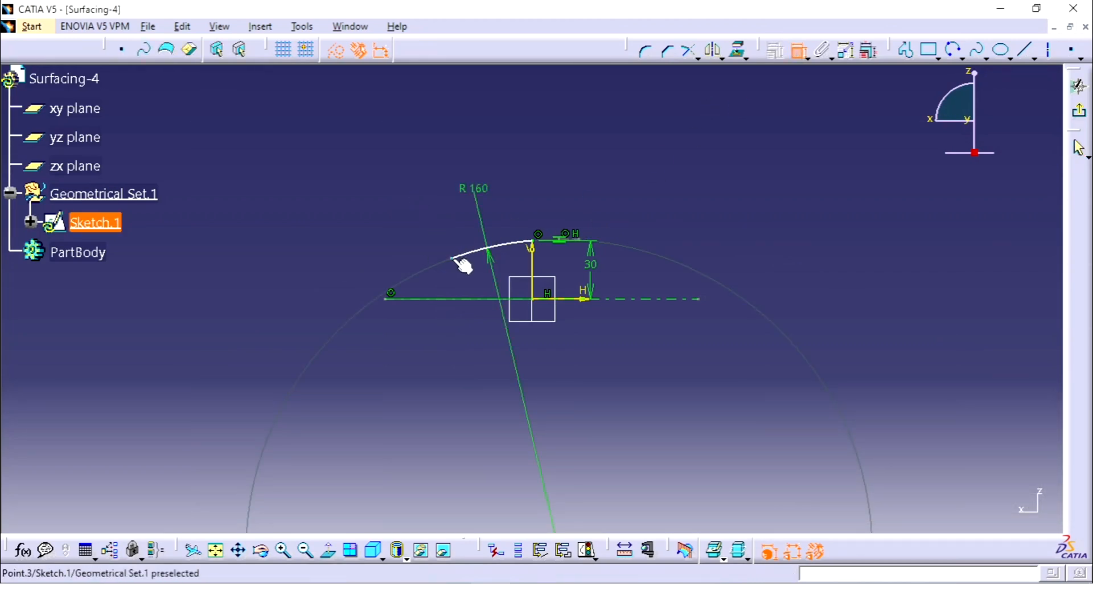
click(533, 263)
click(514, 159)
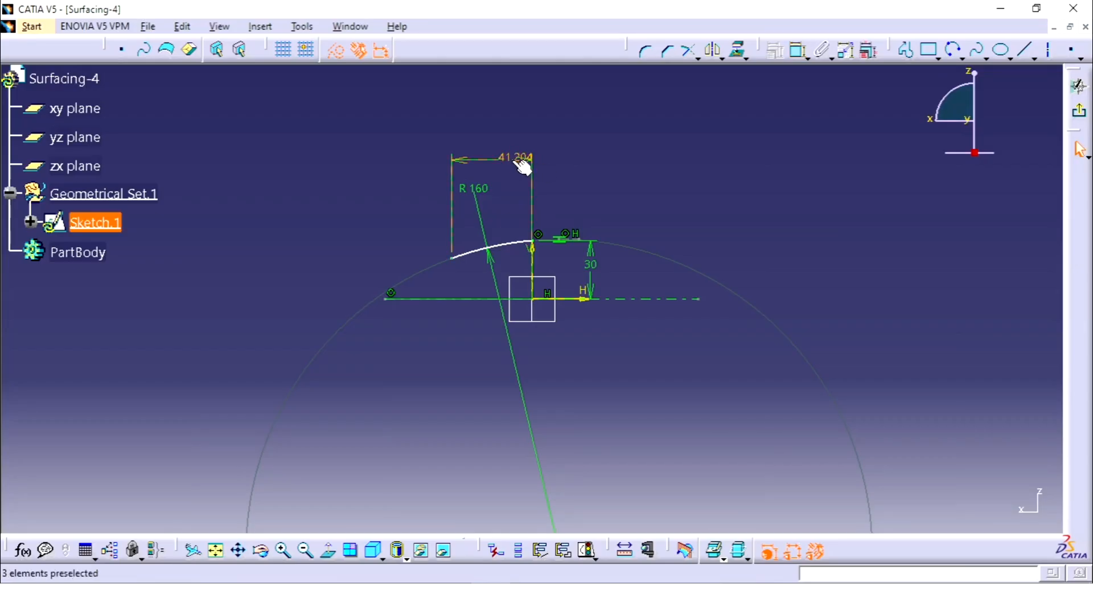
double_click(510, 165)
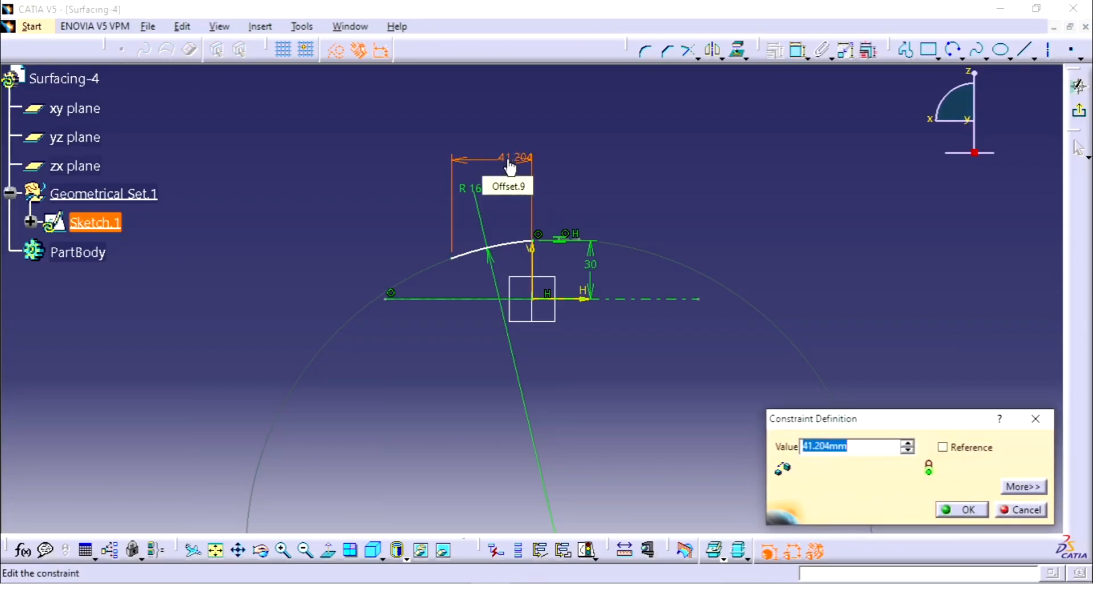
text(78)
key(Return)
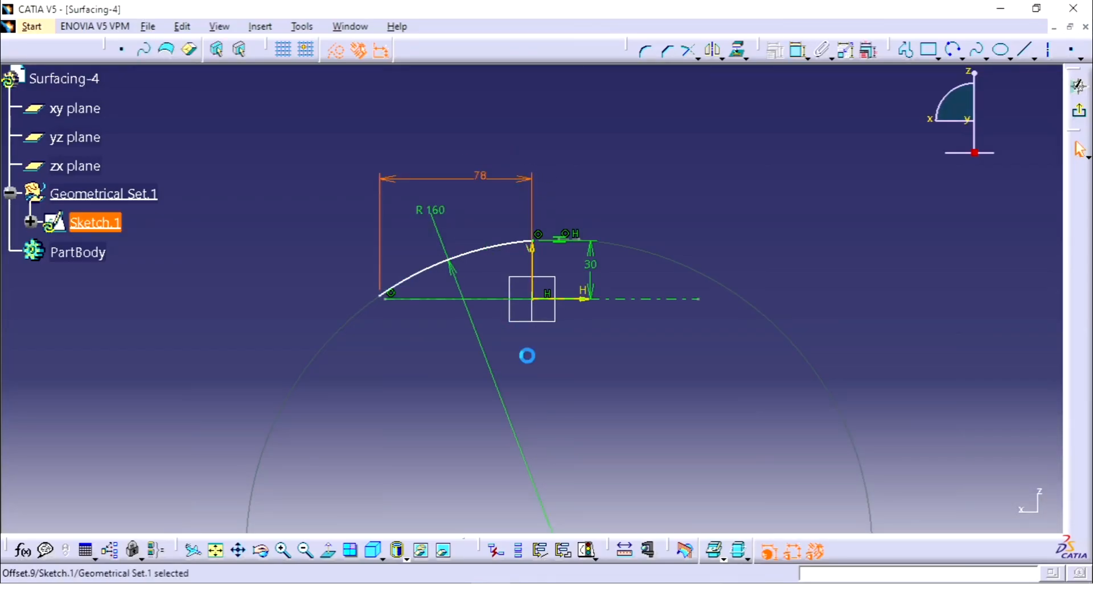
Step: Constrain the horizontal construction line coincident with the arc's endpoint on the vertical axis, keeping its horizontal constraint
drag(381, 295, 380, 237)
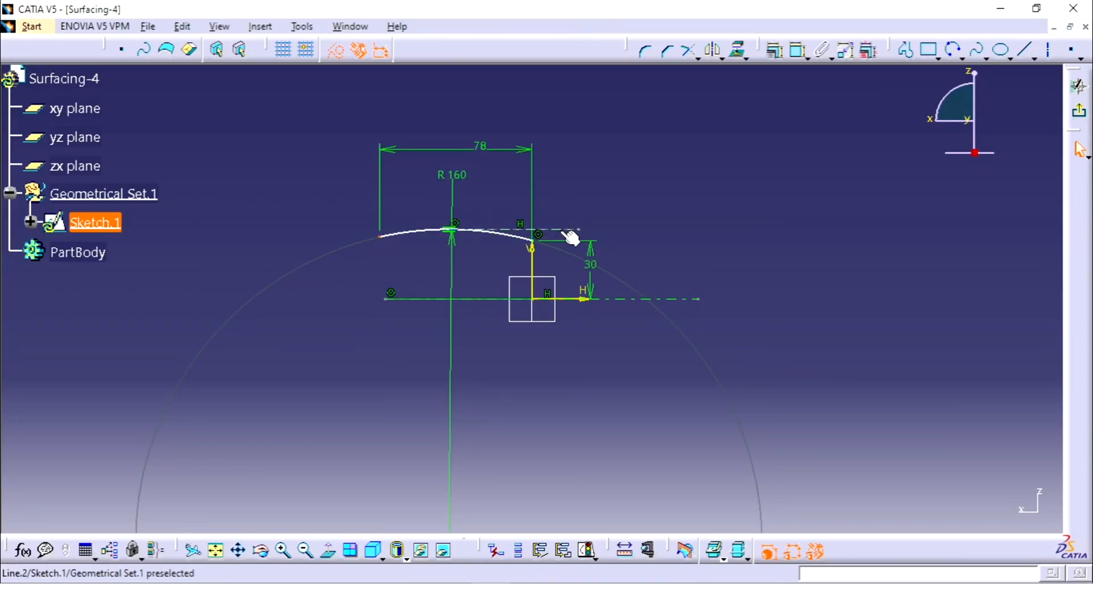
drag(558, 232, 567, 229)
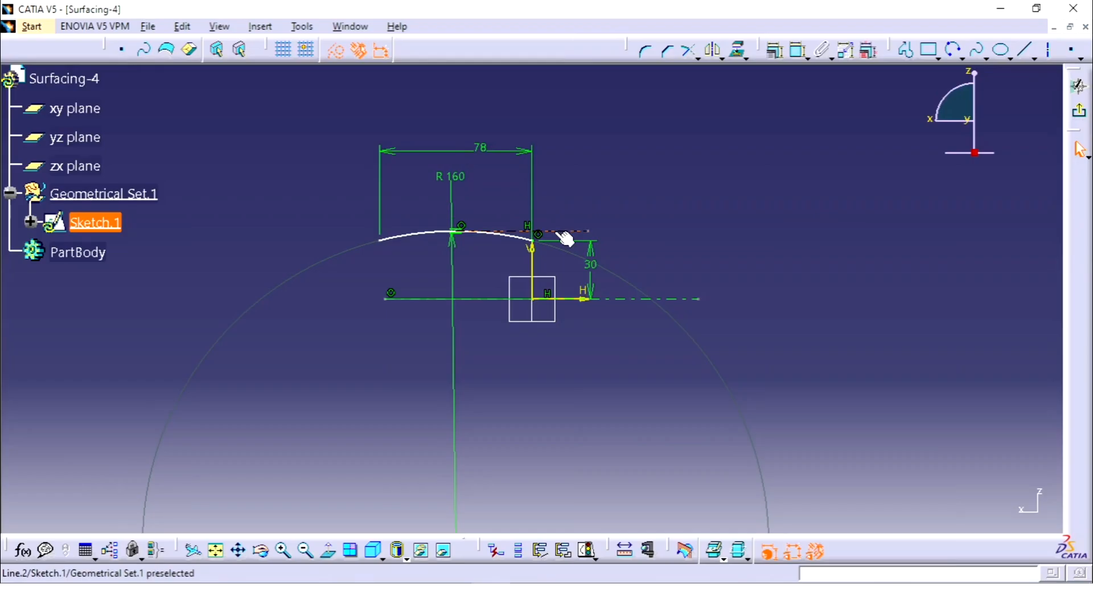
click(557, 231)
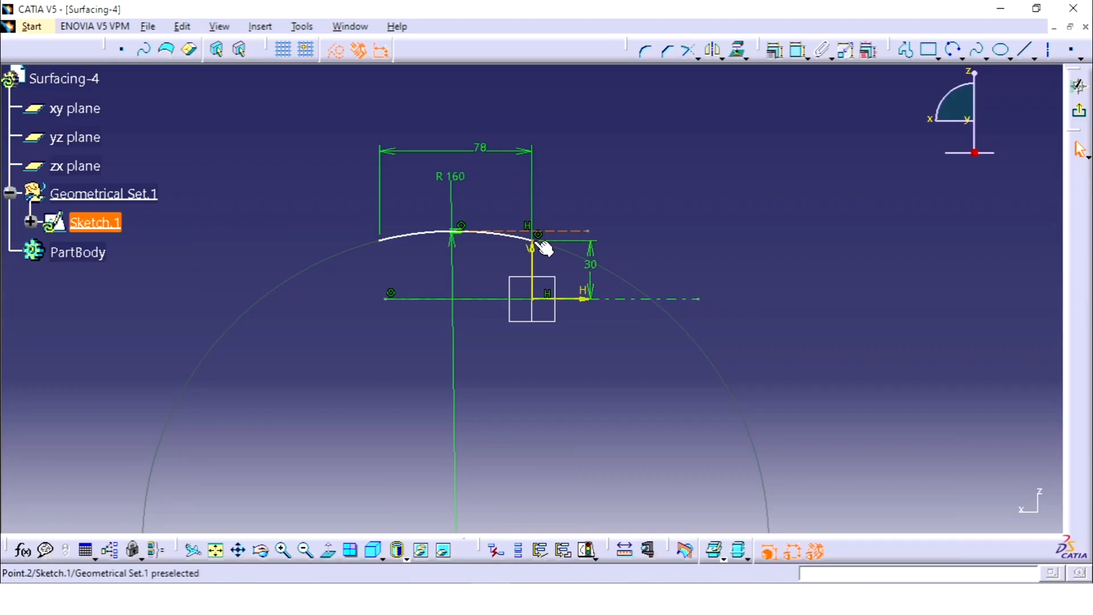
ctrl+click(535, 245)
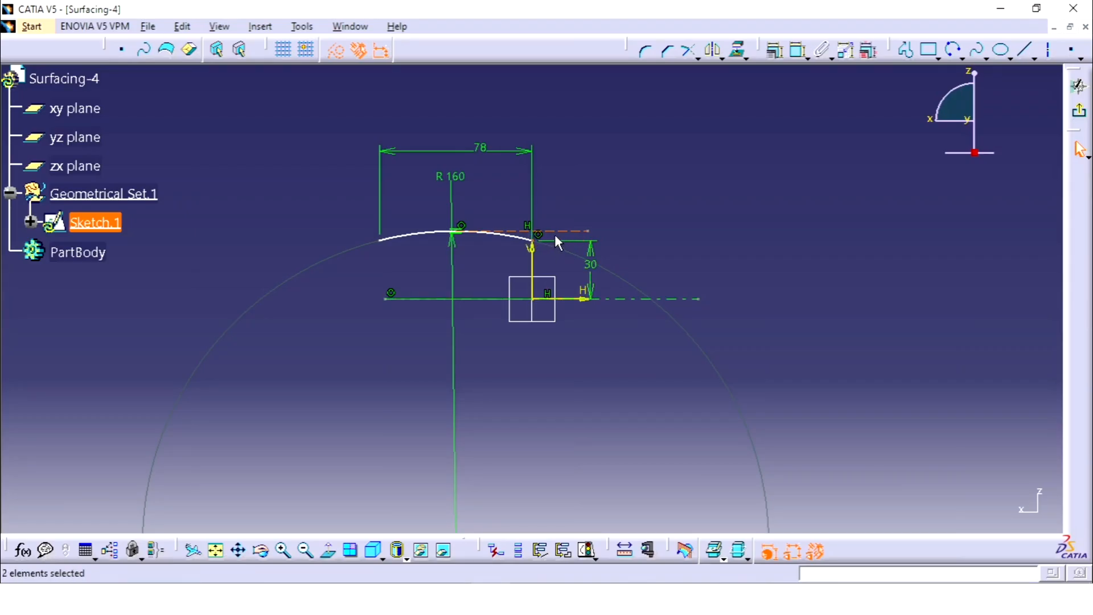
click(776, 51)
click(960, 222)
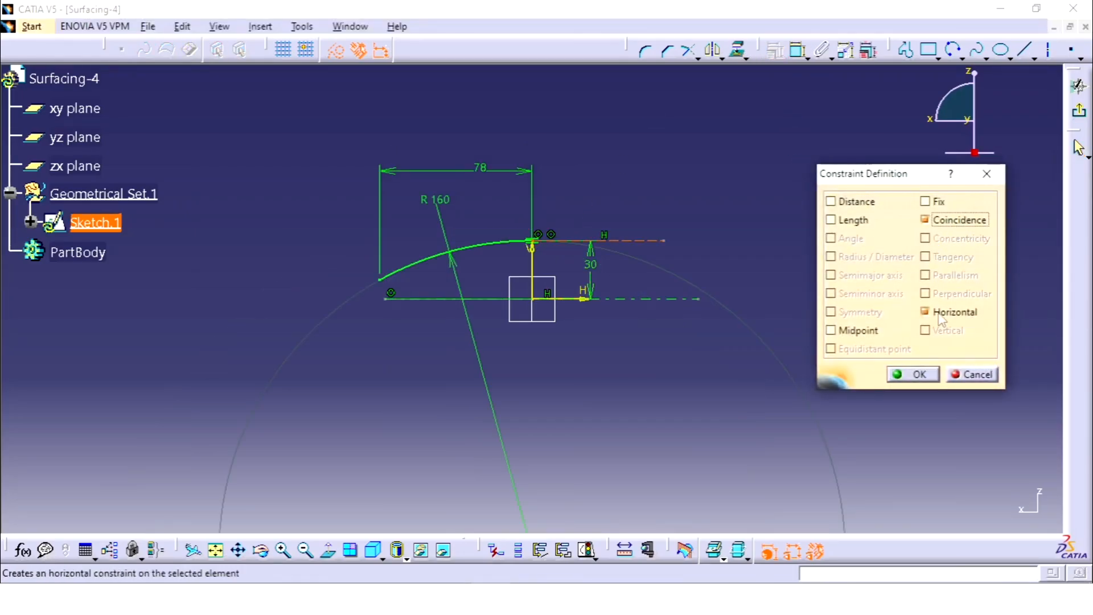
click(905, 374)
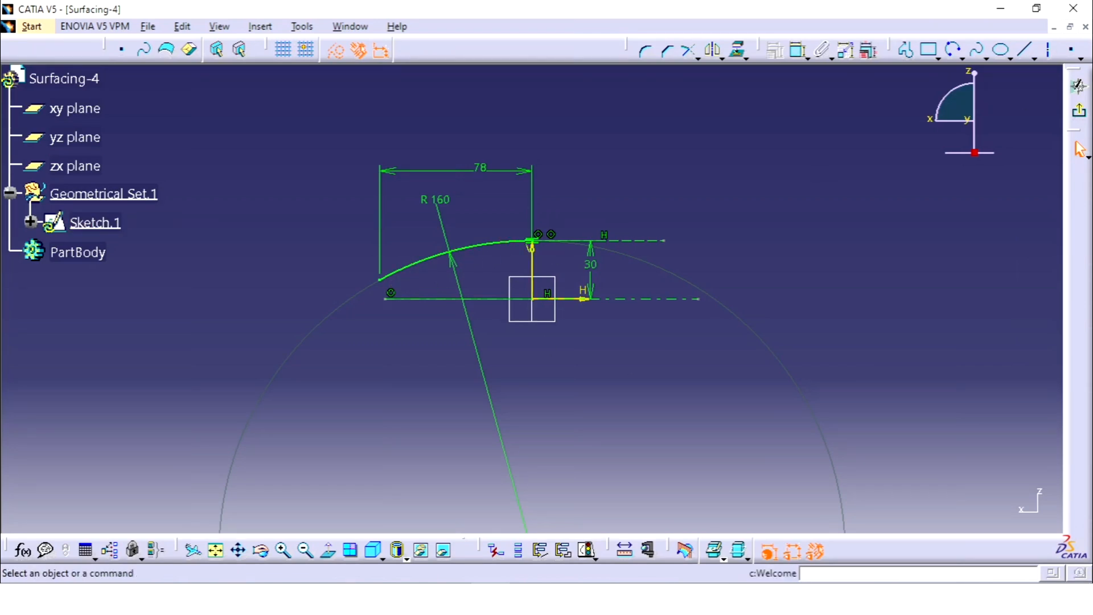
Step: Exit the sketch and revolve the arc profile about its sketch axis, with angular limits of 180° and 0°
click(1078, 86)
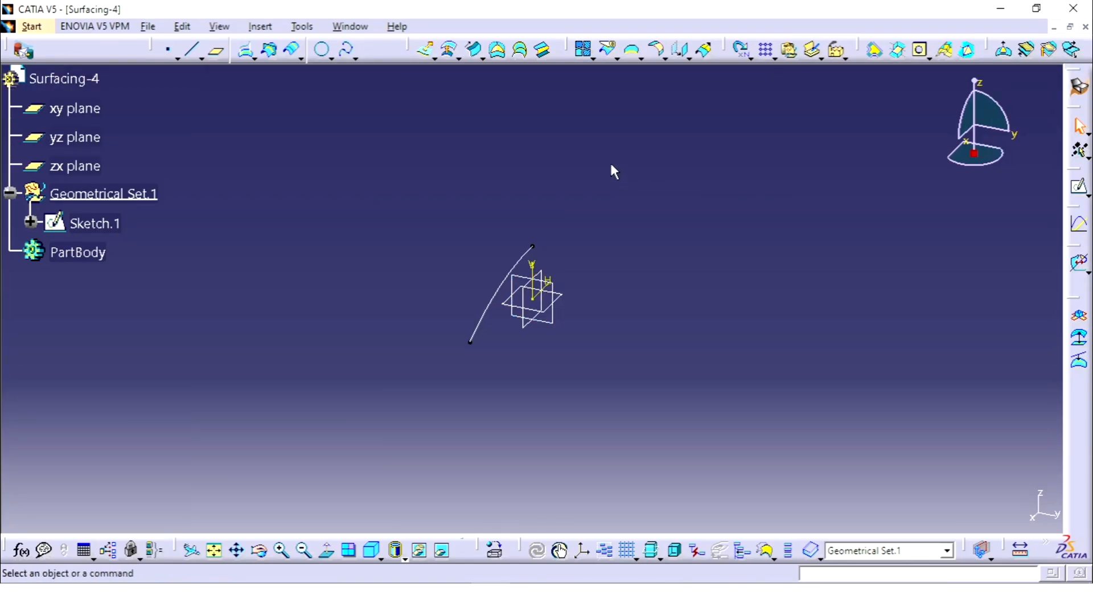
click(435, 57)
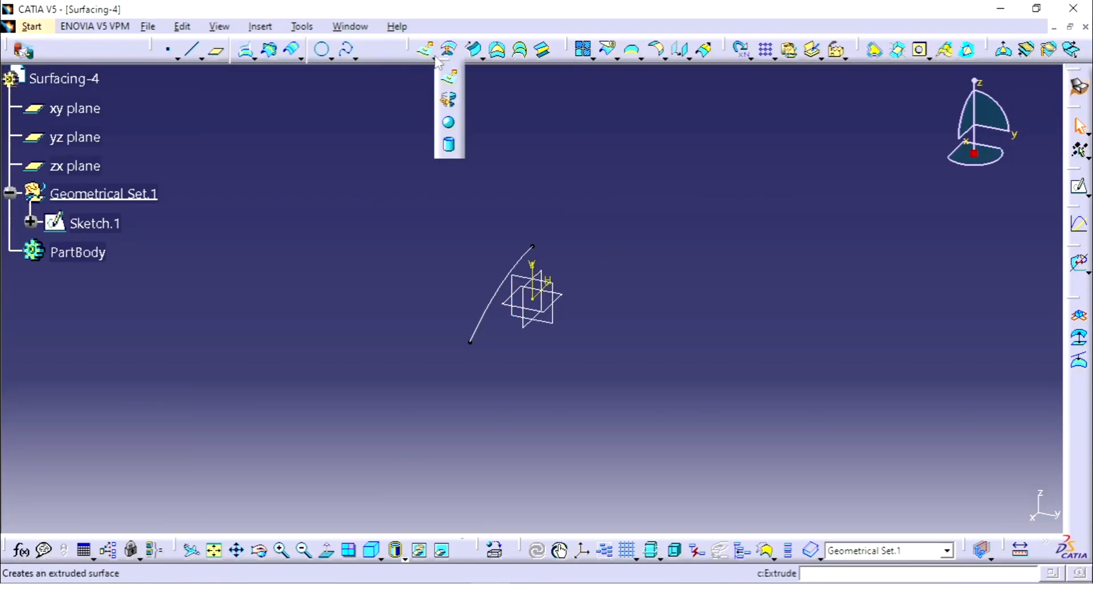
click(450, 102)
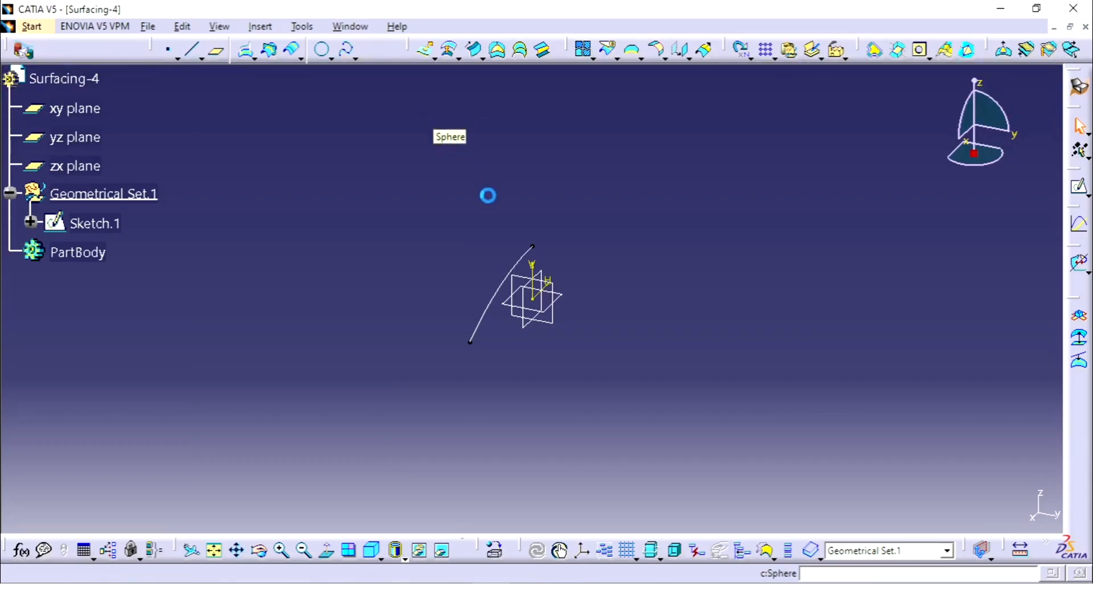
click(523, 264)
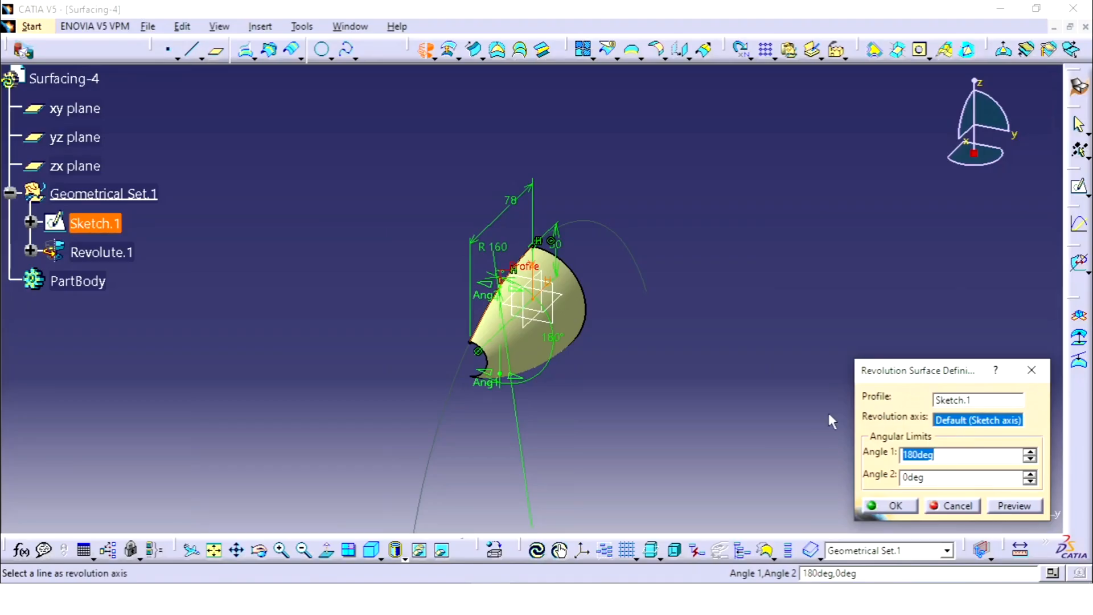
middle_drag(749, 289, 764, 275)
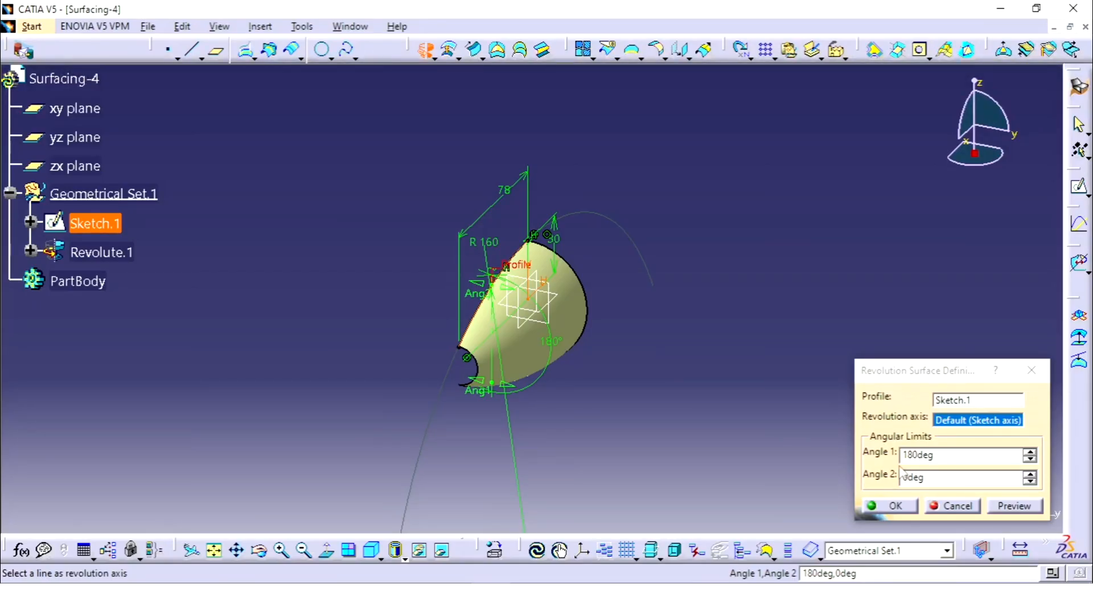
click(891, 505)
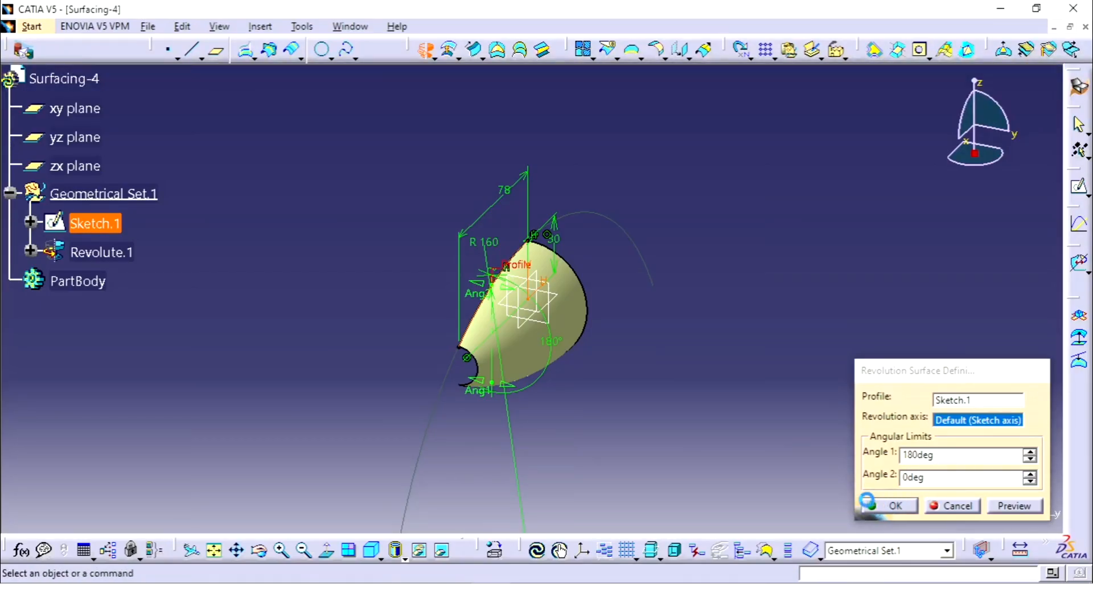
Step: Start a new sketch on the xy plane
middle_drag(642, 311, 593, 296)
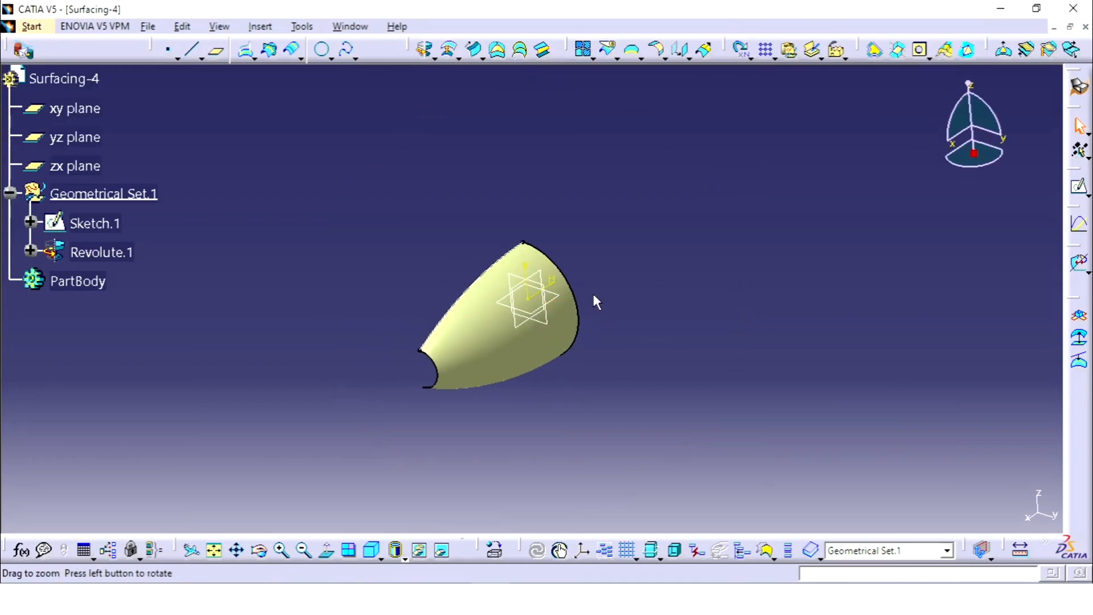
click(80, 137)
click(692, 215)
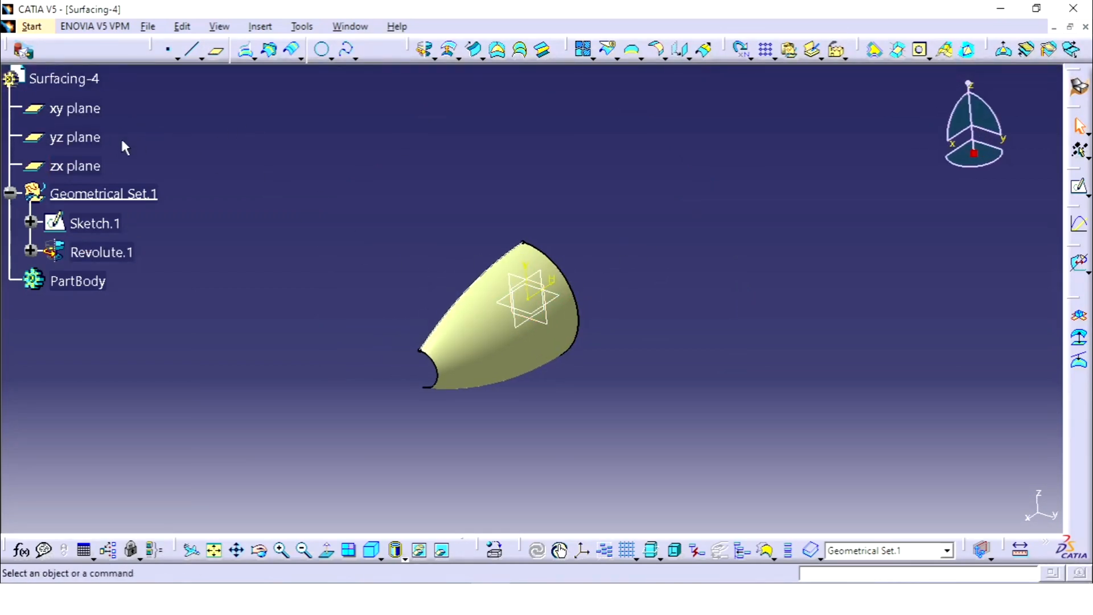
click(74, 108)
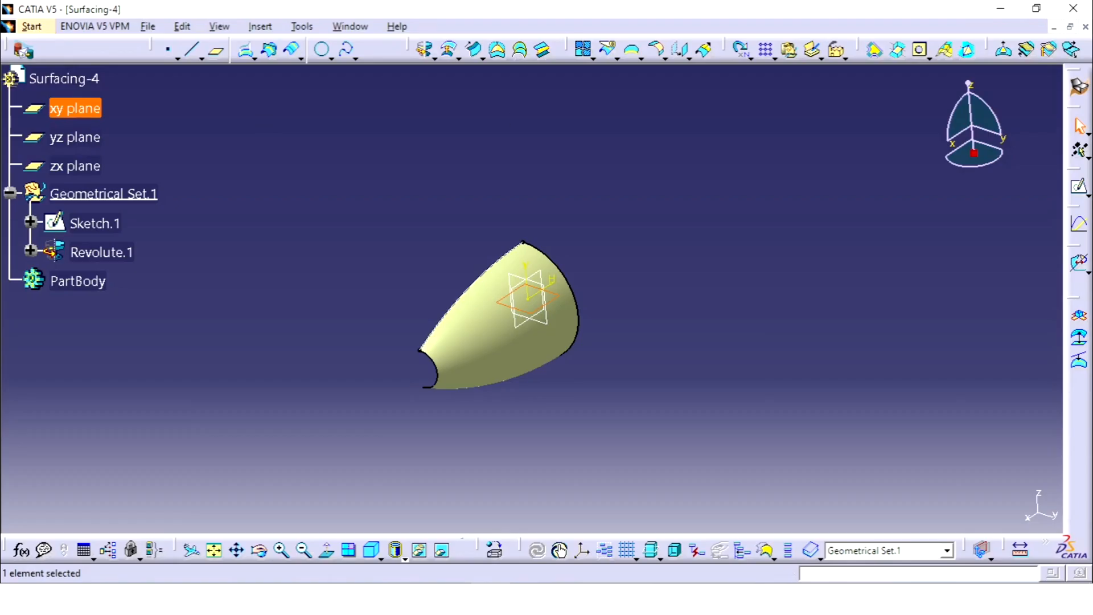
click(1079, 186)
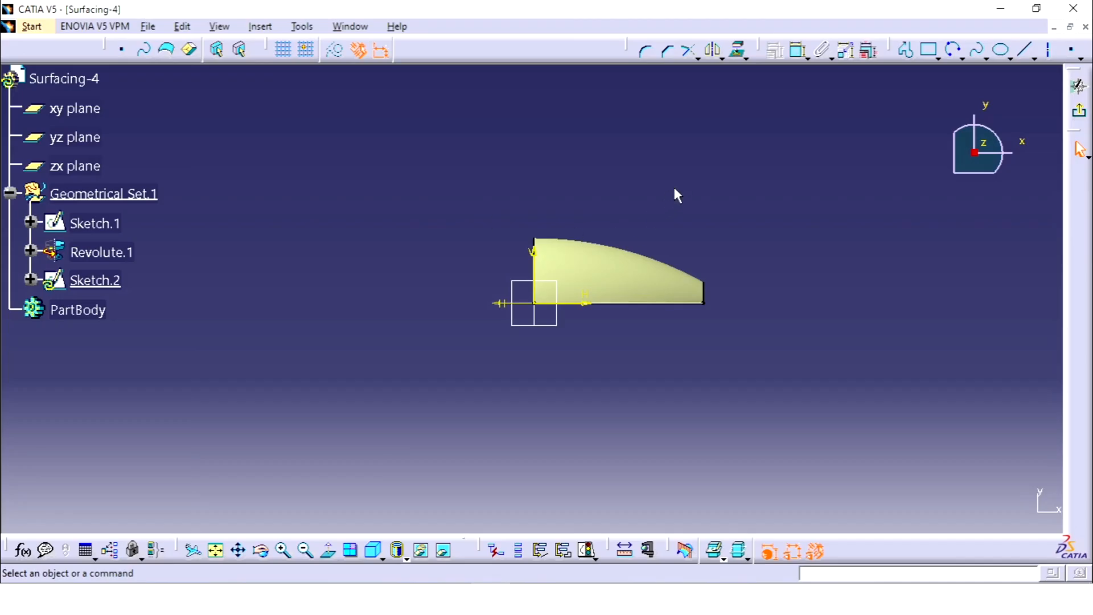
Step: Consult the Surfacing-4.PNG drawing and sketch a three-point arc from inside the surface outline, about 43 mm from the vertical axis, upward past its narrow end
click(460, 576)
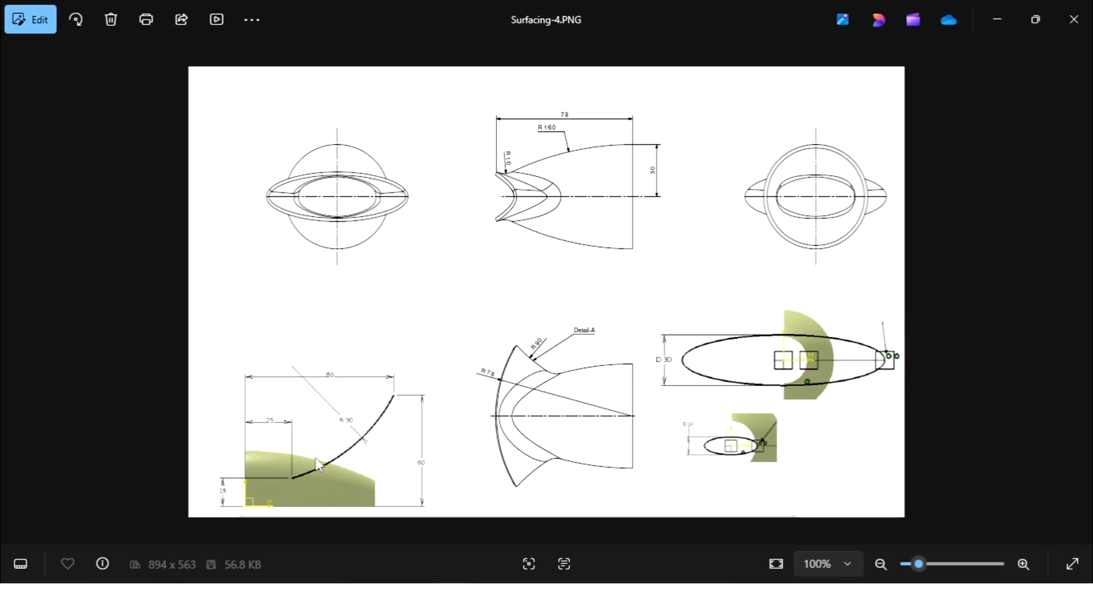
key(alt+Tab)
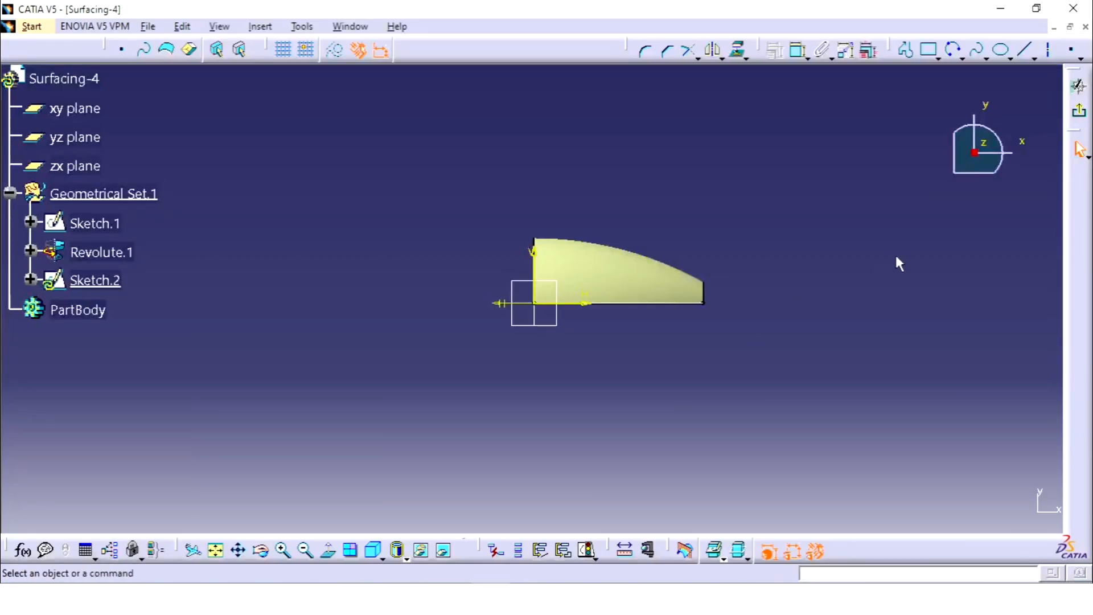
click(953, 50)
click(628, 271)
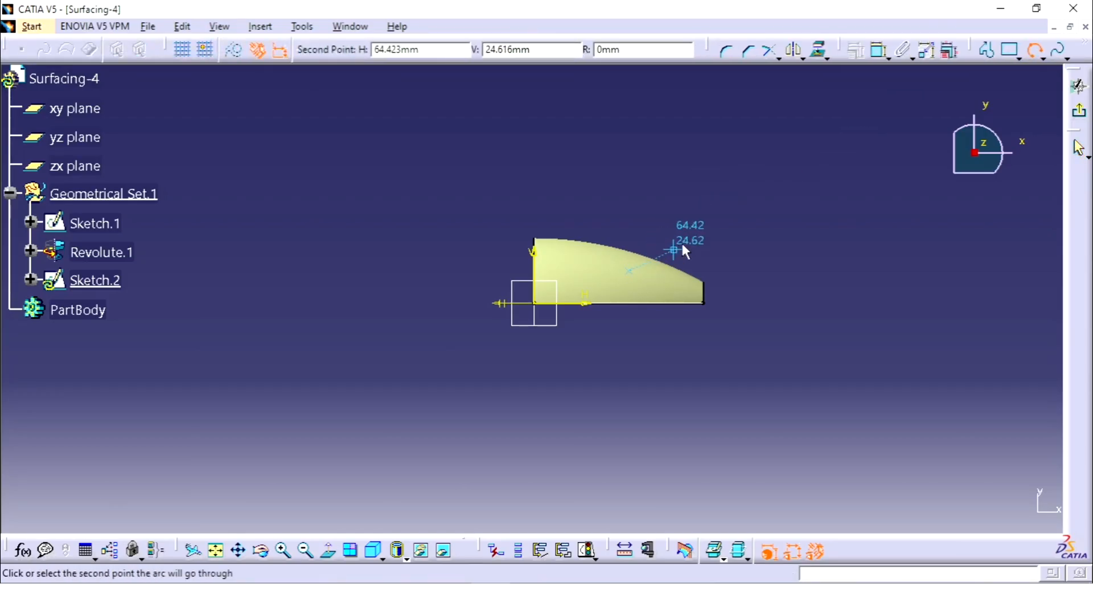
click(703, 225)
click(769, 165)
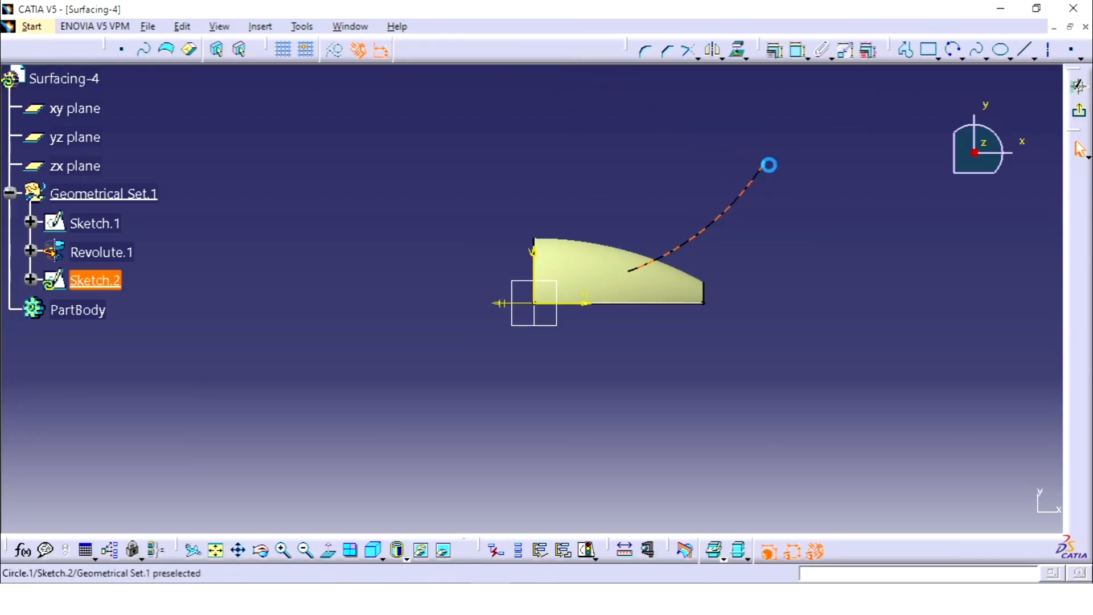
click(740, 349)
Step: Check the drawing, dimension the height of the arc's lower endpoint above the horizontal axis and set it to 15 mm
click(468, 599)
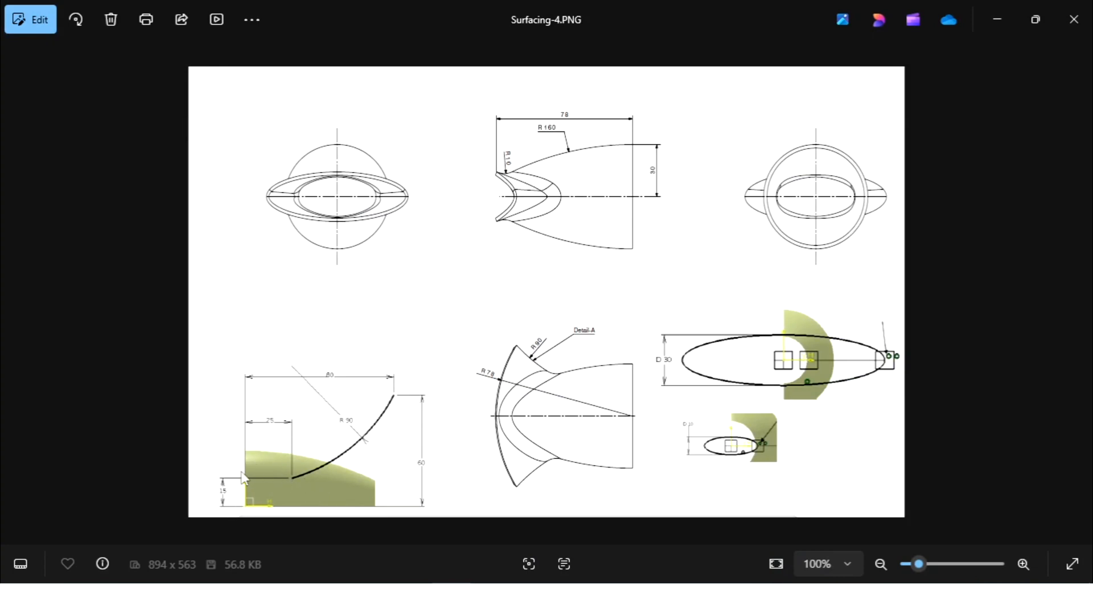
click(492, 599)
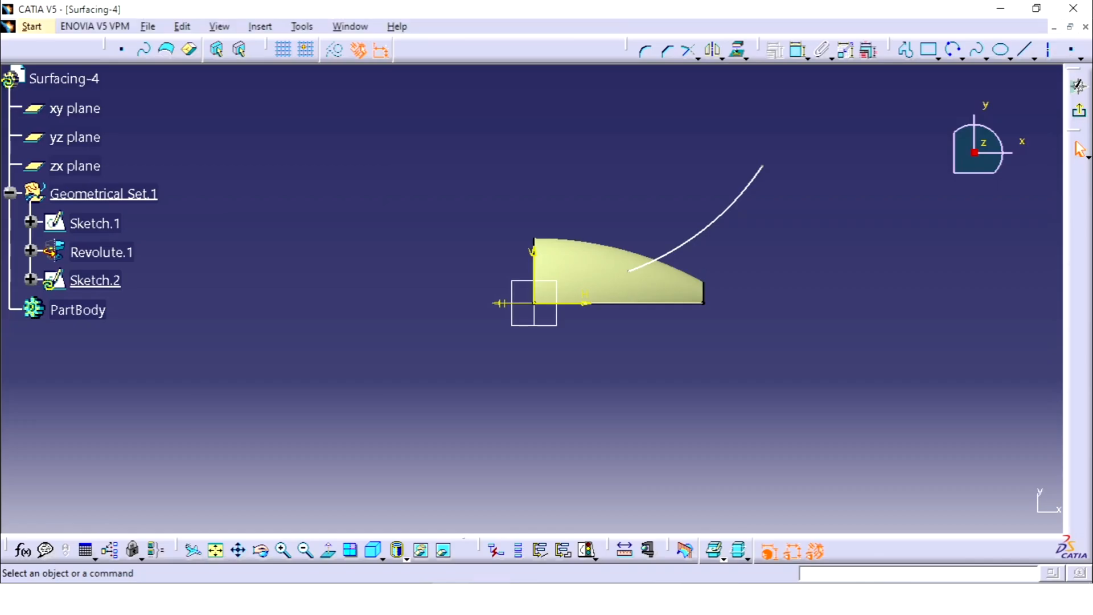
click(799, 50)
click(628, 271)
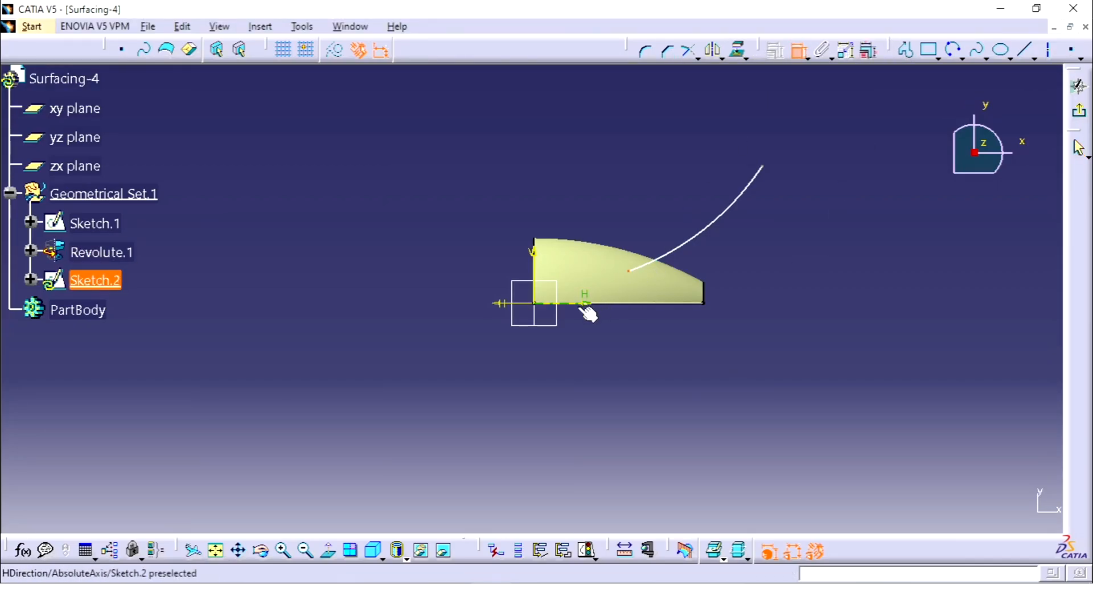
click(582, 303)
click(634, 319)
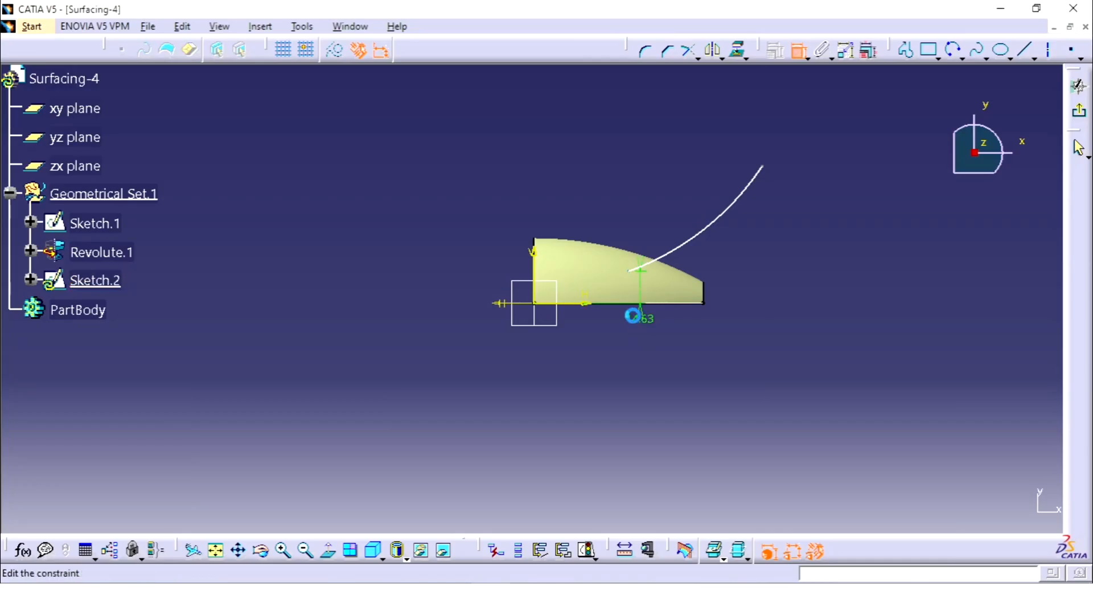
double_click(639, 317)
text(15)
key(Return)
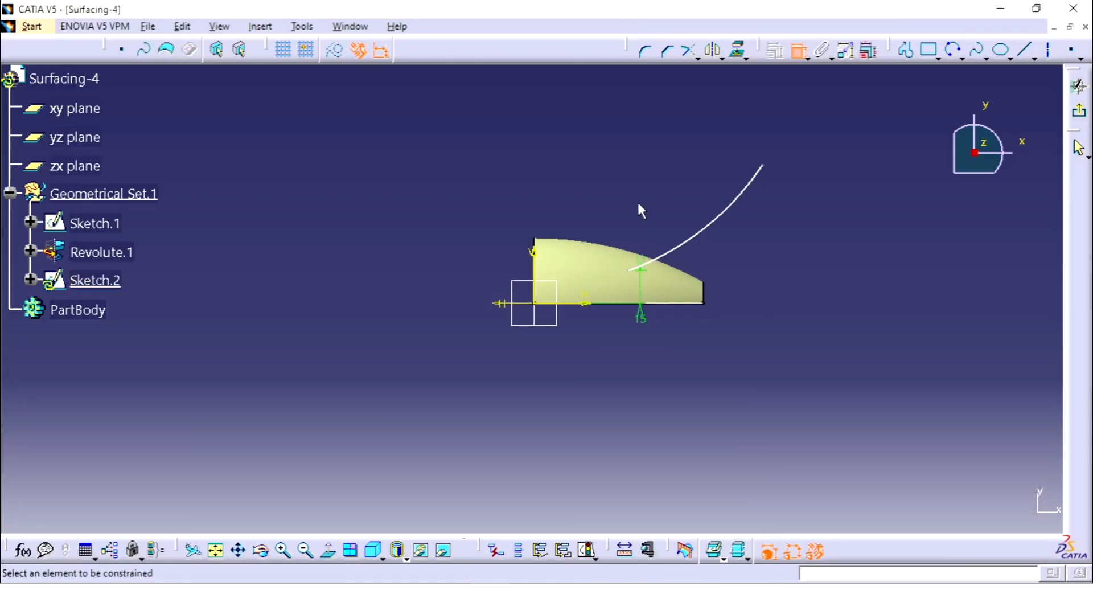
Step: Dimension the horizontal distance from the arc's lower endpoint to the vertical axis and set it to 25 mm
click(628, 270)
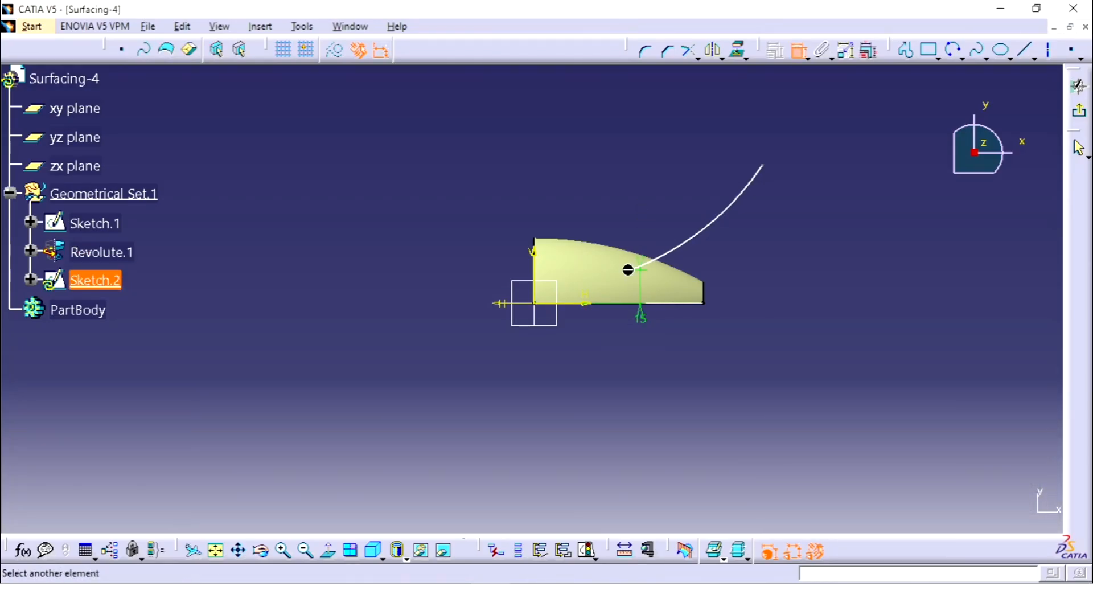
click(533, 259)
click(596, 204)
double_click(596, 202)
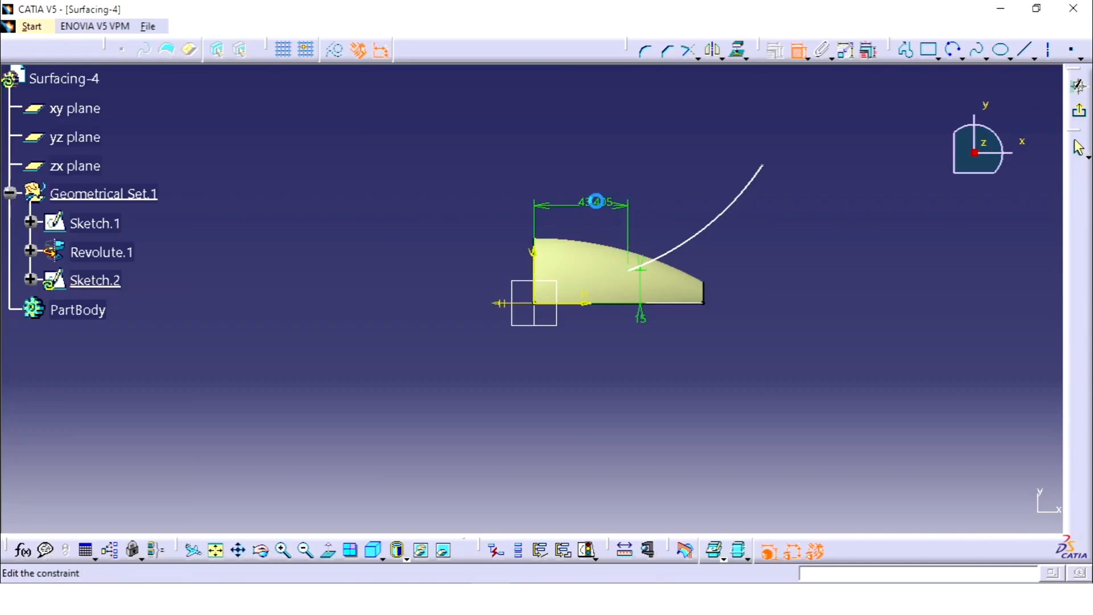
text(25)
key(Return)
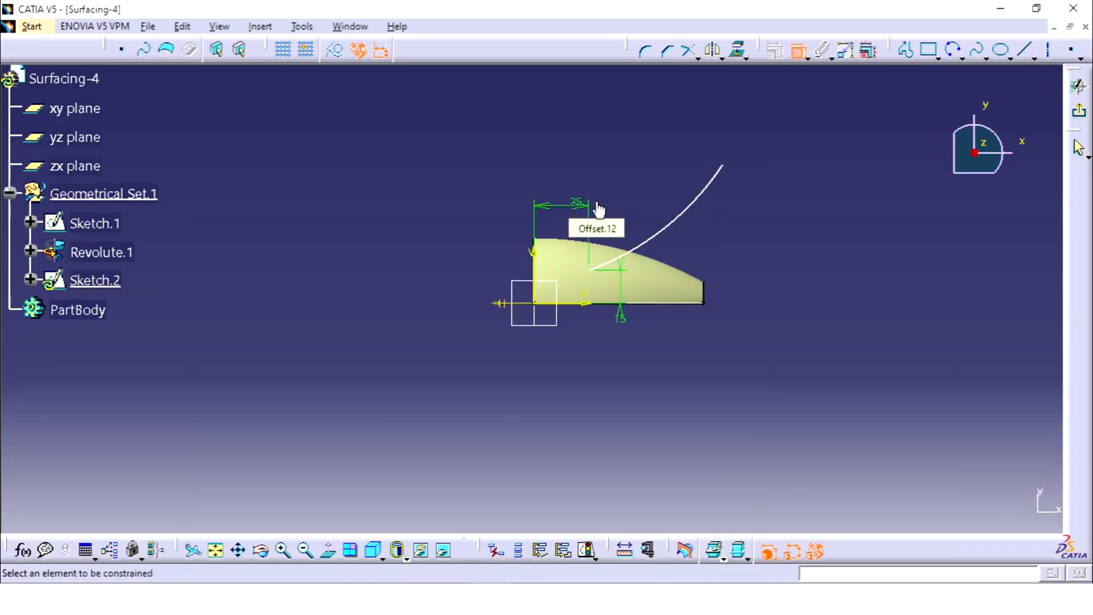
Step: Check the drawing, dimension the horizontal distance from the arc's upper endpoint to the vertical axis and set it to 80 mm
key(alt+Tab)
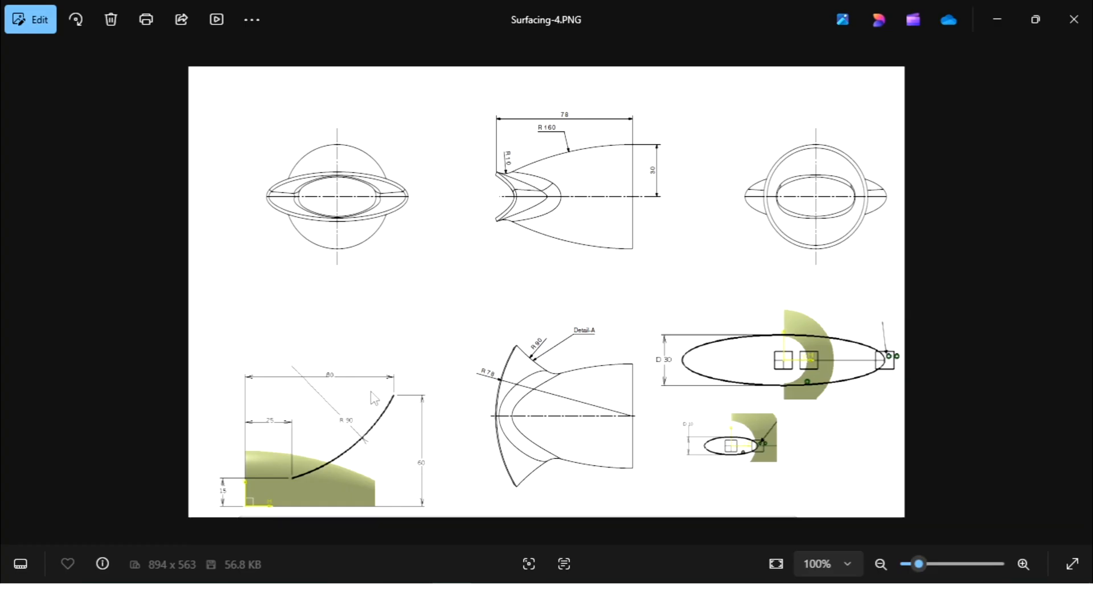
scroll(296, 395, up, 5)
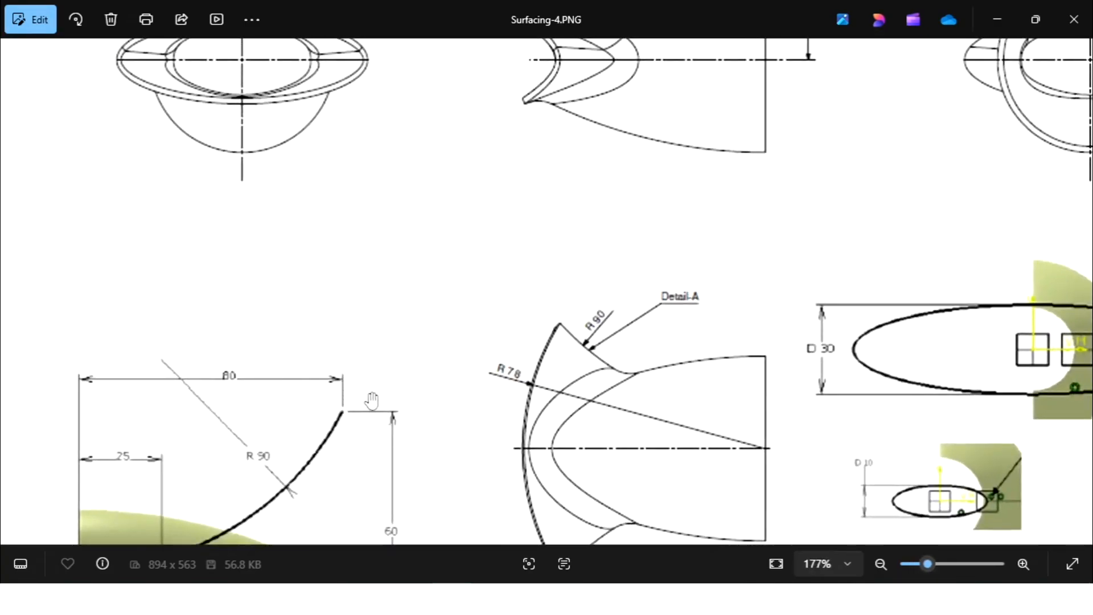
scroll(371, 401, down, 5)
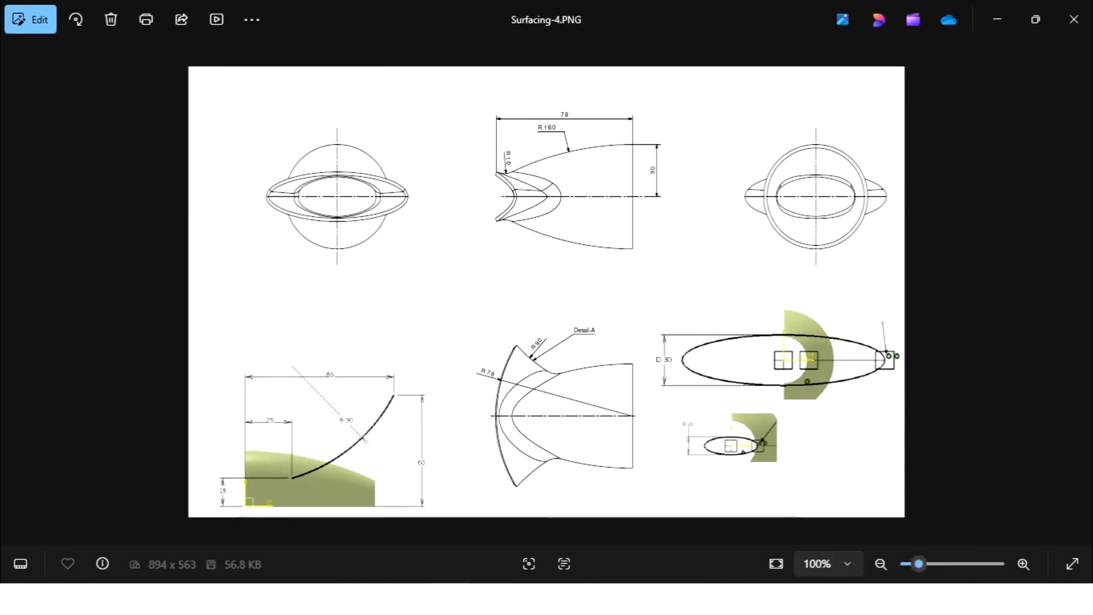
click(517, 596)
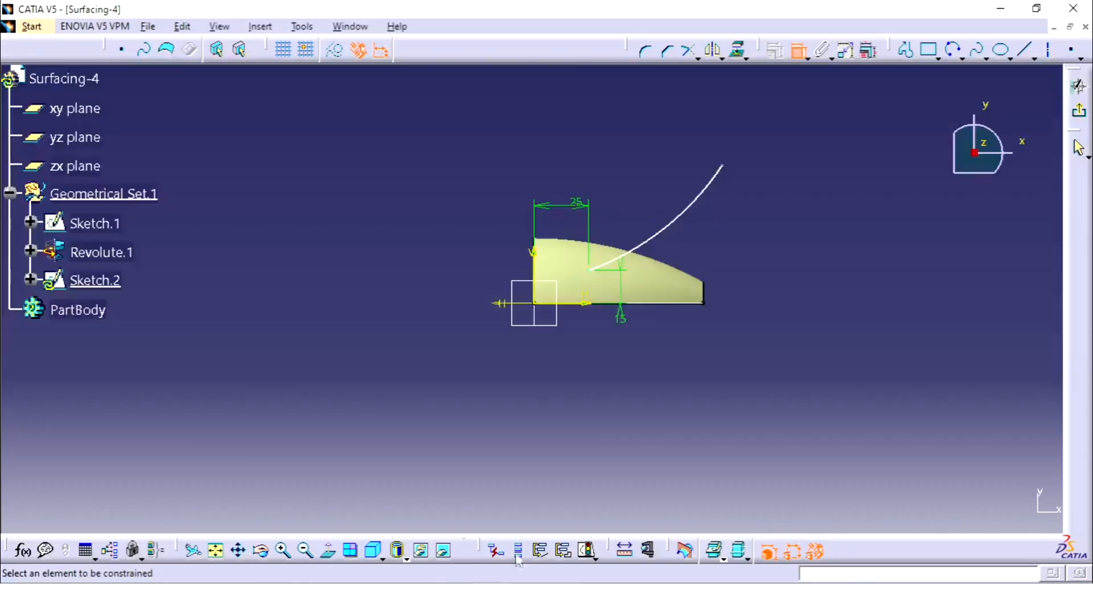
click(723, 166)
click(537, 254)
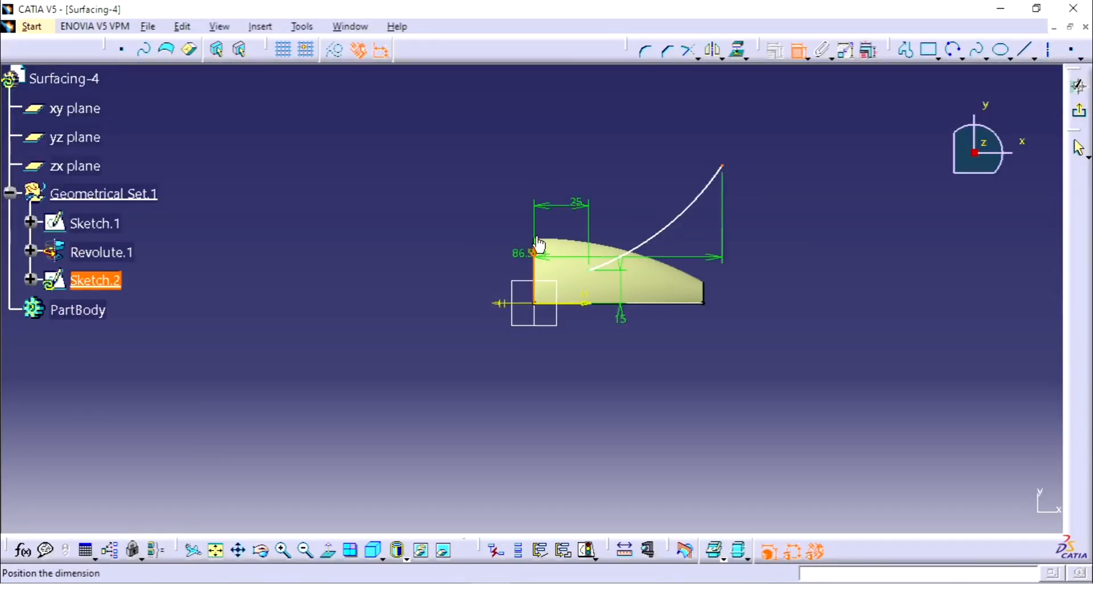
click(586, 126)
double_click(585, 120)
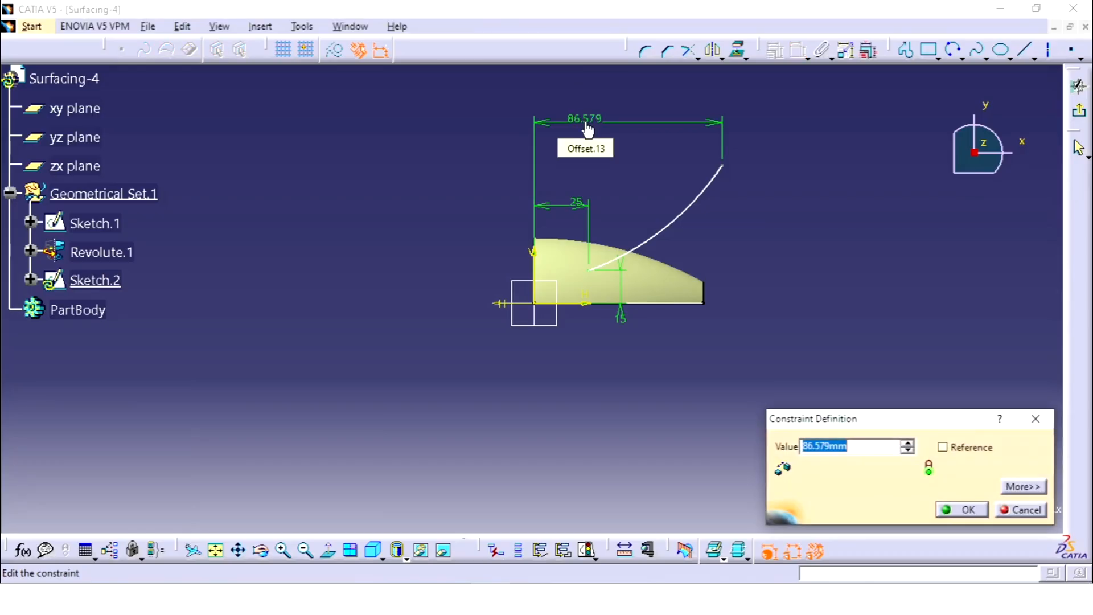
text(80)
key(Return)
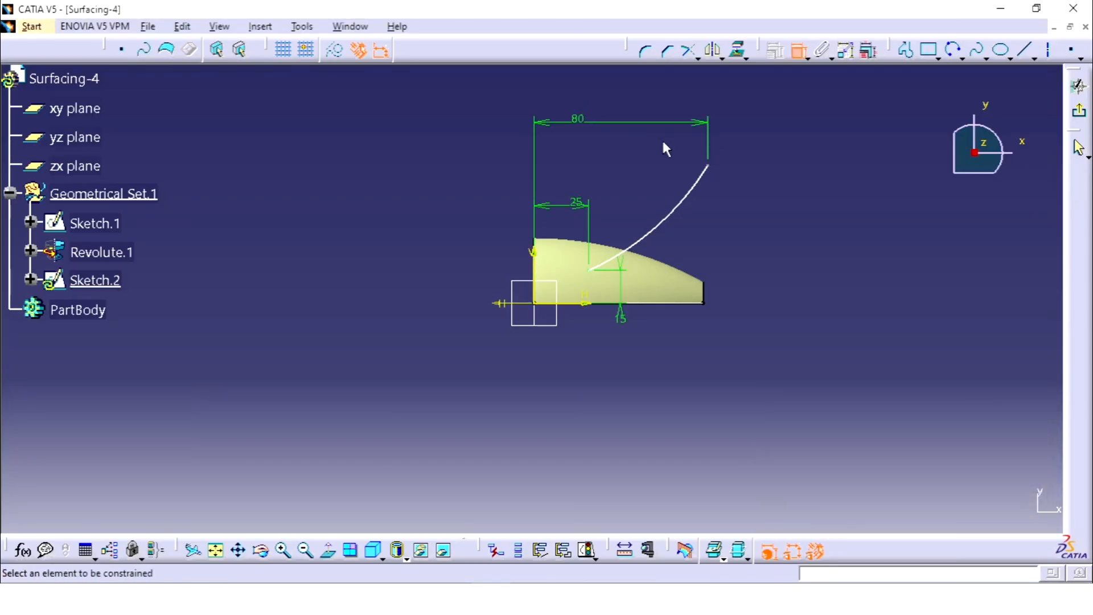
Step: Dimension the height of the arc's upper endpoint above the horizontal axis and set it to 60 mm
click(708, 166)
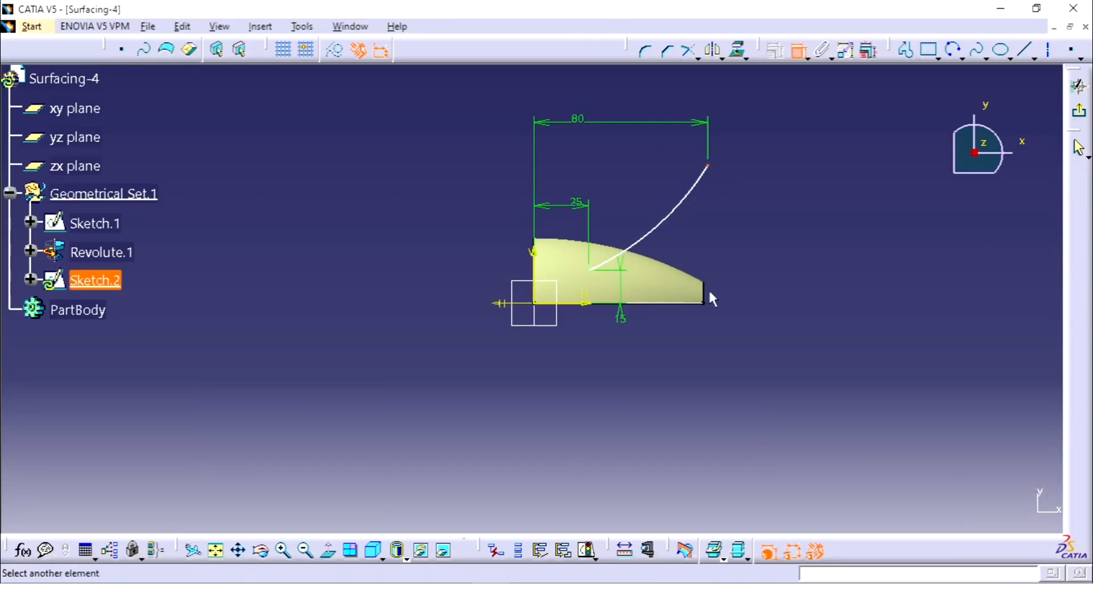
click(586, 305)
click(815, 269)
double_click(823, 269)
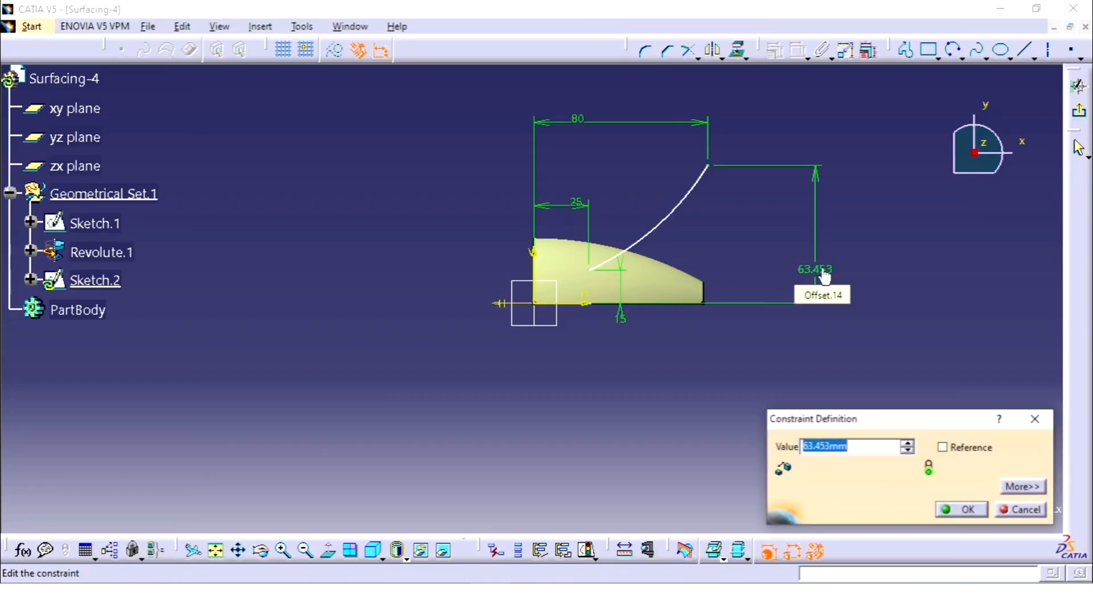
text(60)
key(Return)
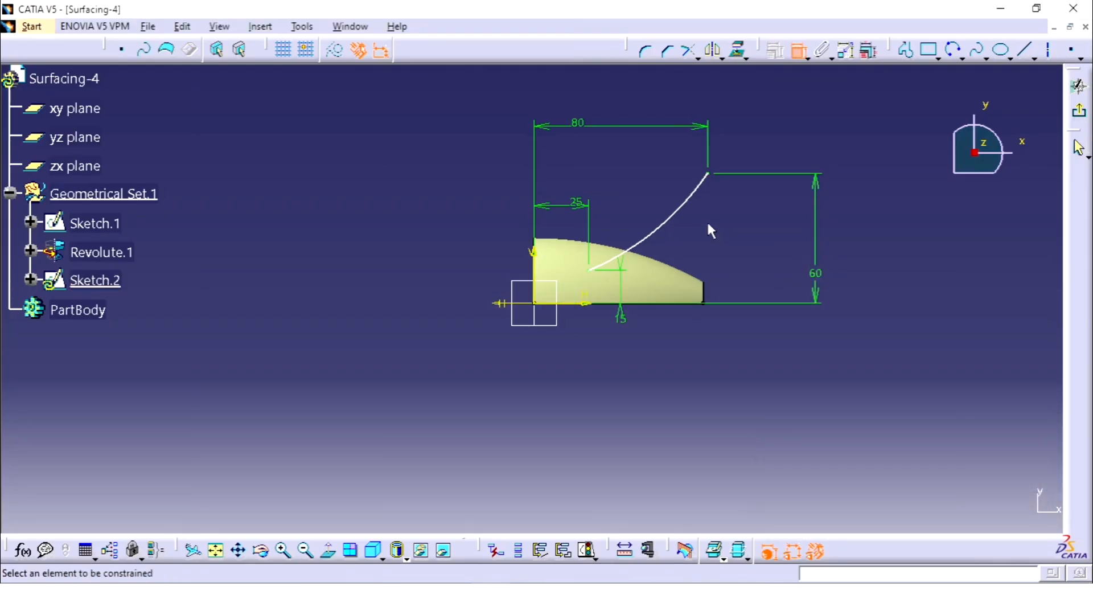
Step: Dimension the arc's radius, set it to 90 mm and exit the sketch
click(682, 224)
click(700, 244)
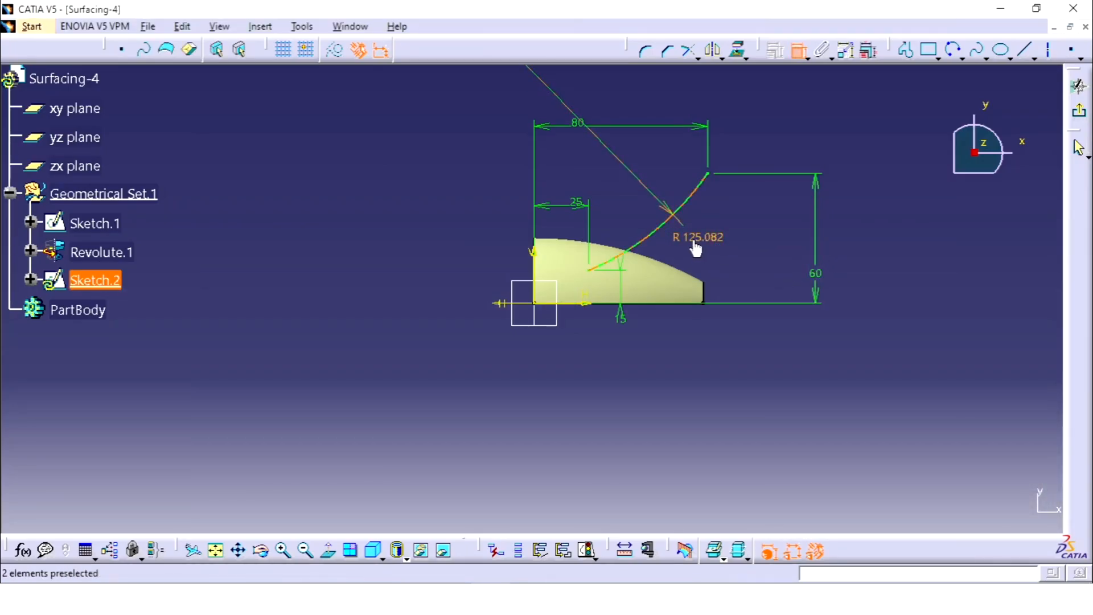
double_click(693, 239)
text(90mm)
key(Return)
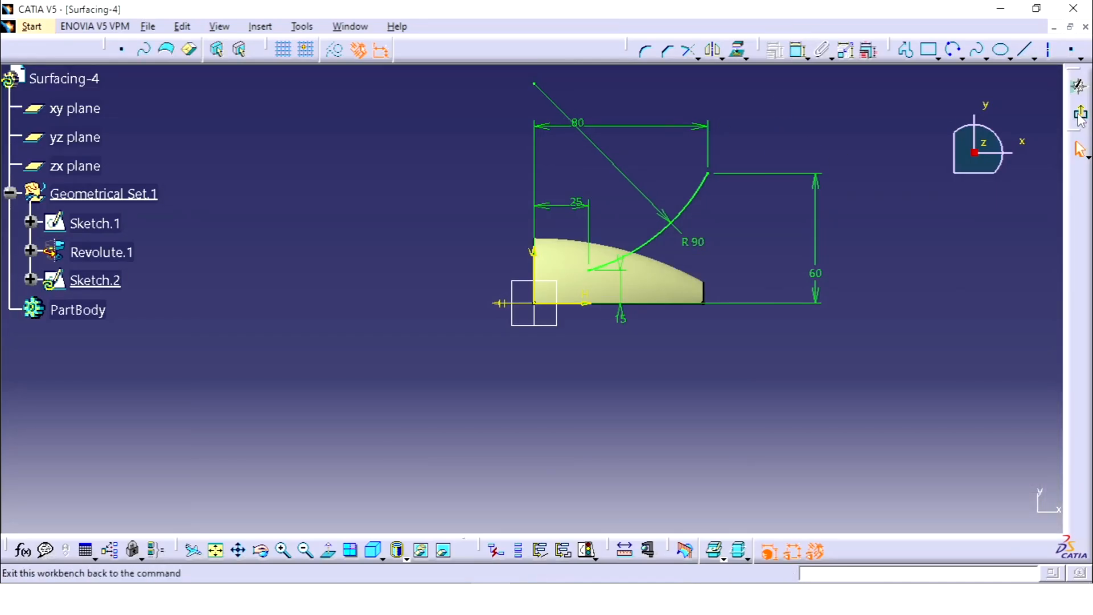
click(1078, 87)
click(844, 278)
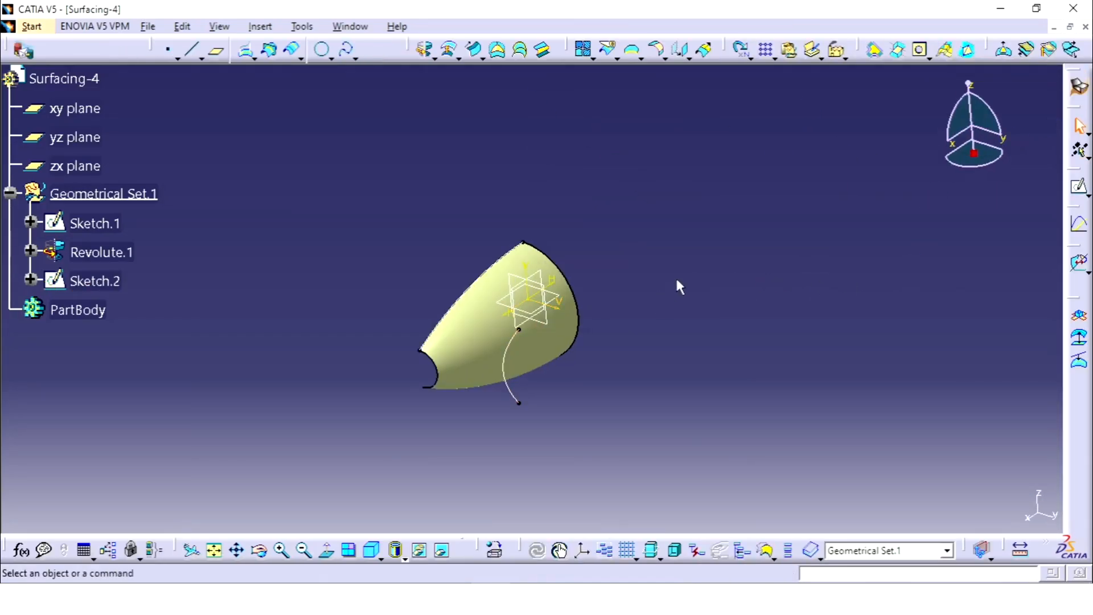
Step: Hide Sketch.1, the profile of the revolved surface
mouse_move(675, 279)
middle_down()
mouse_move(670, 287)
mouse_move(601, 185)
mouse_move(500, 107)
mouse_move(592, 268)
mouse_move(519, 196)
mouse_move(395, 259)
middle_up()
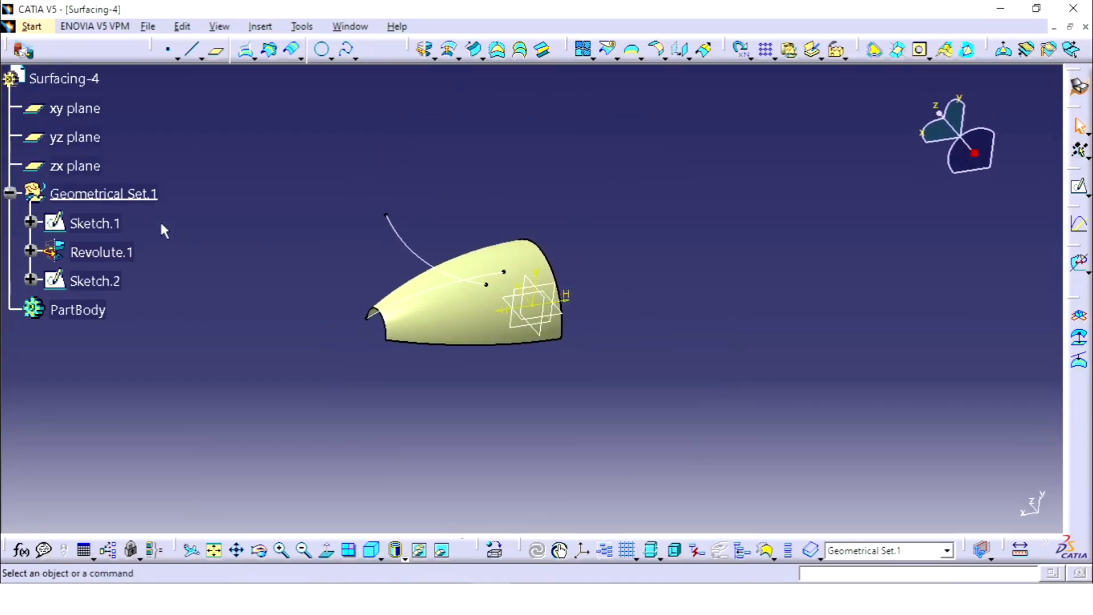
right_click(104, 232)
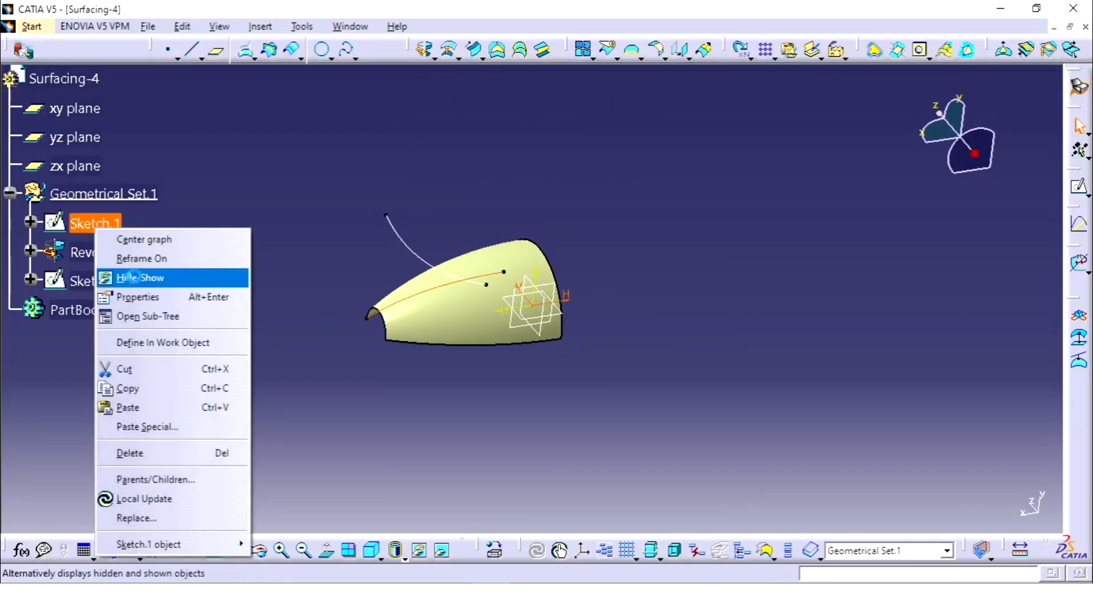
click(122, 275)
mouse_move(428, 174)
middle_down()
mouse_move(435, 203)
mouse_move(593, 213)
mouse_move(603, 317)
mouse_move(598, 213)
mouse_move(581, 200)
mouse_move(605, 166)
mouse_move(615, 220)
mouse_move(561, 245)
mouse_move(625, 171)
middle_up()
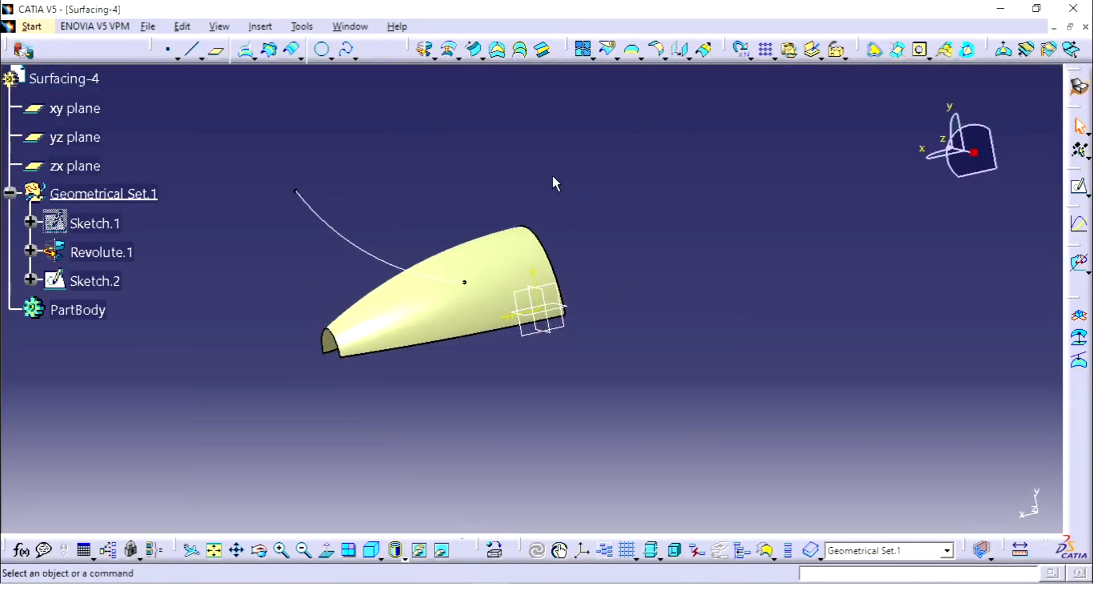
Step: Create a plane parallel to the yz plane through the guide arc's lower endpoint, inside the revolved surface
click(216, 50)
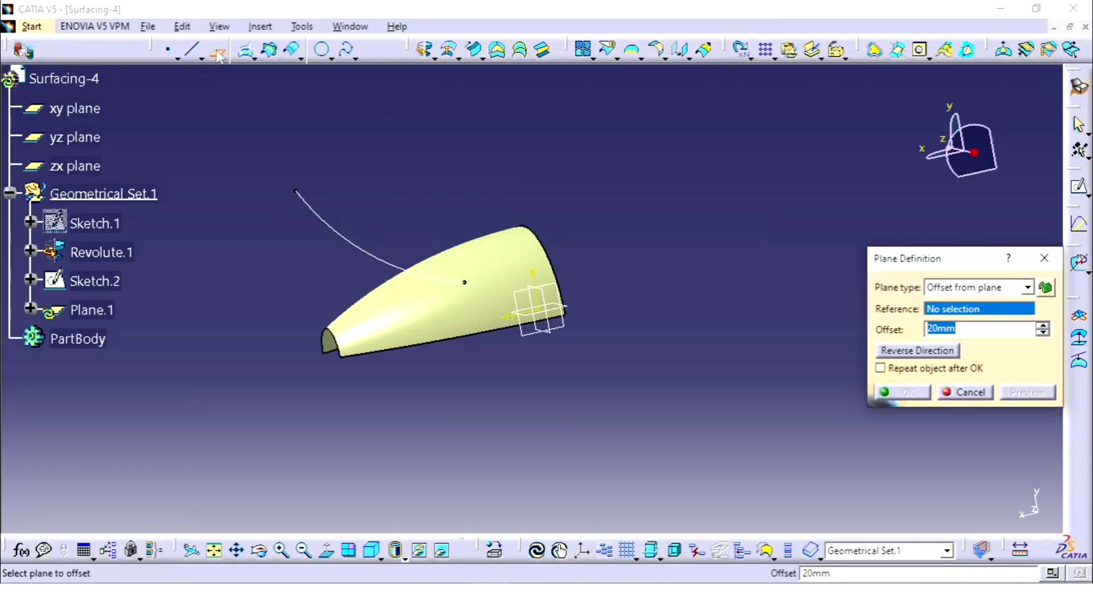
click(550, 303)
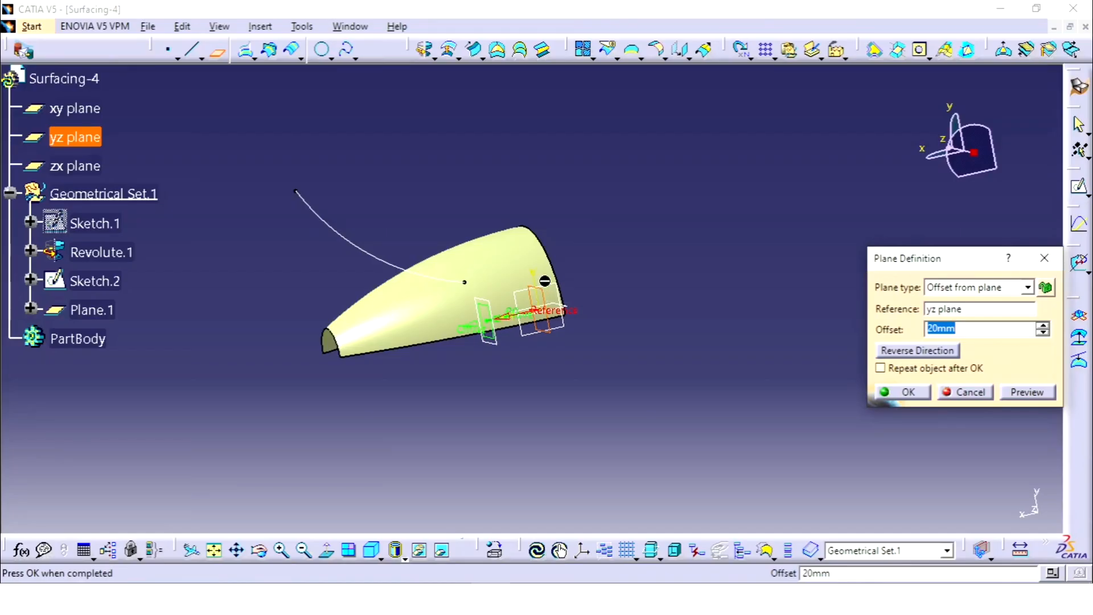
click(465, 281)
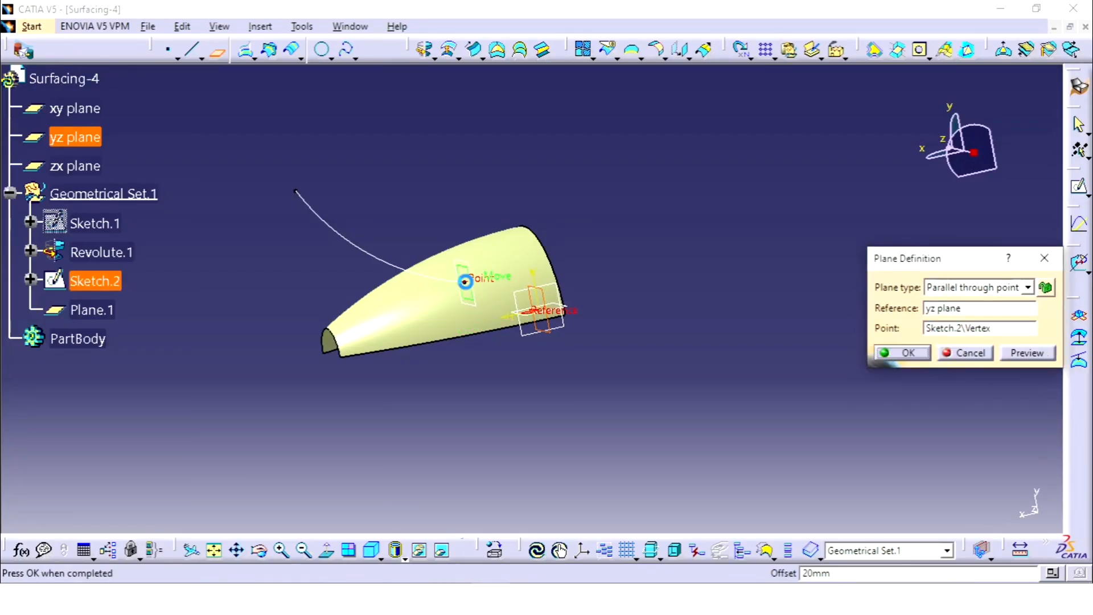
click(907, 353)
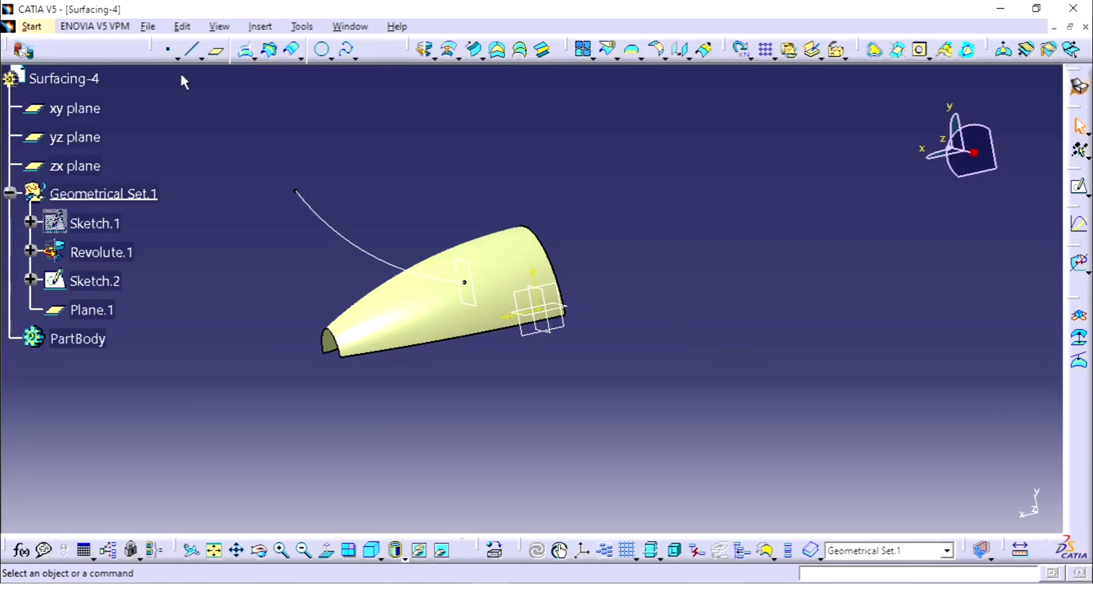
Step: Create a second plane parallel to the yz plane through the guide arc's upper, outer endpoint
click(217, 51)
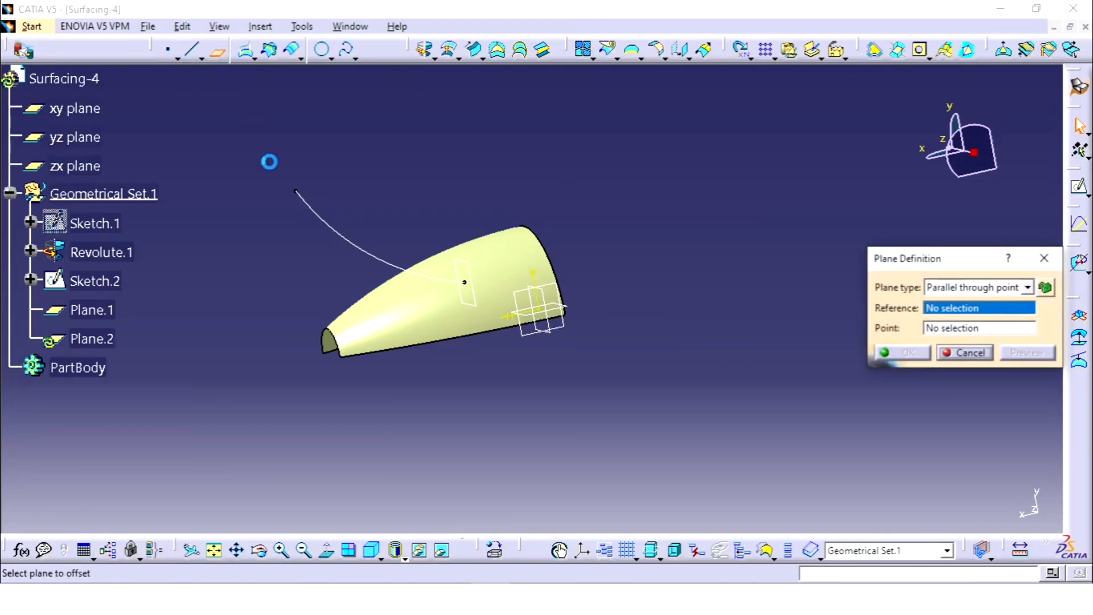
click(551, 297)
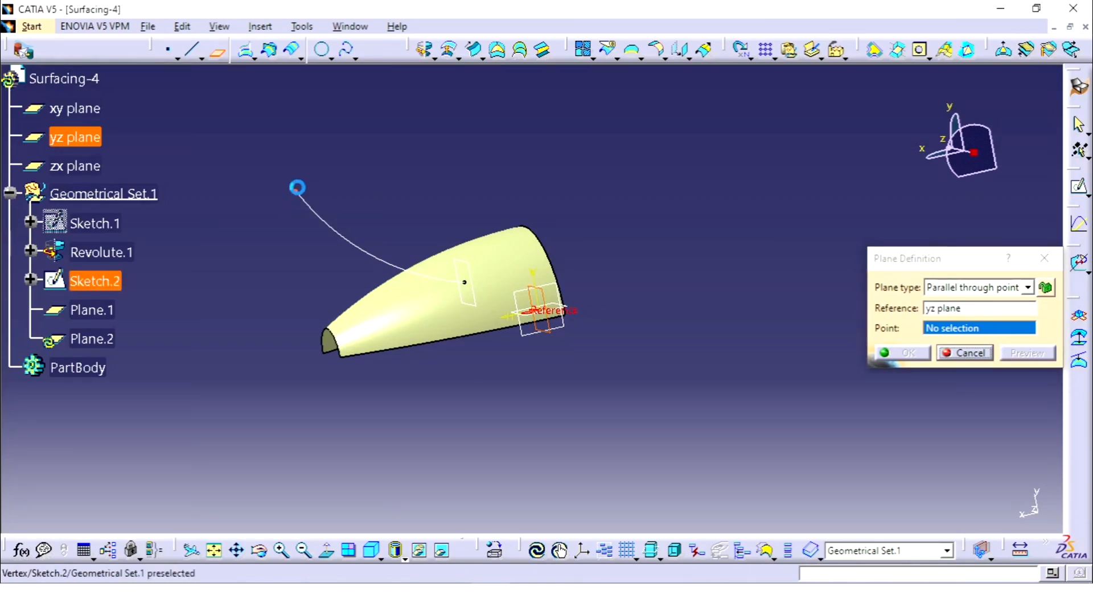
click(295, 189)
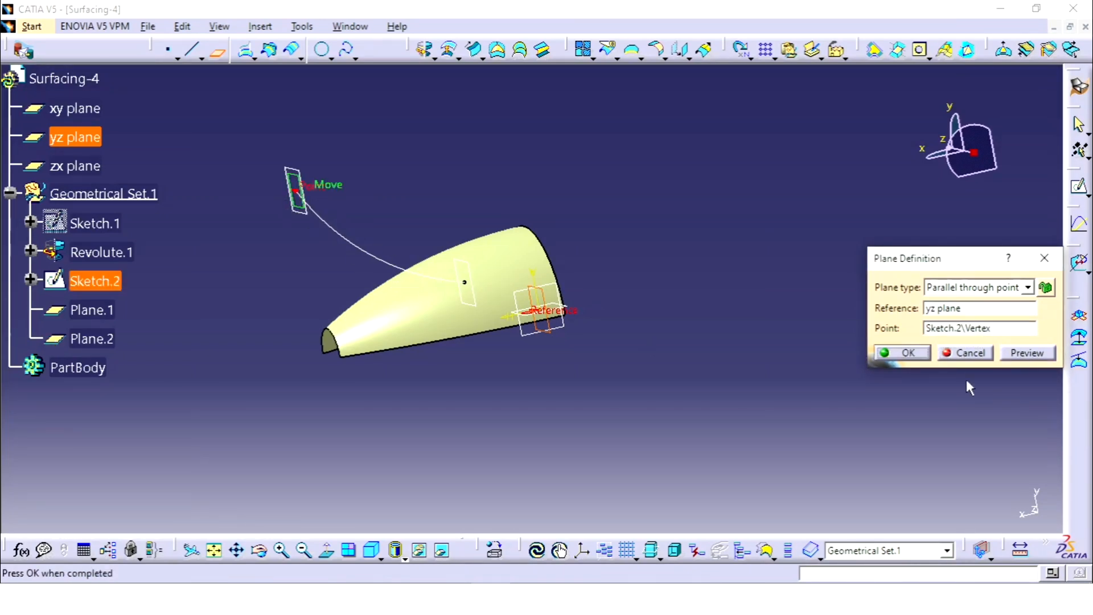
click(908, 353)
Step: Start a sketch on Plane.2, check the drawing, and sketch an origin-centred horizontal ellipse with radii of about 59 mm and 12 mm
middle_drag(695, 320, 642, 260)
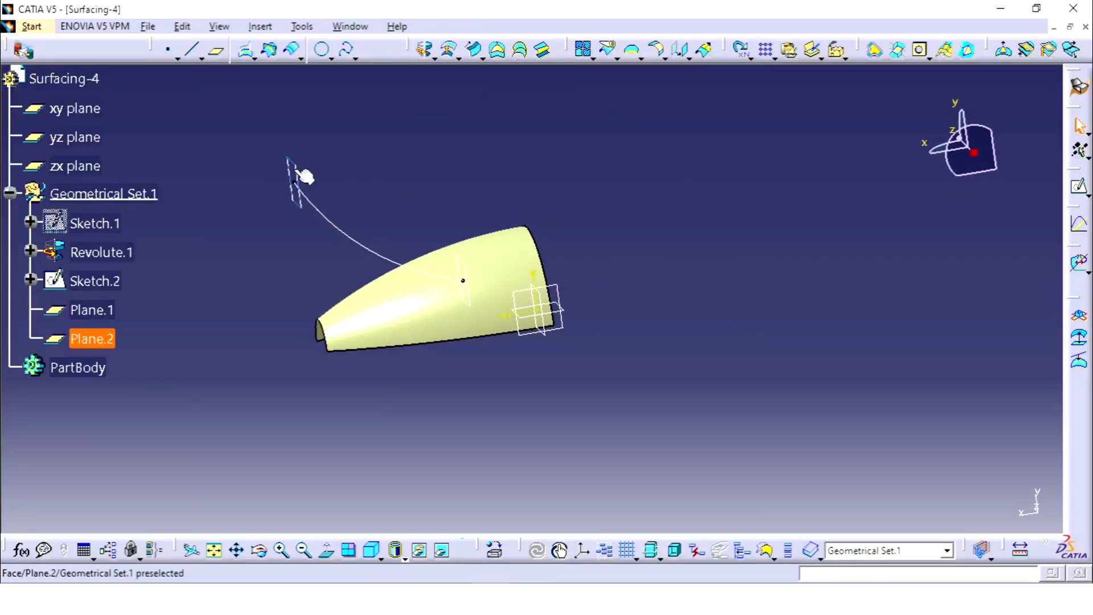
click(1080, 220)
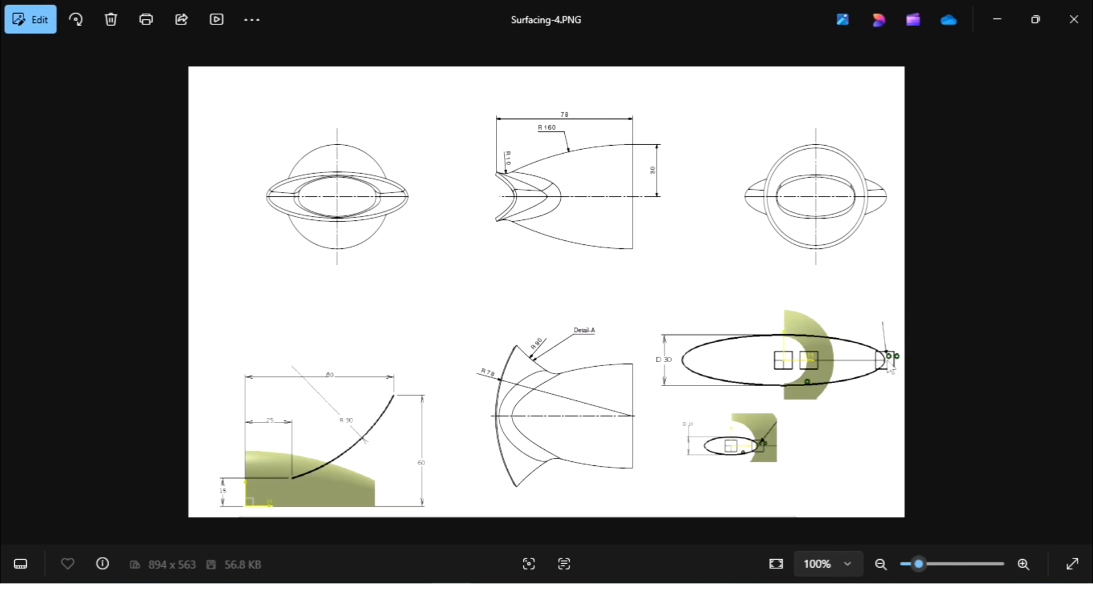
key(alt+Tab)
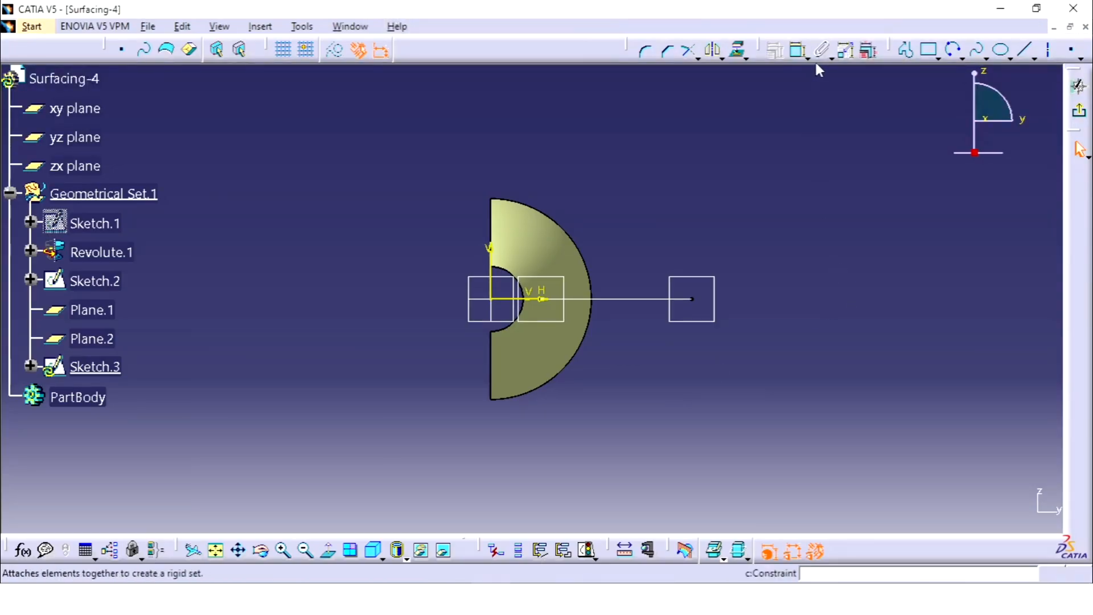
click(1001, 52)
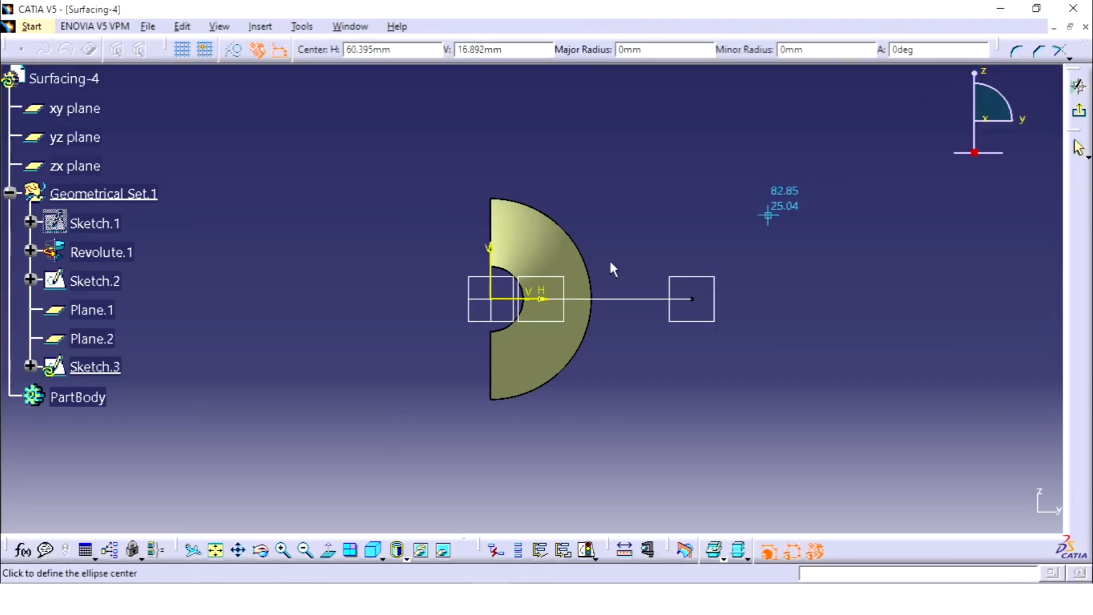
click(493, 301)
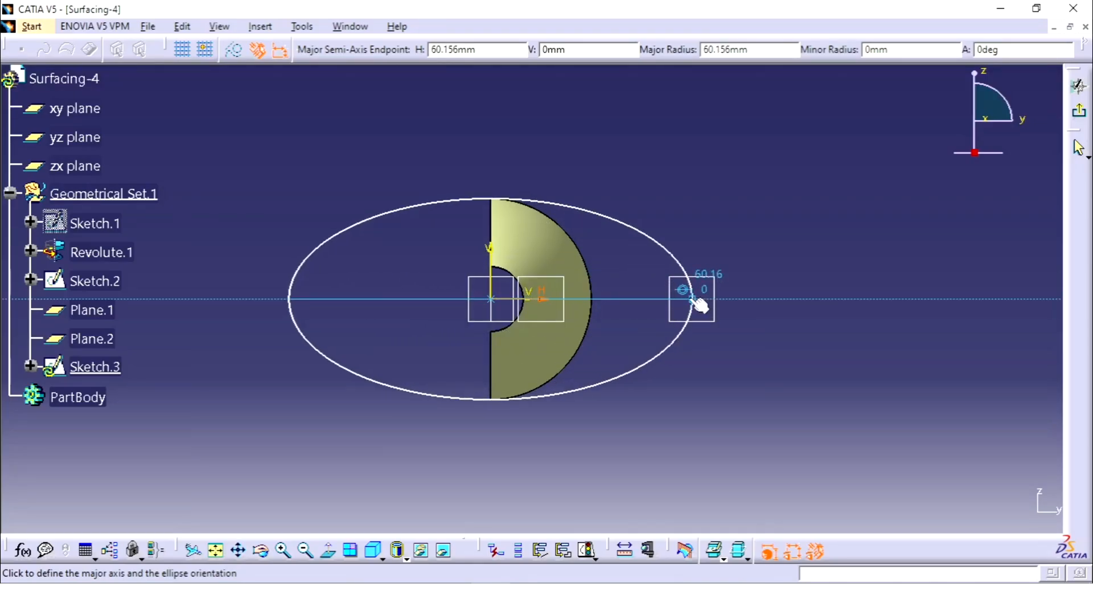
click(693, 299)
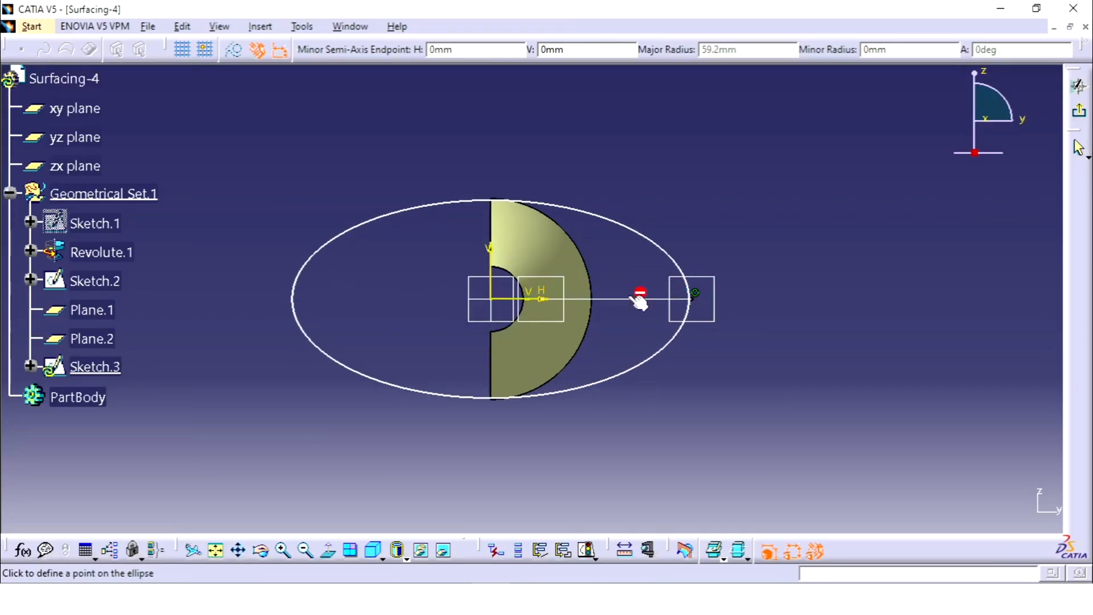
click(495, 260)
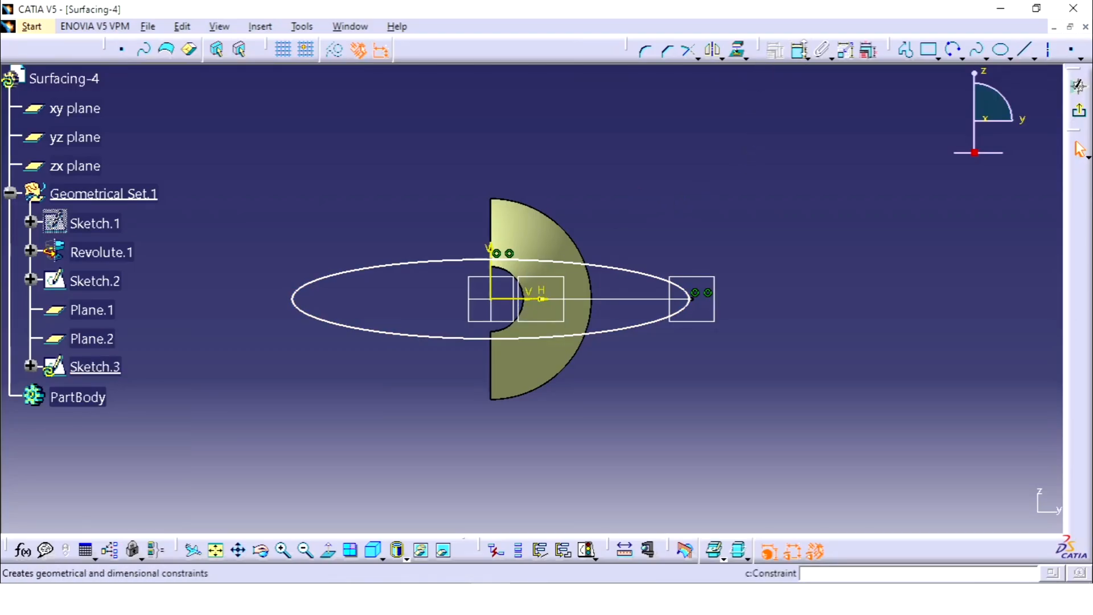
Step: Constrain the ellipse to be coincident with the guide arc's outer endpoint
click(796, 50)
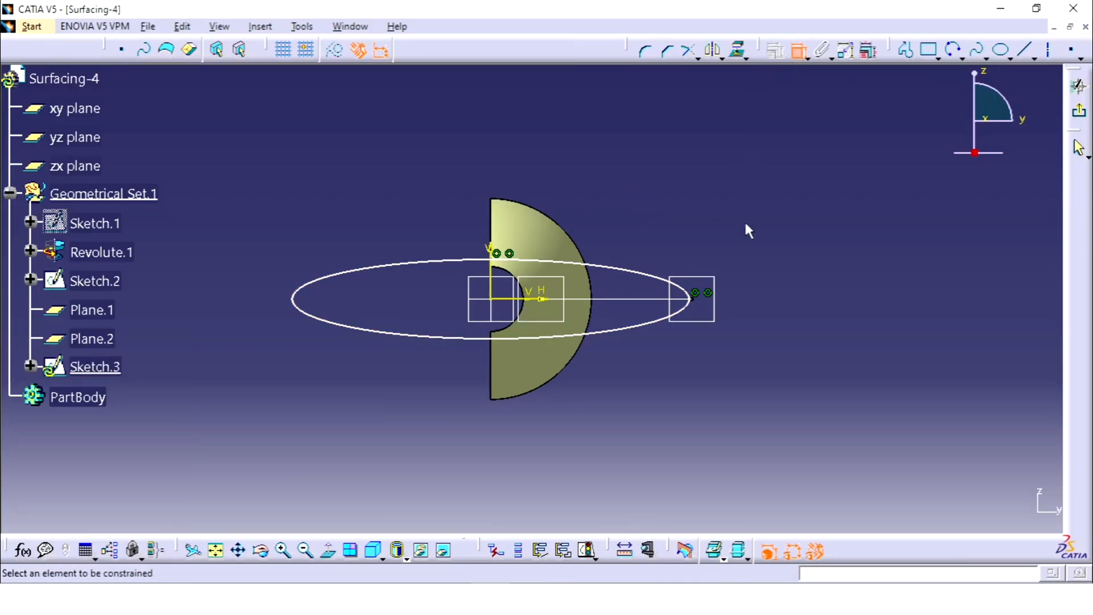
click(690, 305)
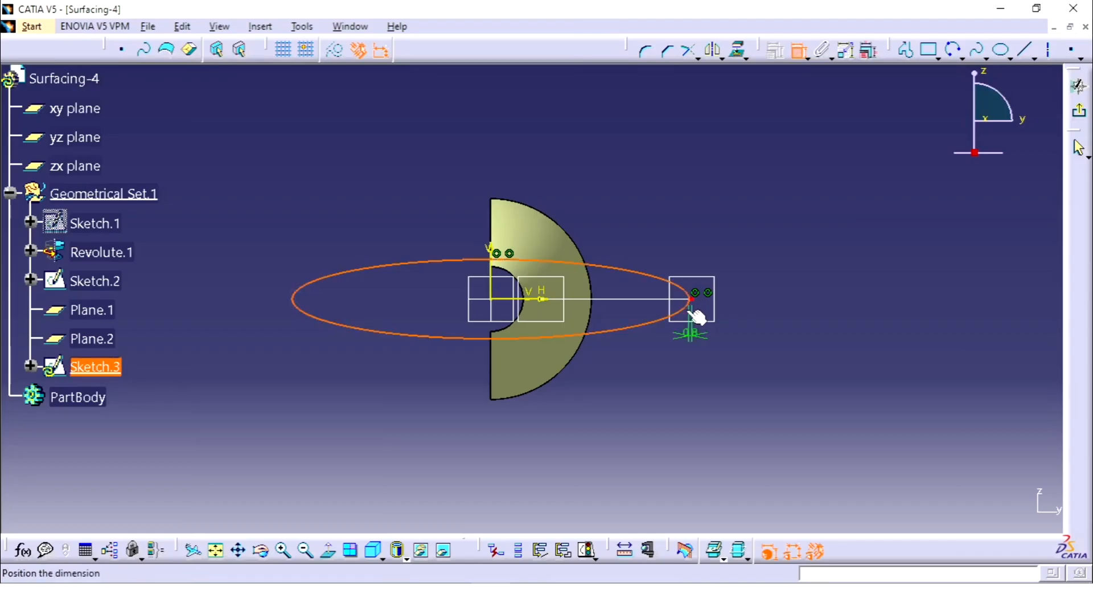
right_click(778, 263)
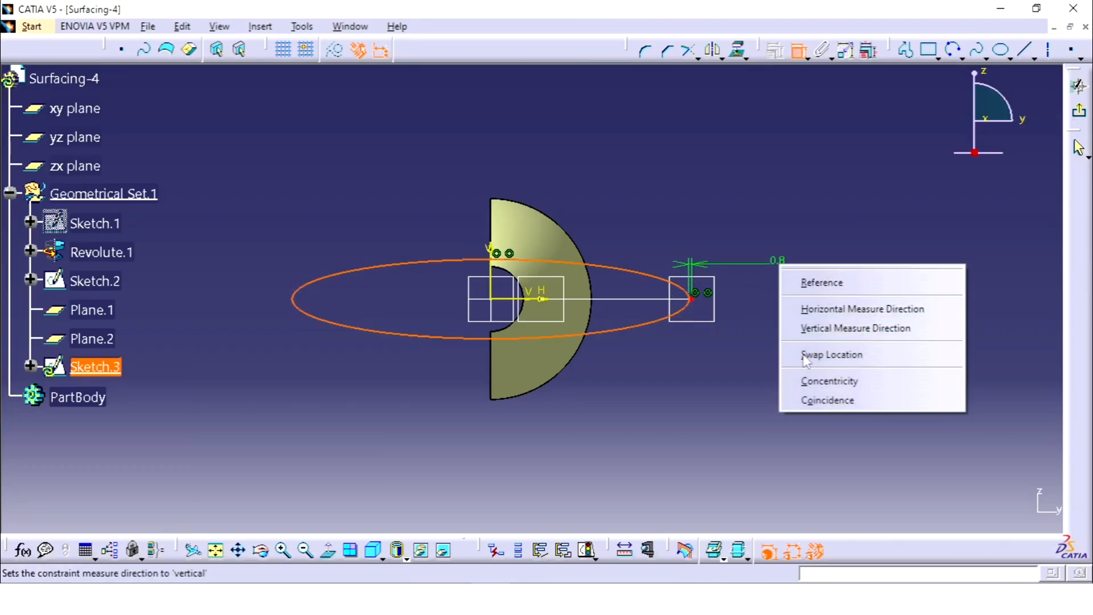
click(821, 401)
Step: Dimension the ellipse's minor axis as a diameter and set it to 30 mm
click(452, 260)
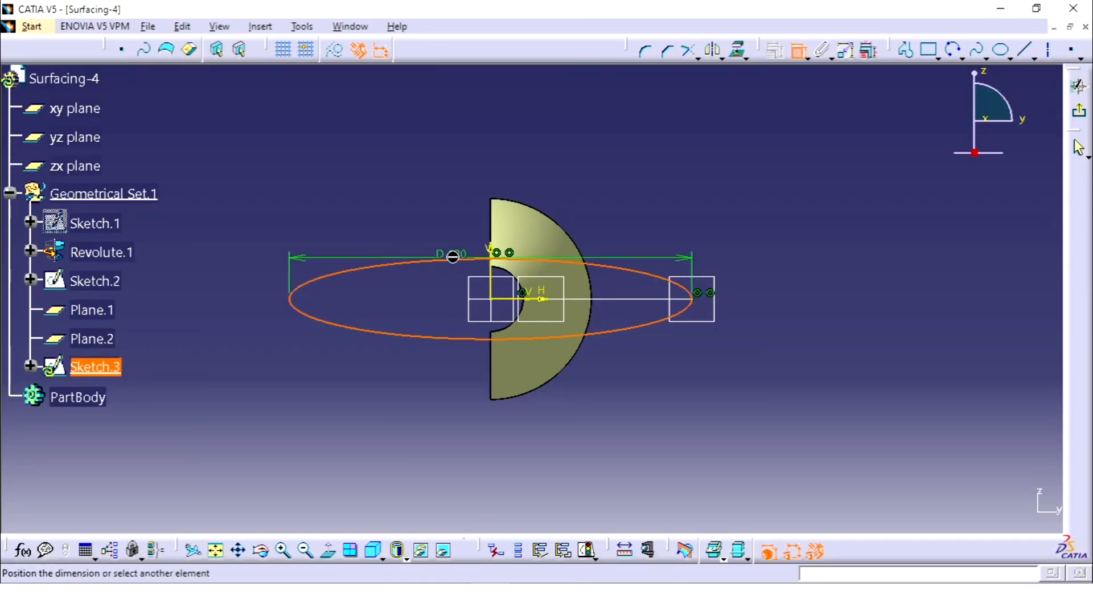
right_click(377, 364)
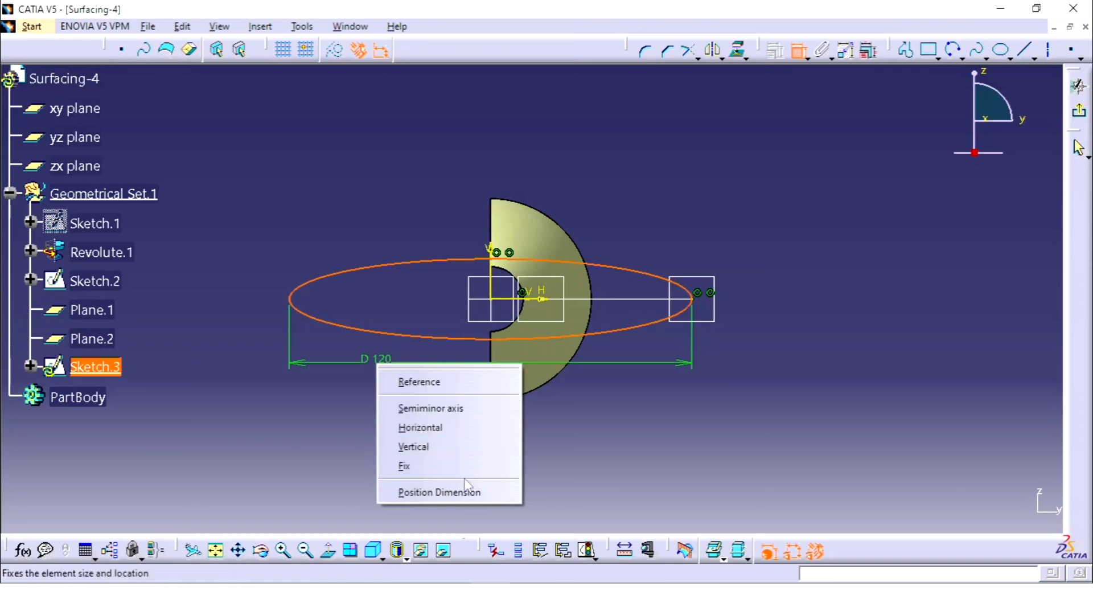
click(453, 409)
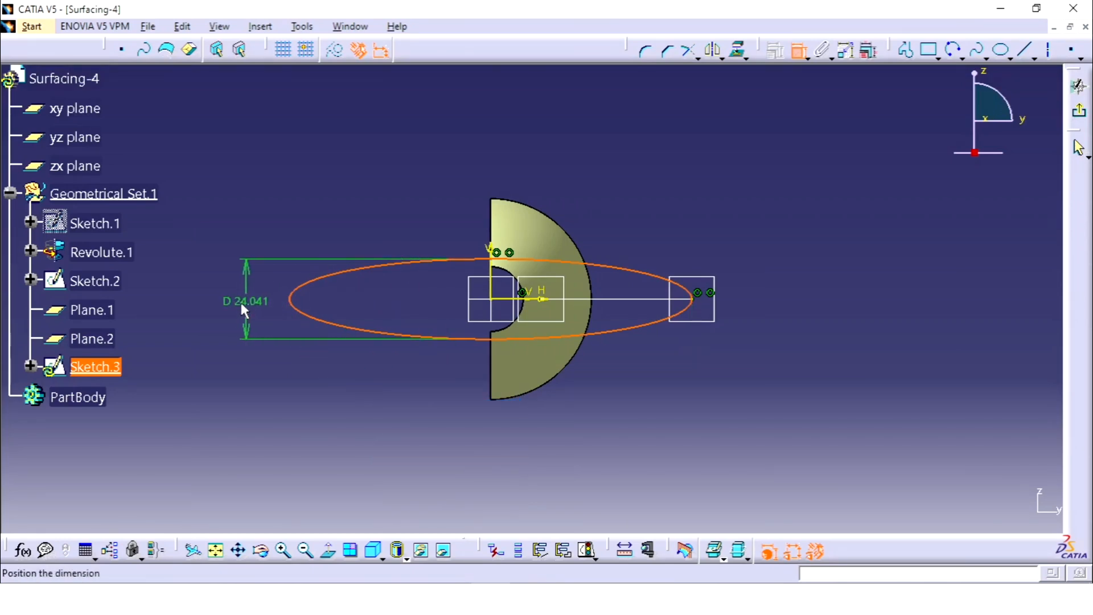
click(236, 301)
double_click(238, 308)
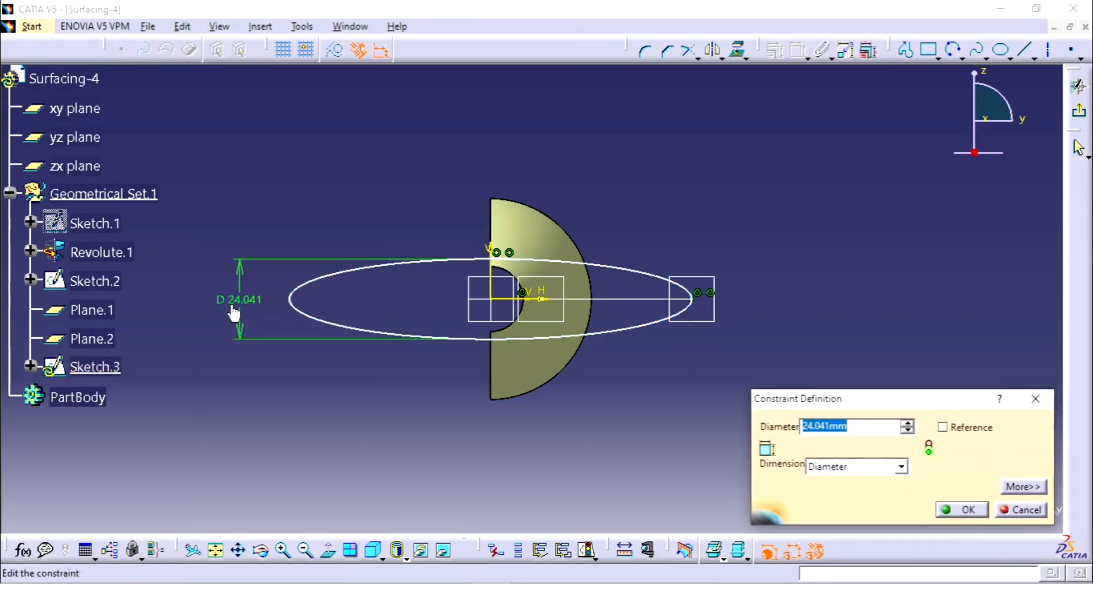
text(30)
key(Return)
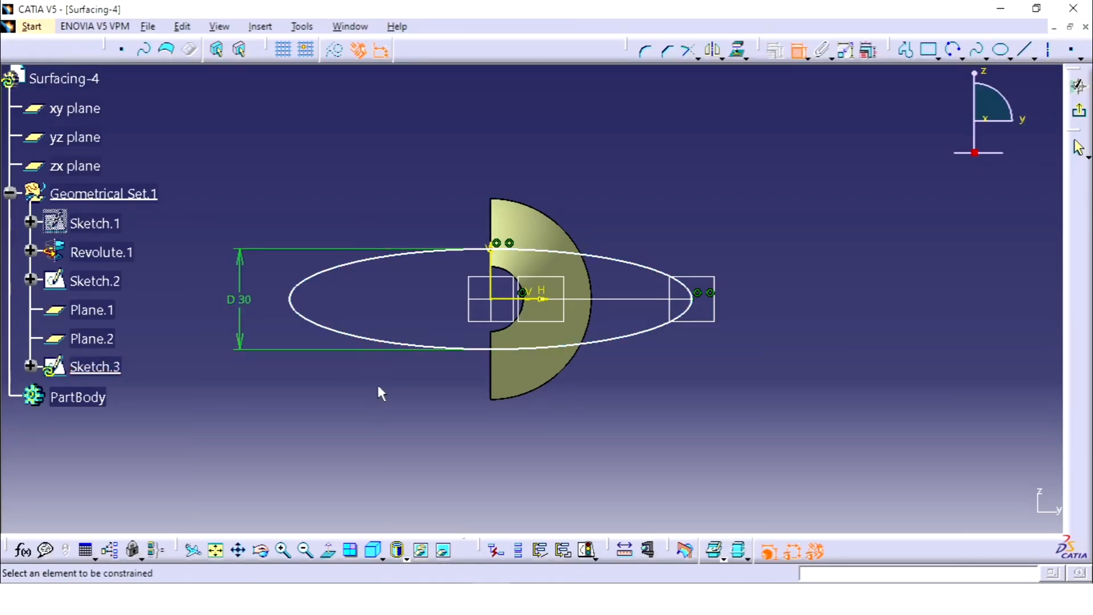
key(Escape)
drag(511, 250, 485, 298)
drag(290, 298, 678, 330)
click(702, 365)
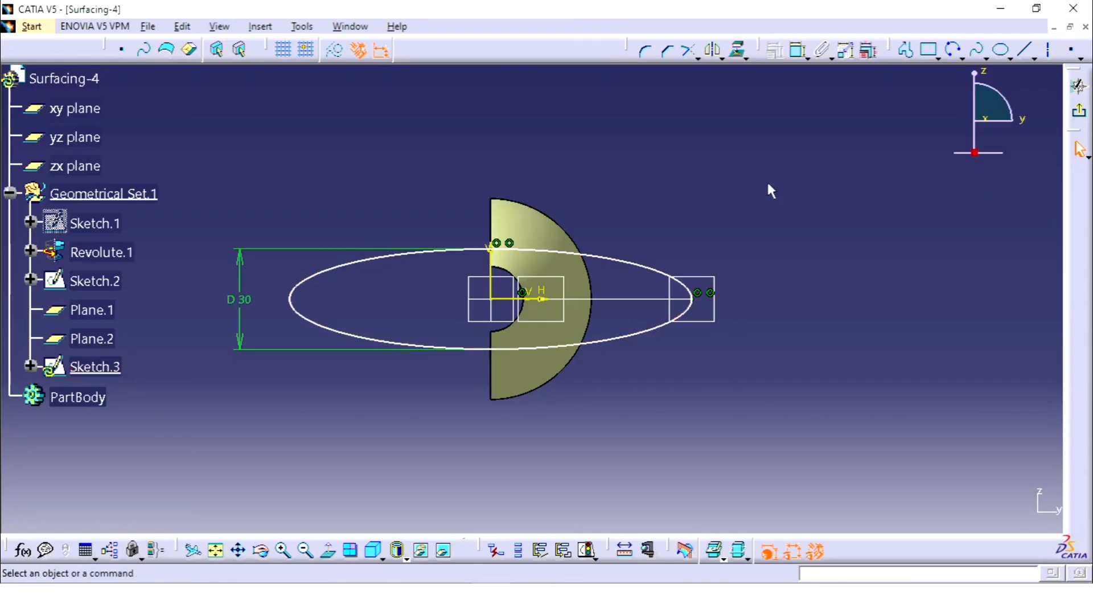
Step: Dimension the ellipse's major axis as a diameter, placing the dimension below the ellipse
click(799, 50)
click(633, 335)
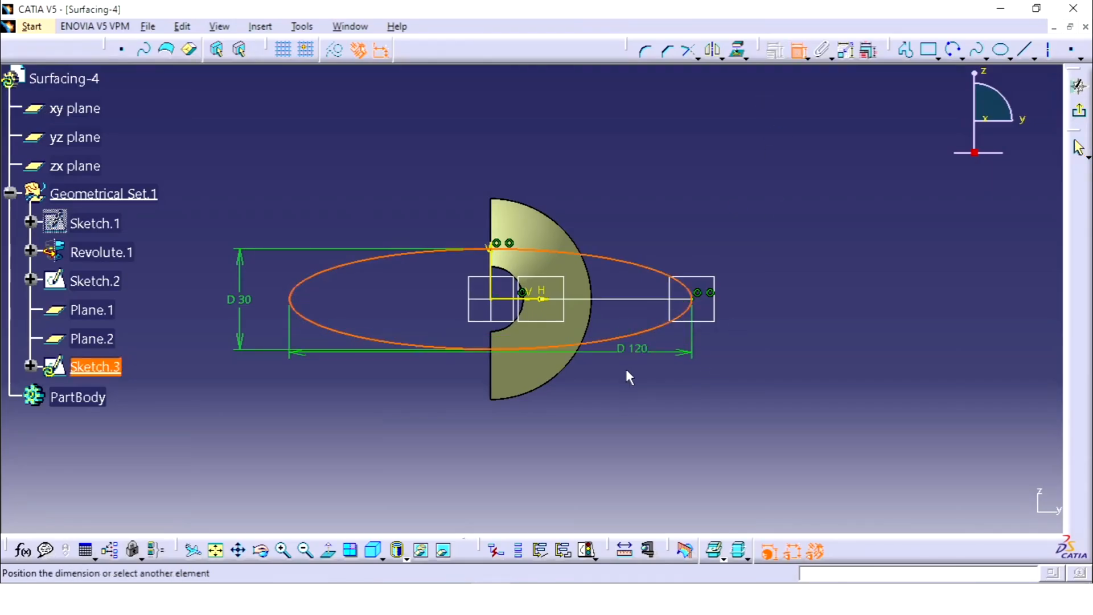
click(573, 400)
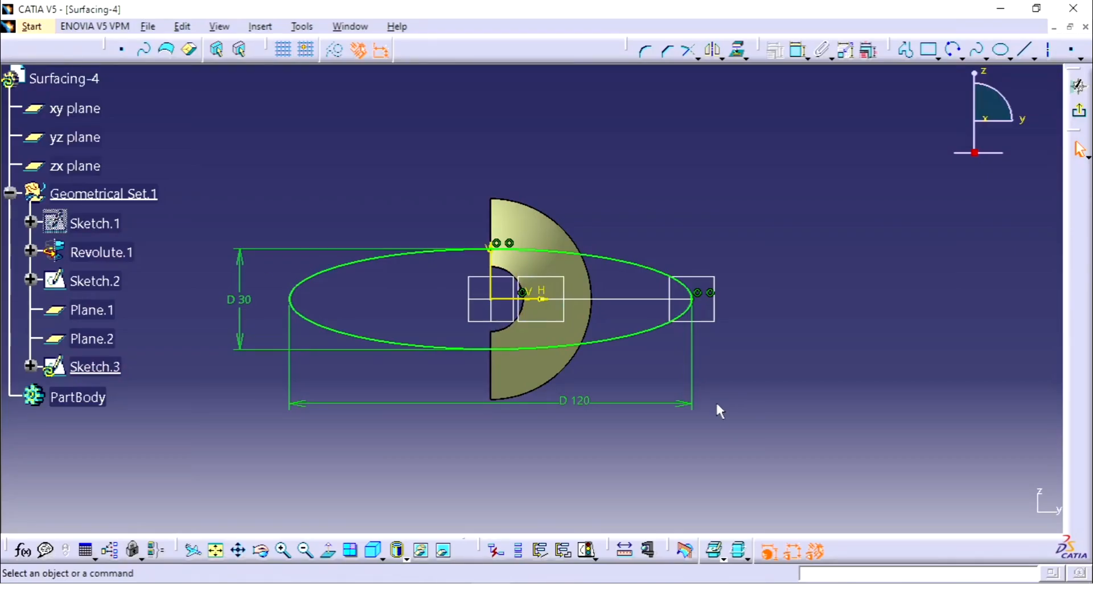
middle_drag(754, 285, 685, 361)
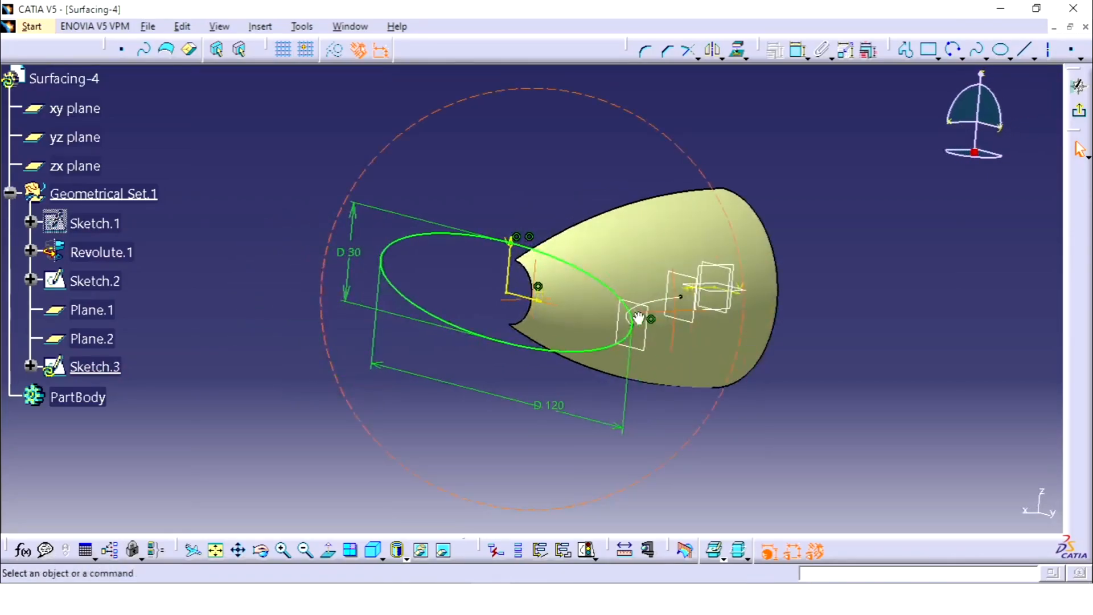
Step: Finish the large ellipse sketch and start a new sketch on Plane.1, checking the reference drawing for the small ellipse
click(1080, 115)
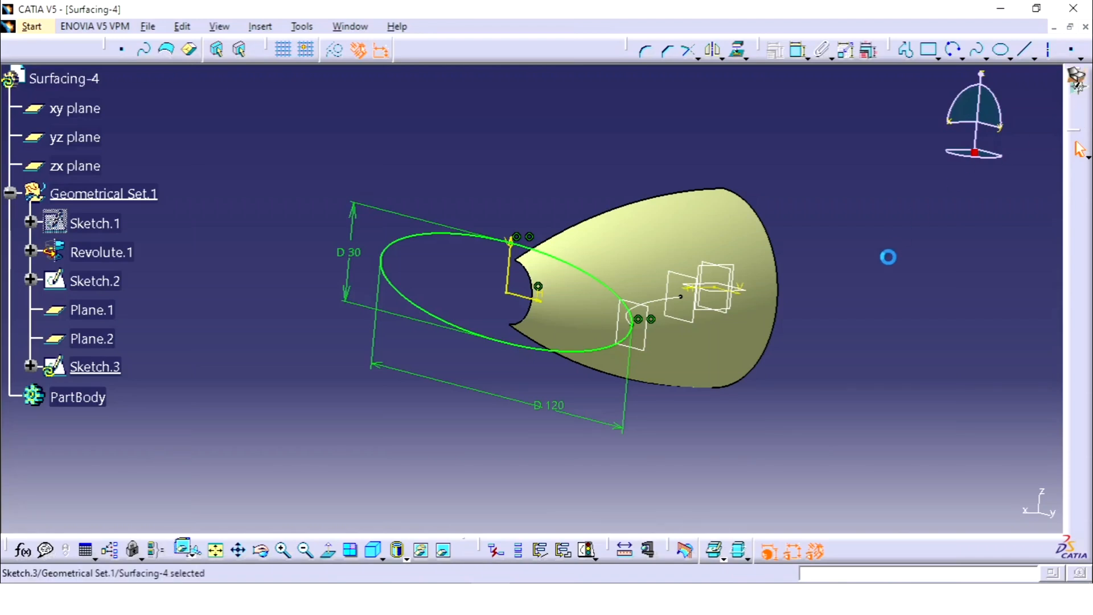
click(886, 262)
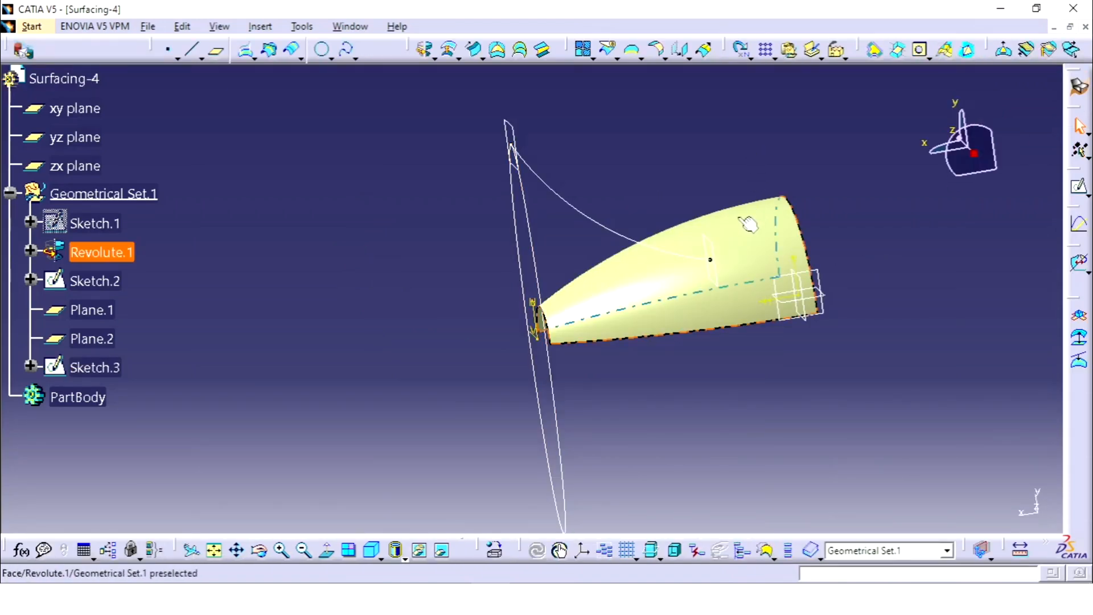
click(723, 248)
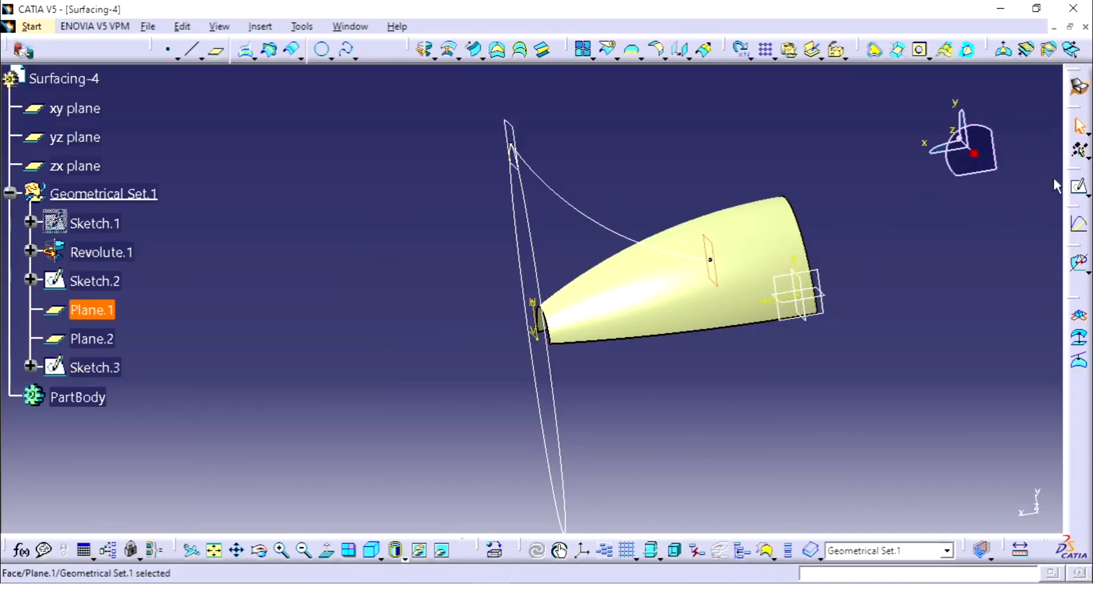
click(1078, 188)
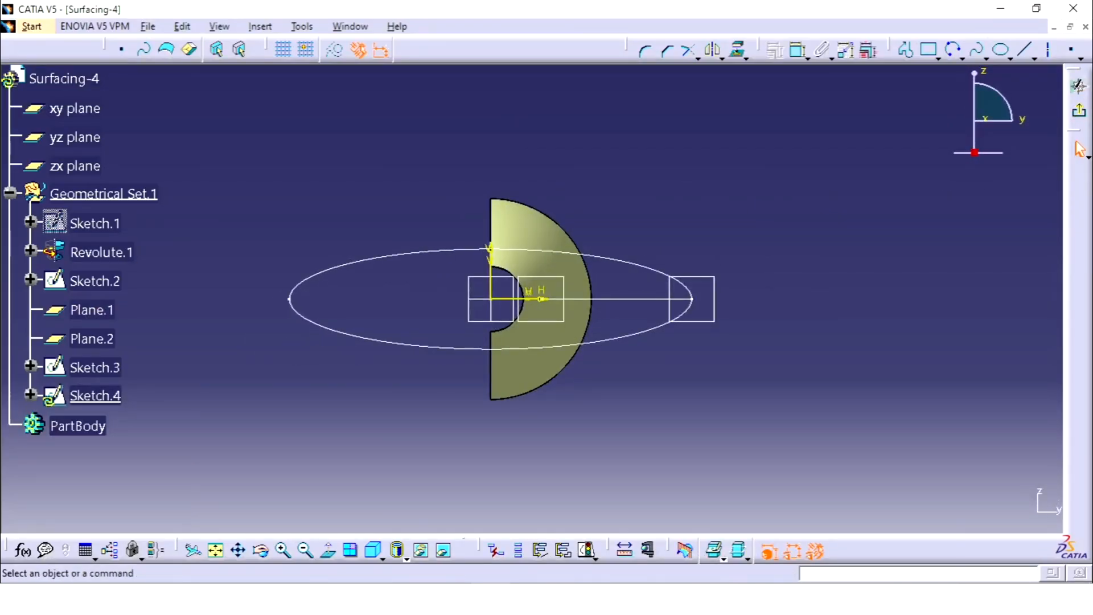
click(455, 596)
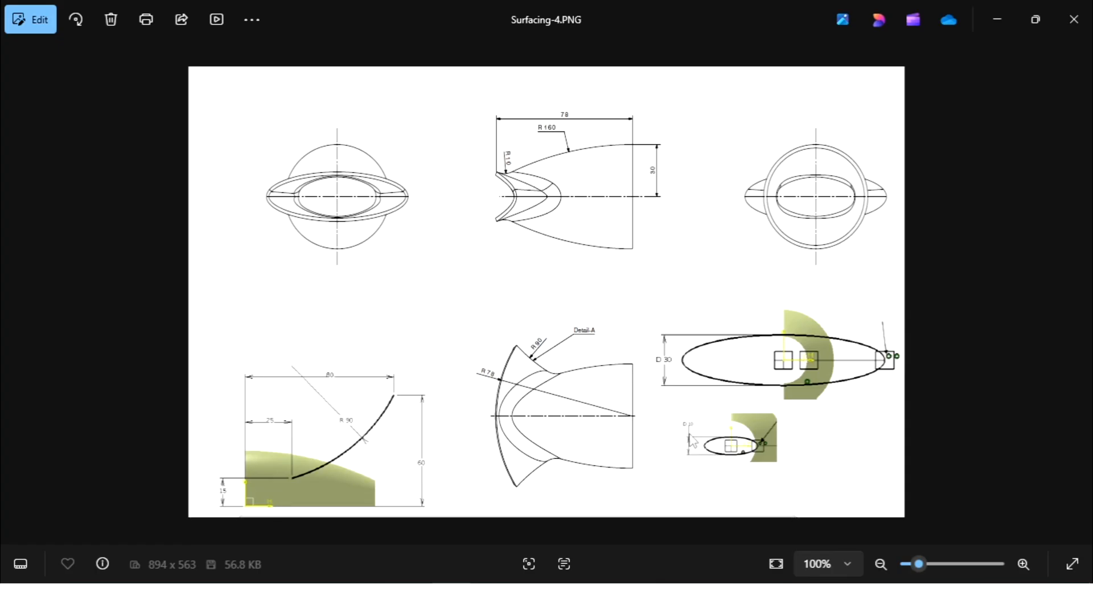
click(455, 596)
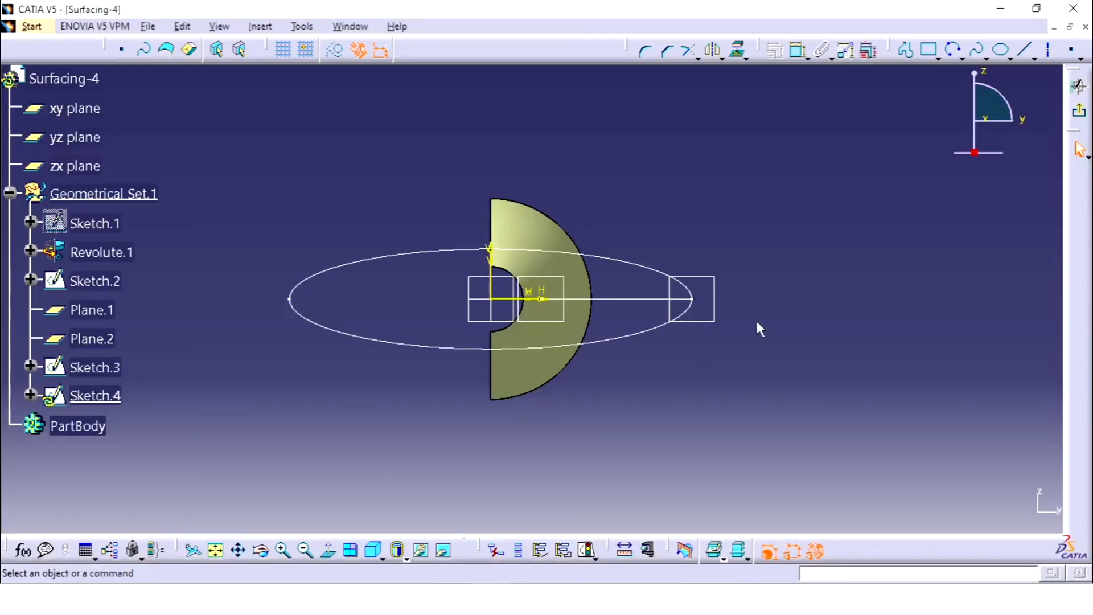
Step: Sketch an origin-centred horizontal ellipse with a major radius of about 2.3 mm and a minor radius of about 1 mm
click(1000, 49)
click(491, 298)
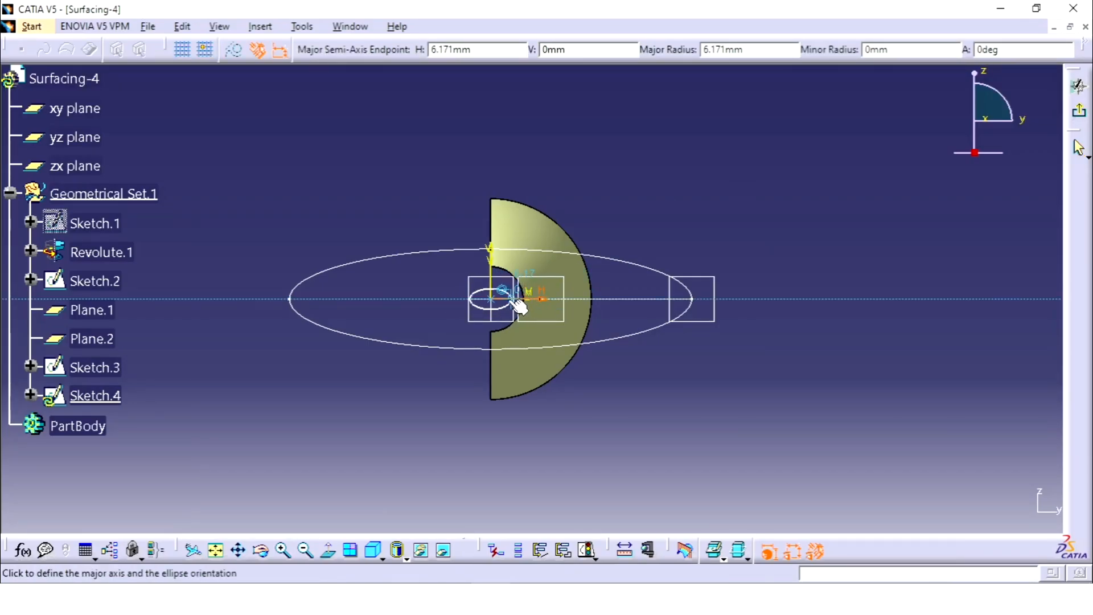
scroll(521, 299, up, 10)
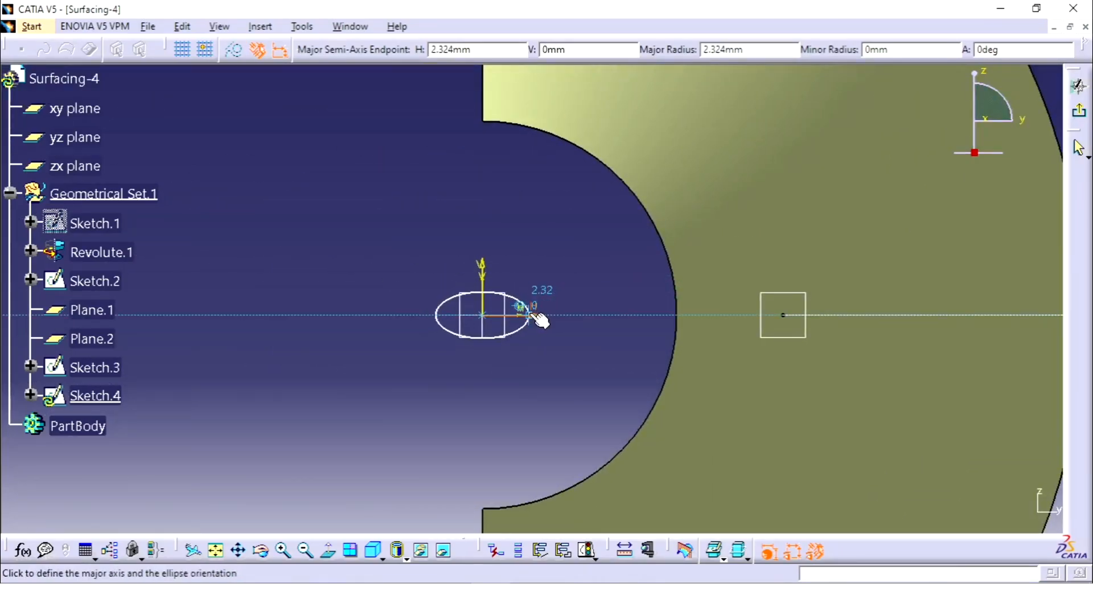
click(533, 315)
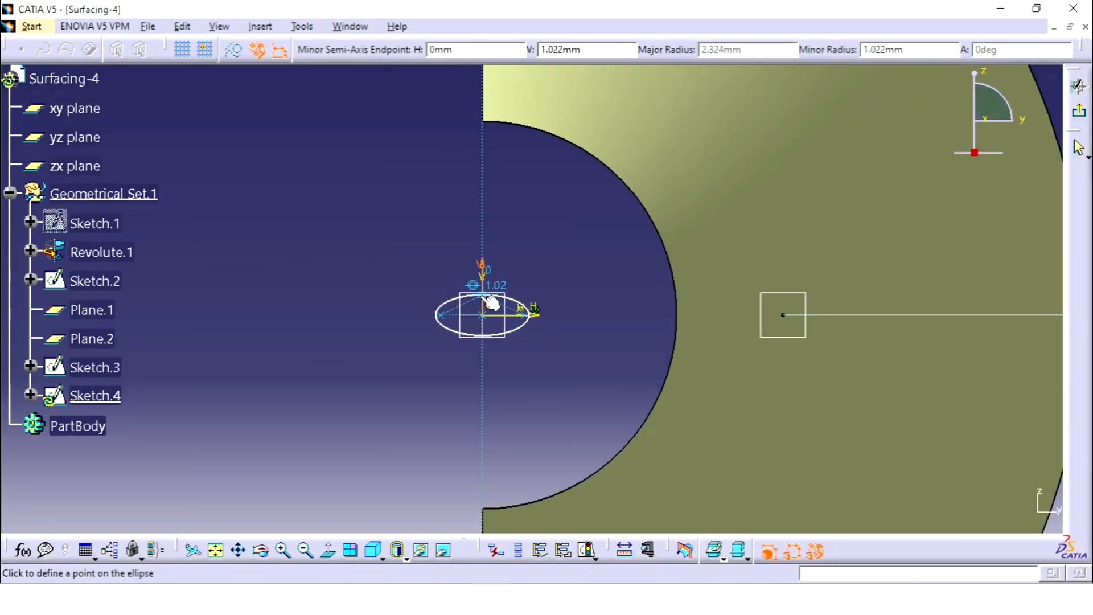
click(488, 303)
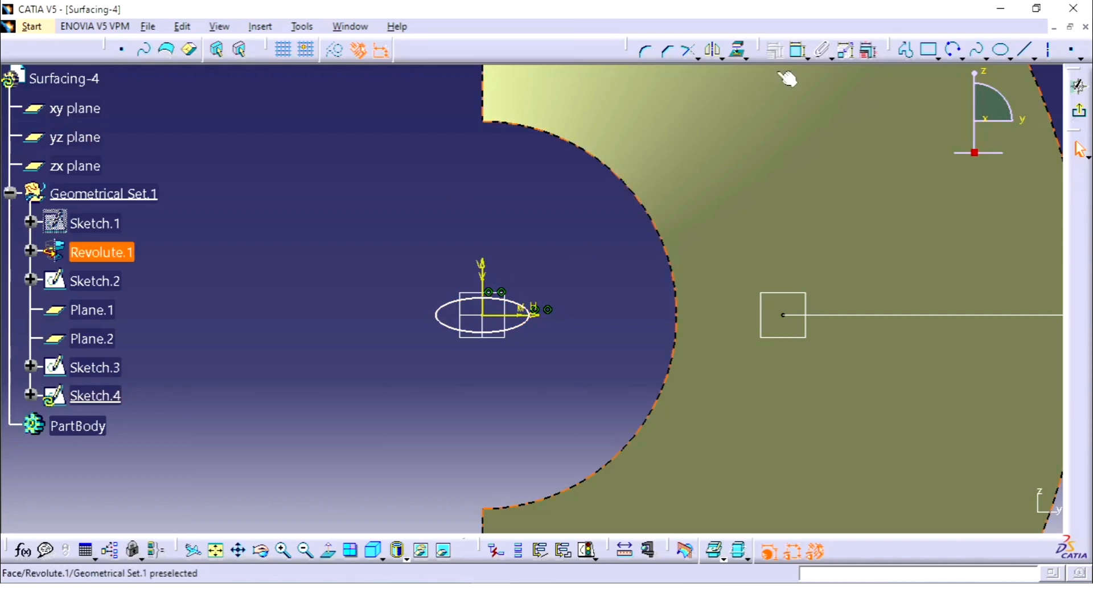
Step: Constrain the small ellipse to be coincident with the guide arc's inner endpoint
click(803, 53)
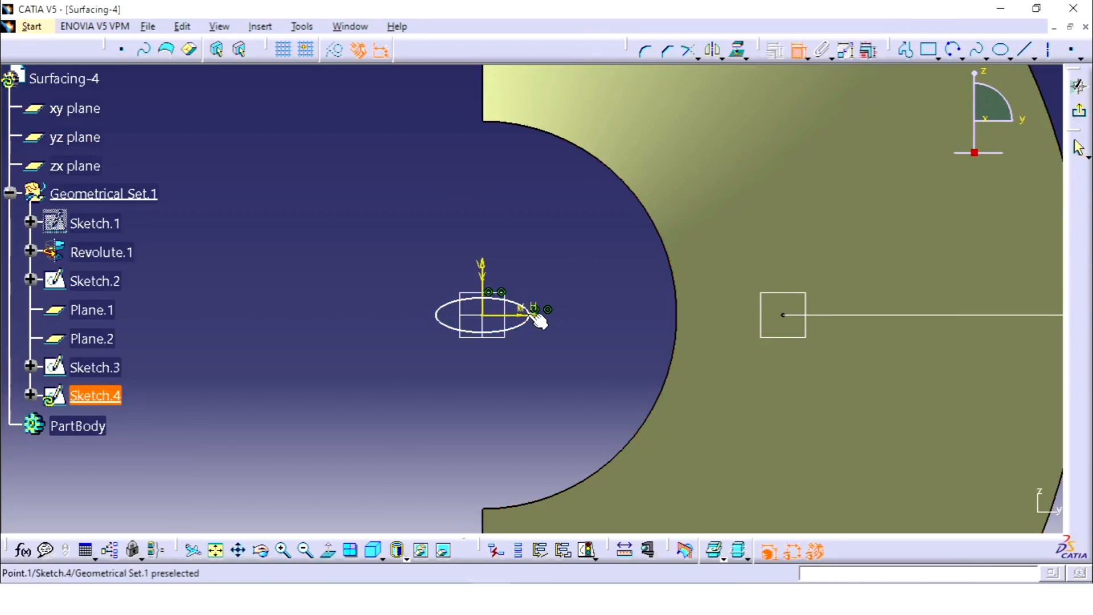
click(534, 330)
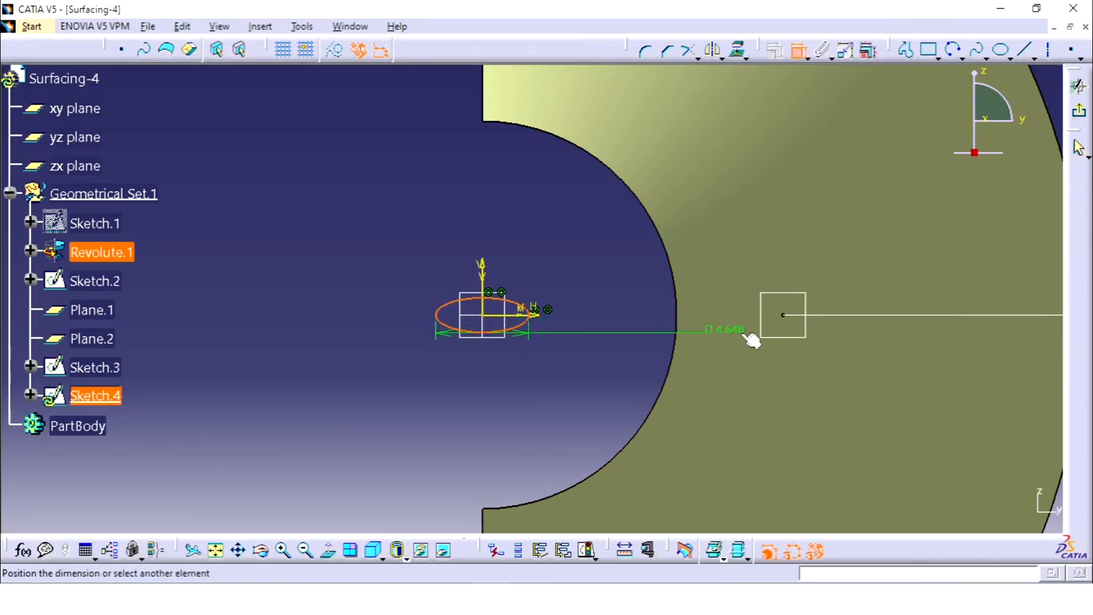
right_click(781, 240)
click(824, 453)
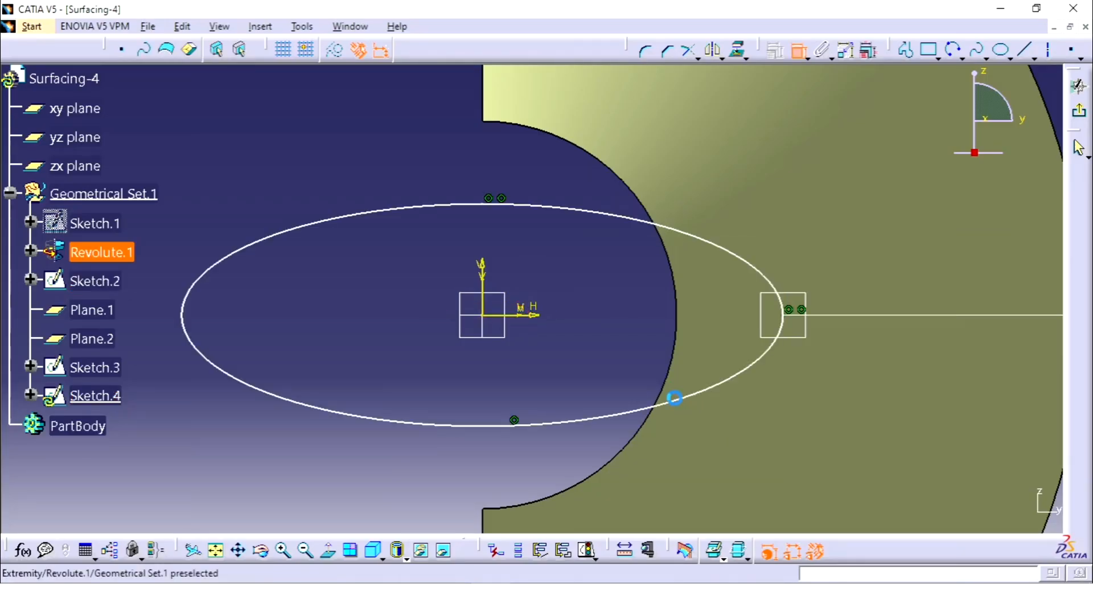
Step: Dimension the small ellipse's minor axis as a diameter and set it to 10 mm
click(488, 203)
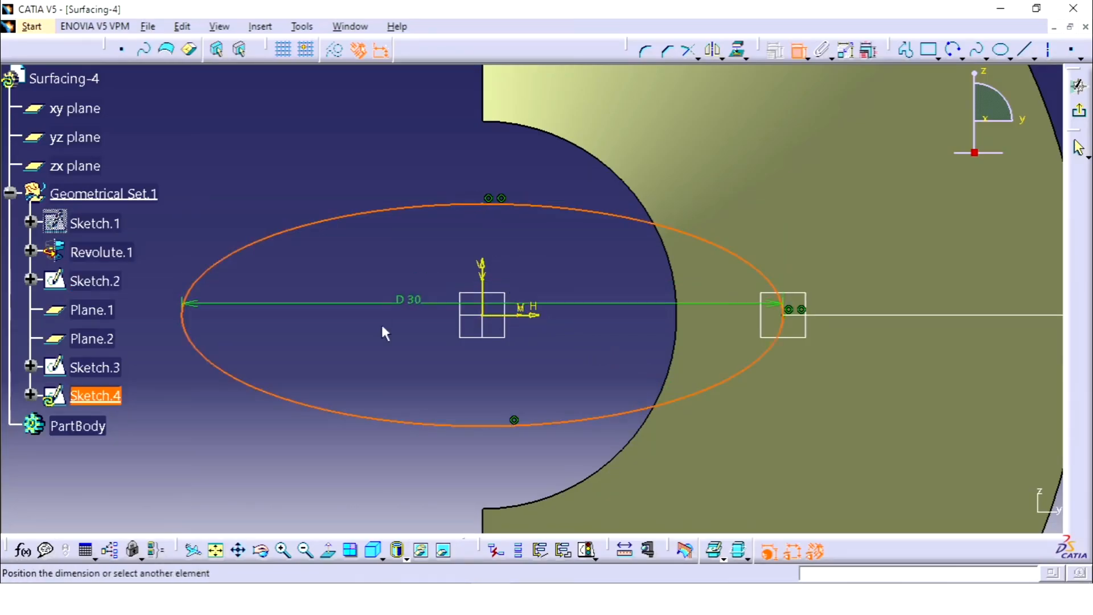
right_click(310, 348)
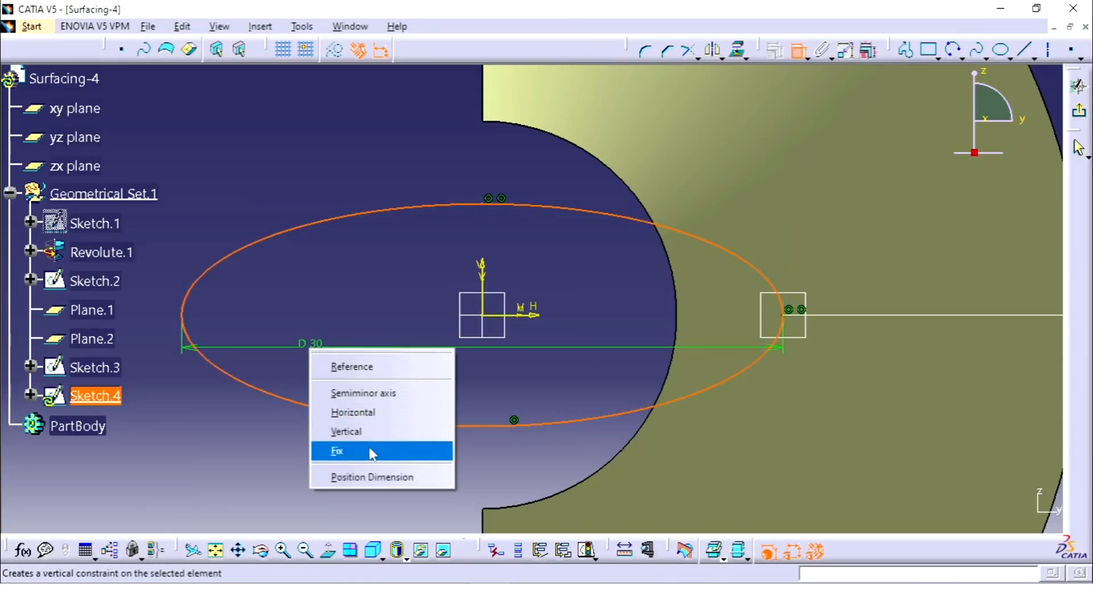
click(364, 393)
click(155, 374)
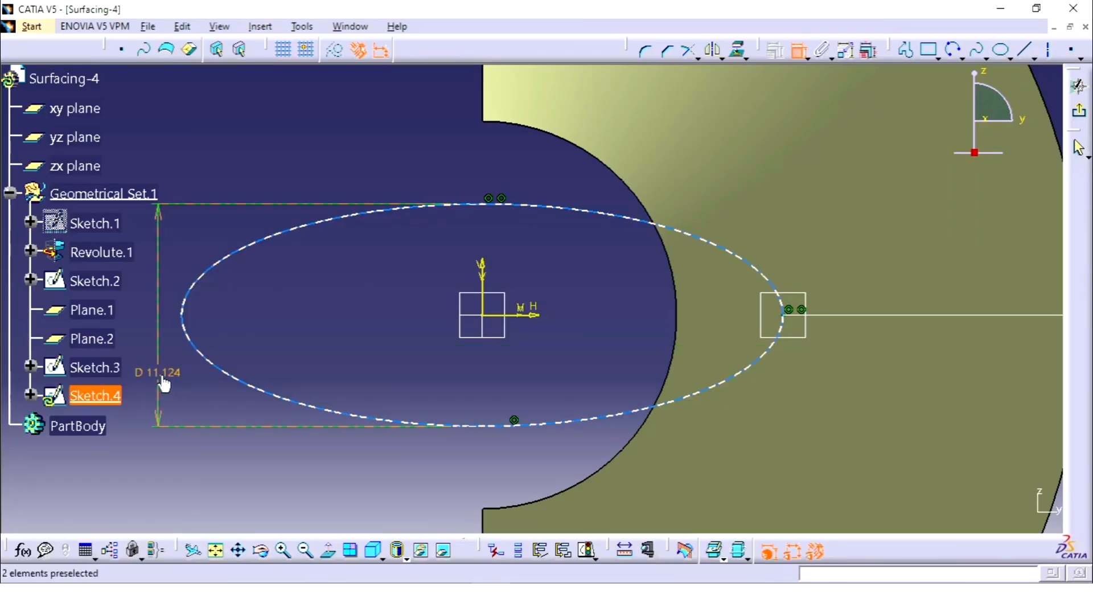
double_click(158, 376)
text(10)
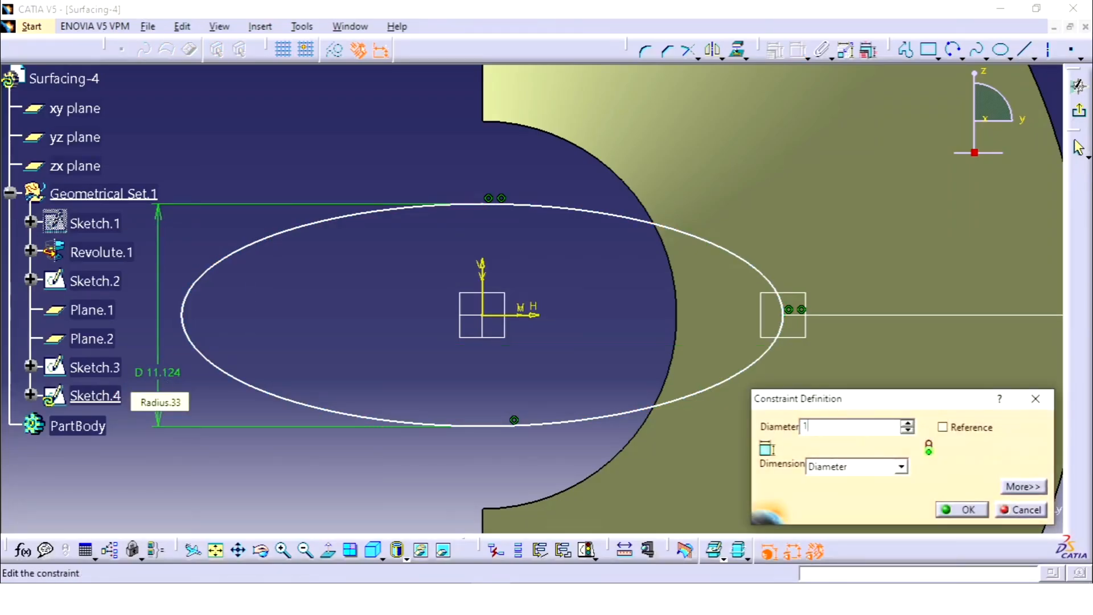
key(Return)
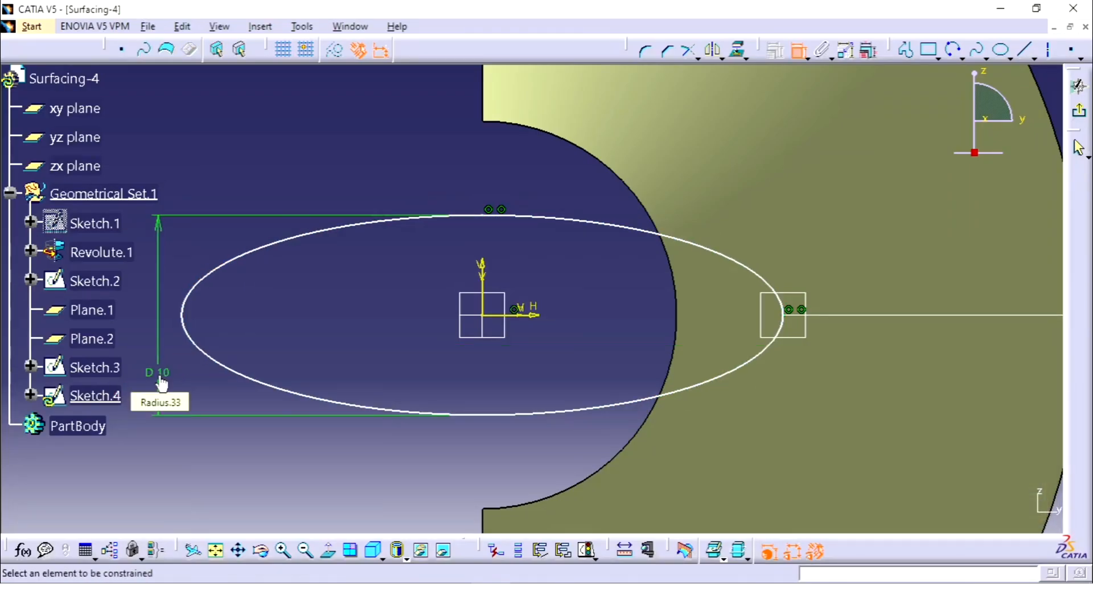
Step: Dimension the small ellipse's major axis as a diameter below the ellipse and exit the sketch
click(505, 415)
click(483, 446)
ctrl+middle_drag(580, 371, 580, 455)
middle_drag(556, 390, 603, 366)
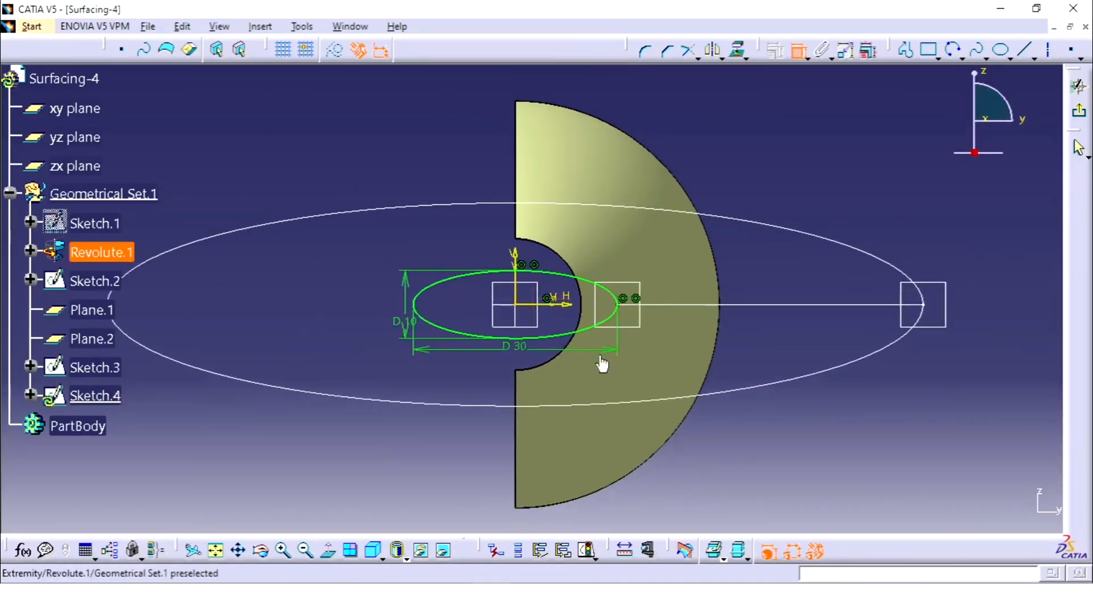
click(1080, 113)
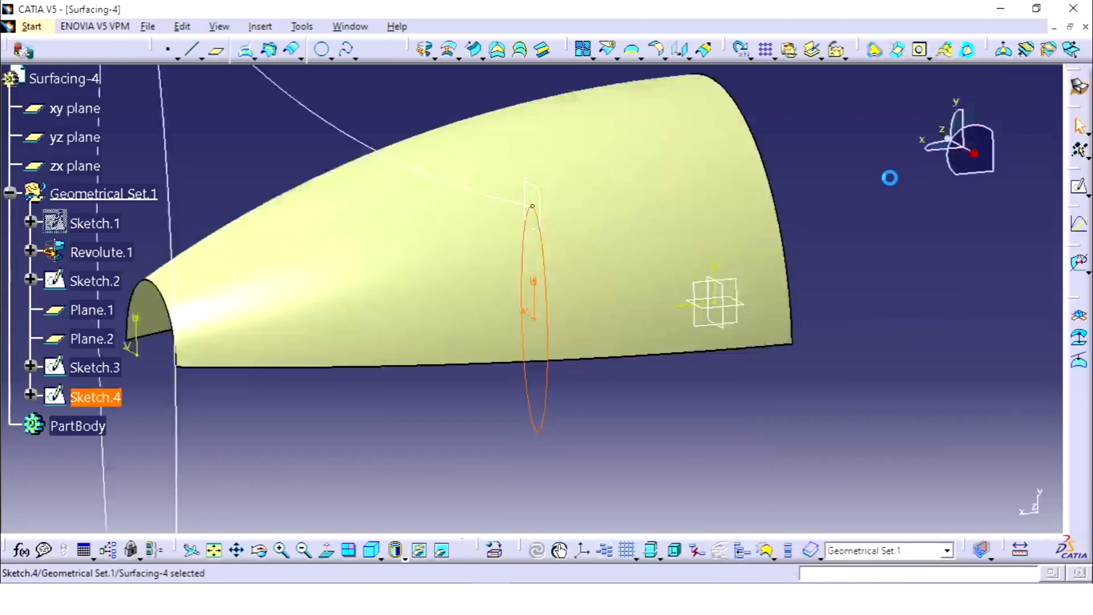
Step: Mirror the guide arc Sketch.2 about the zx plane with the Symmetry command
middle_drag(797, 224, 640, 285)
middle_drag(505, 108, 482, 129)
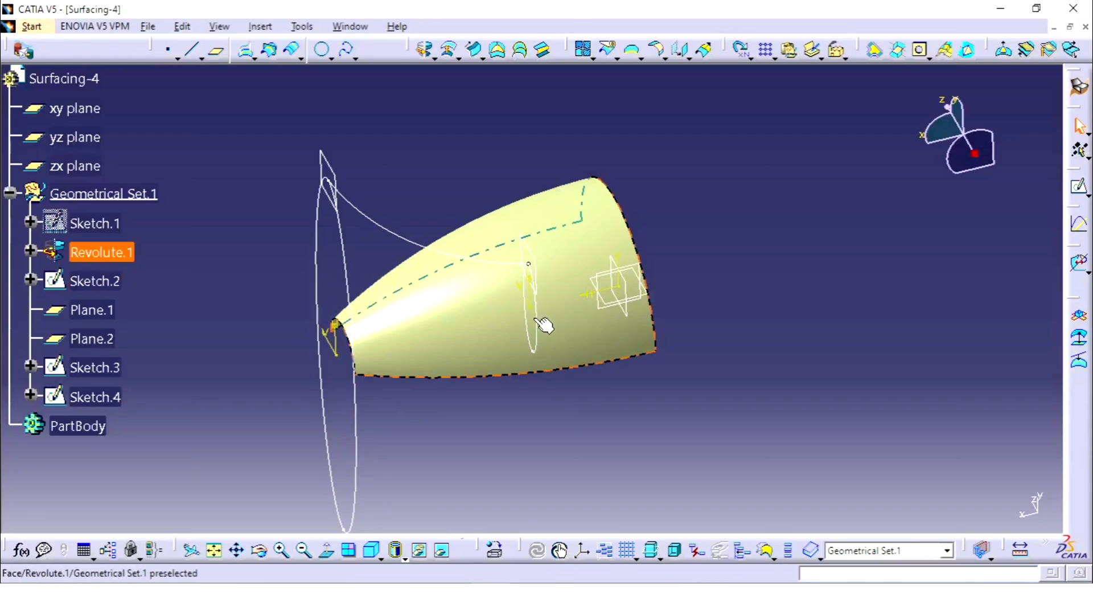
mouse_move(729, 233)
middle_down()
mouse_move(764, 200)
mouse_move(735, 244)
middle_up()
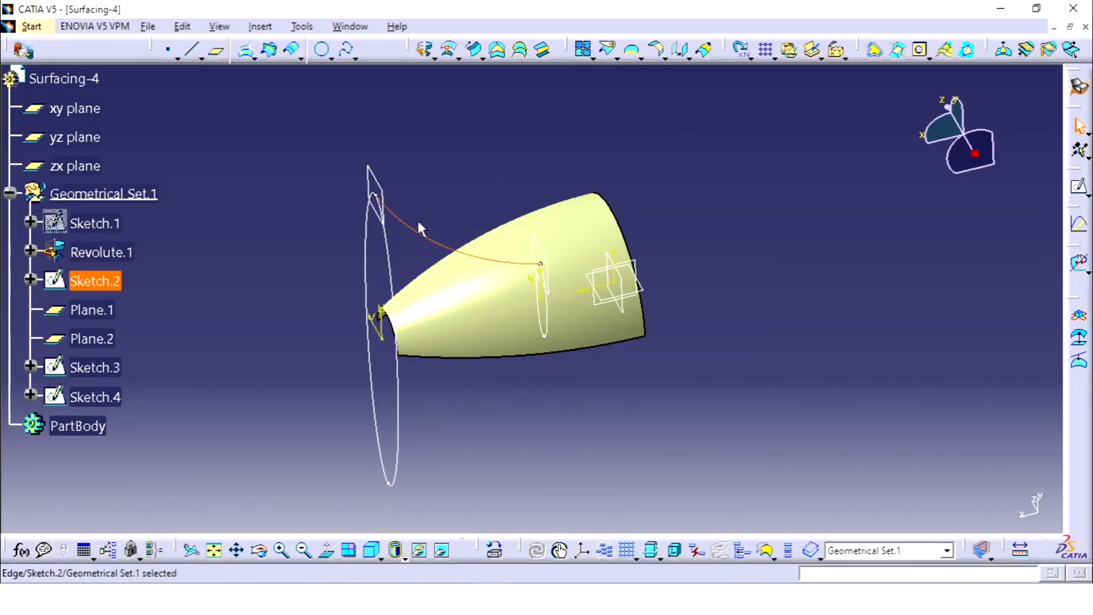
click(686, 57)
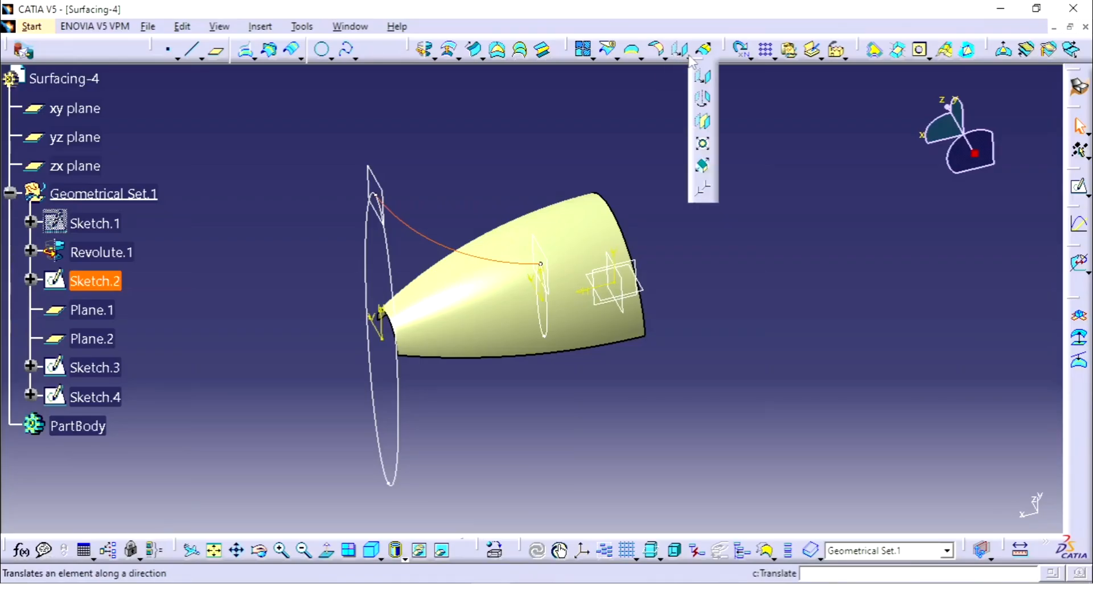
click(702, 123)
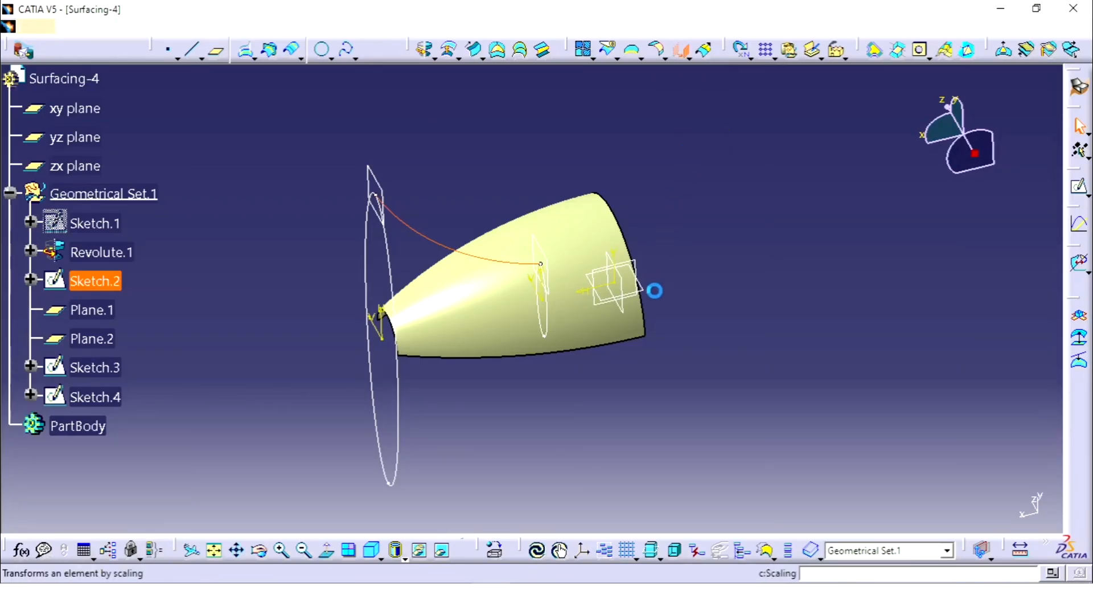
click(655, 300)
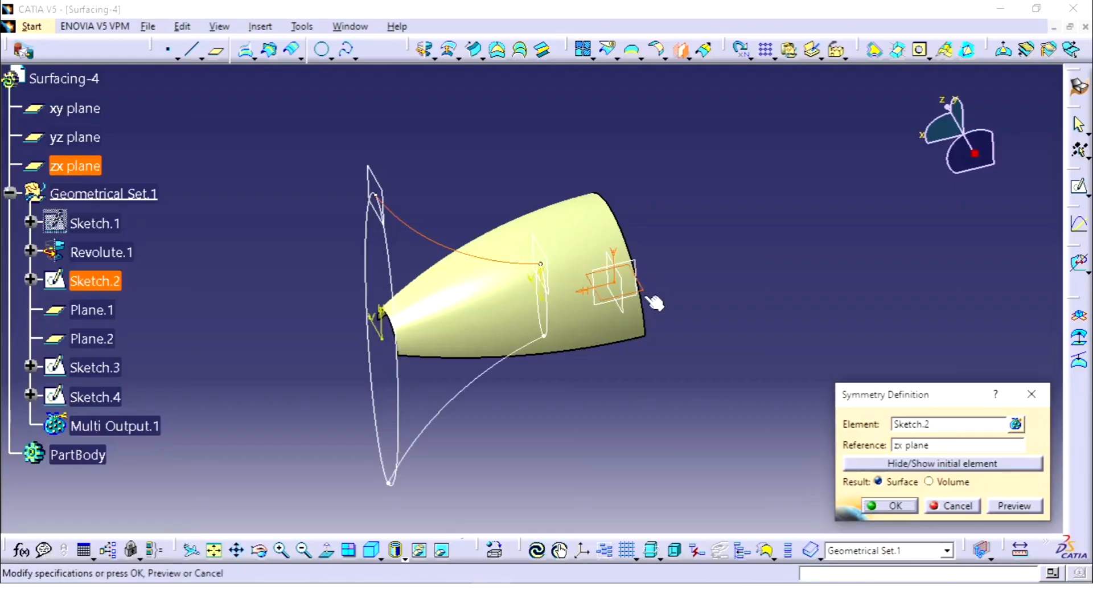
click(908, 511)
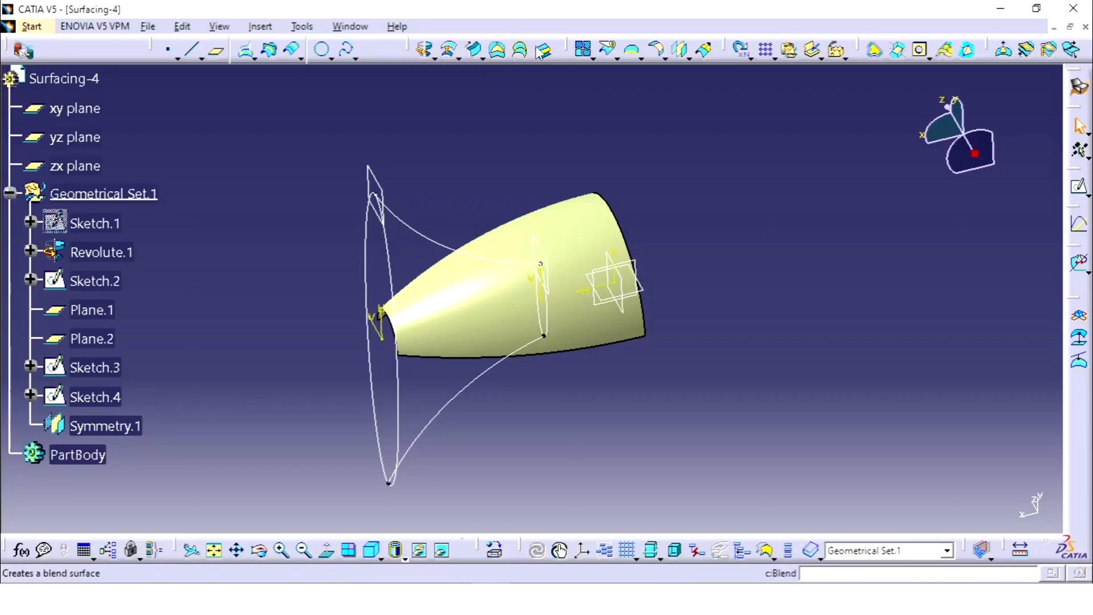
Step: Create a multi-sections surface with Sketch.3 and Sketch.4 as sections and Sketch.2 and Symmetry.1 as guides
click(522, 51)
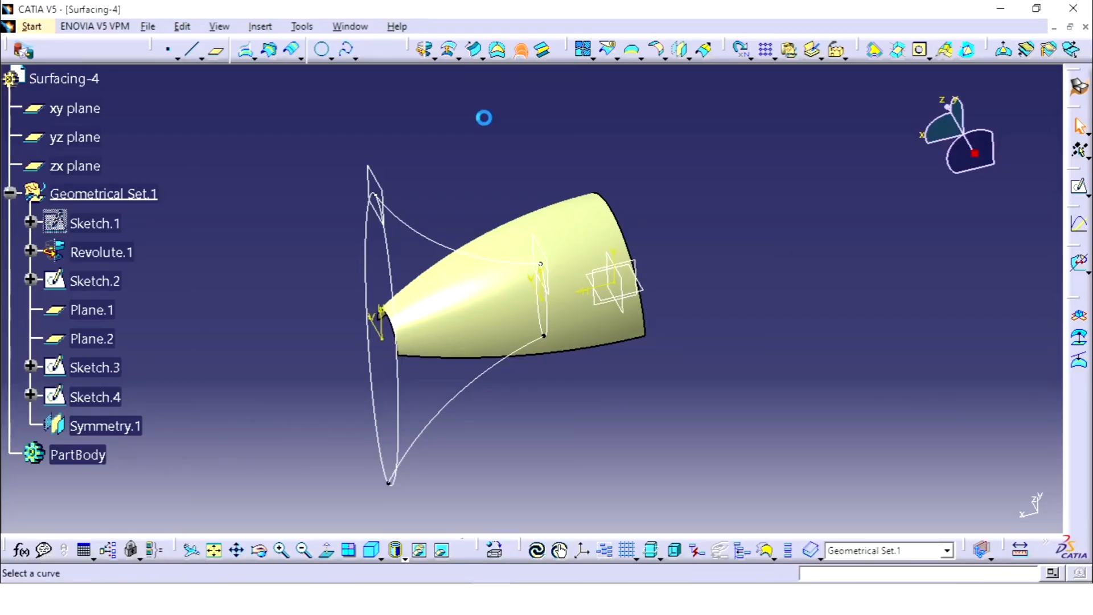
click(381, 246)
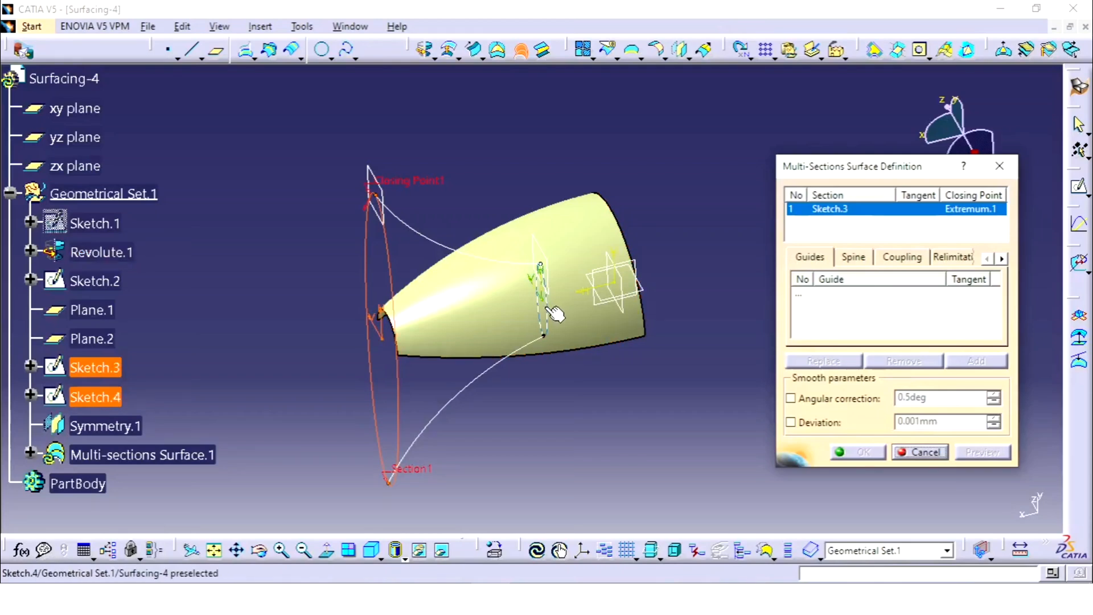
click(635, 308)
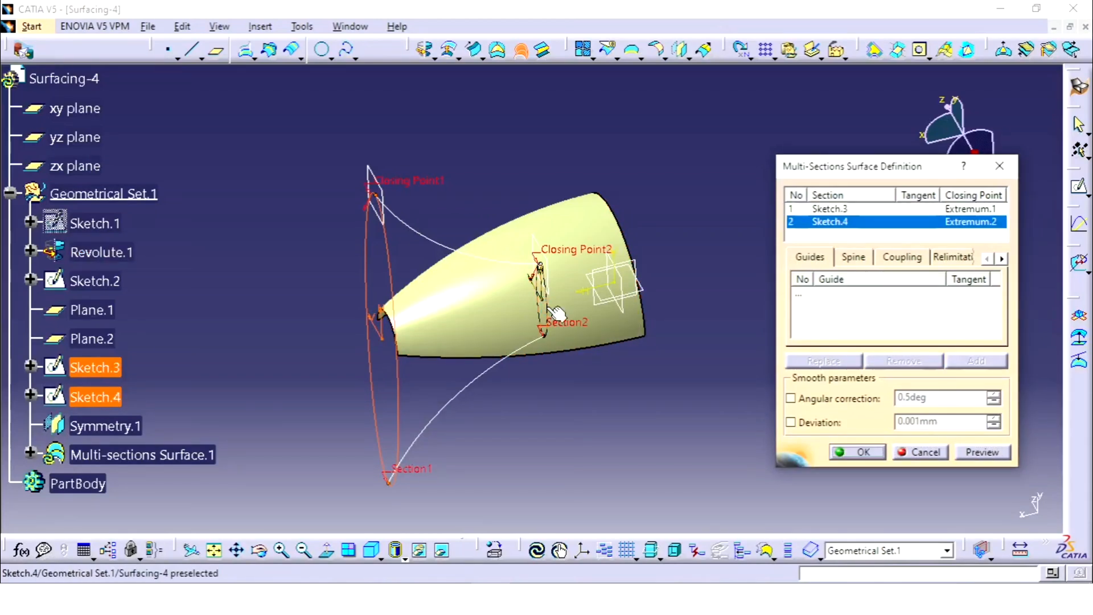
click(820, 310)
click(433, 239)
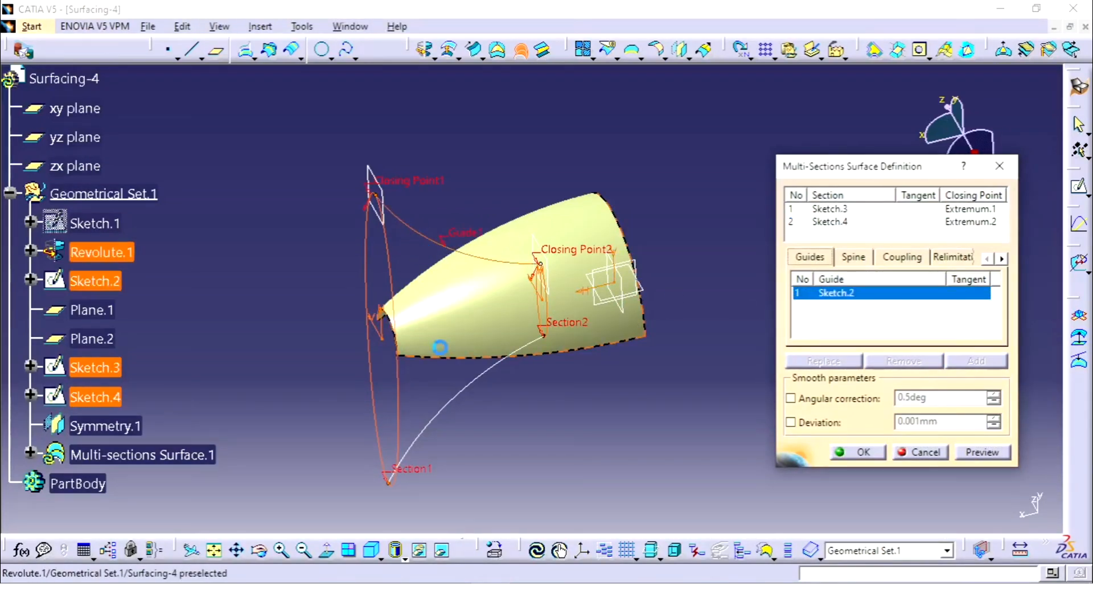
click(458, 397)
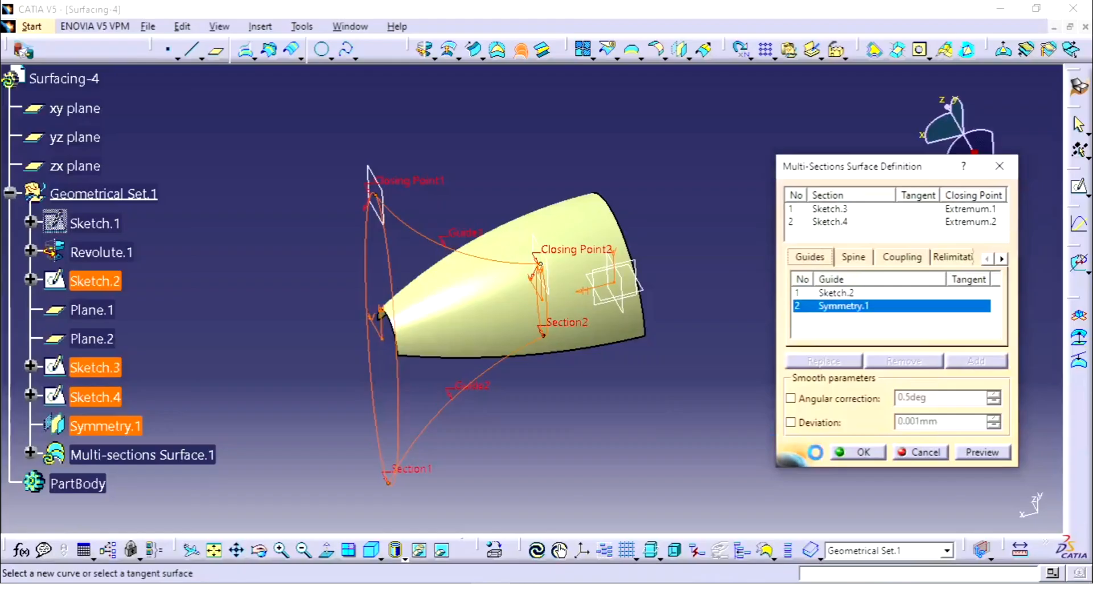
click(853, 454)
middle_drag(726, 304, 538, 214)
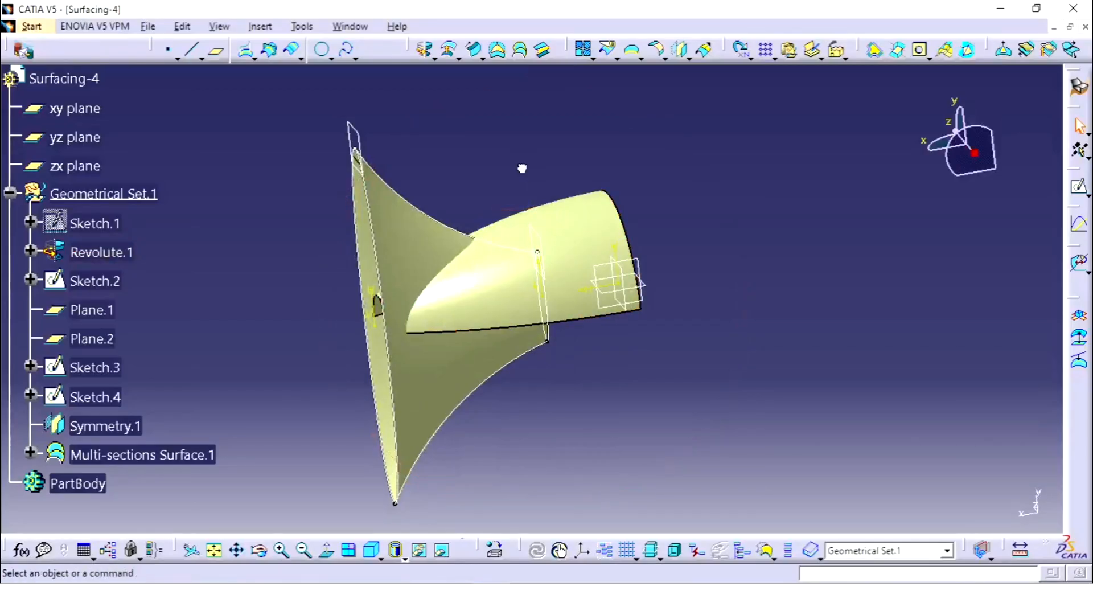
middle_drag(524, 169, 531, 222)
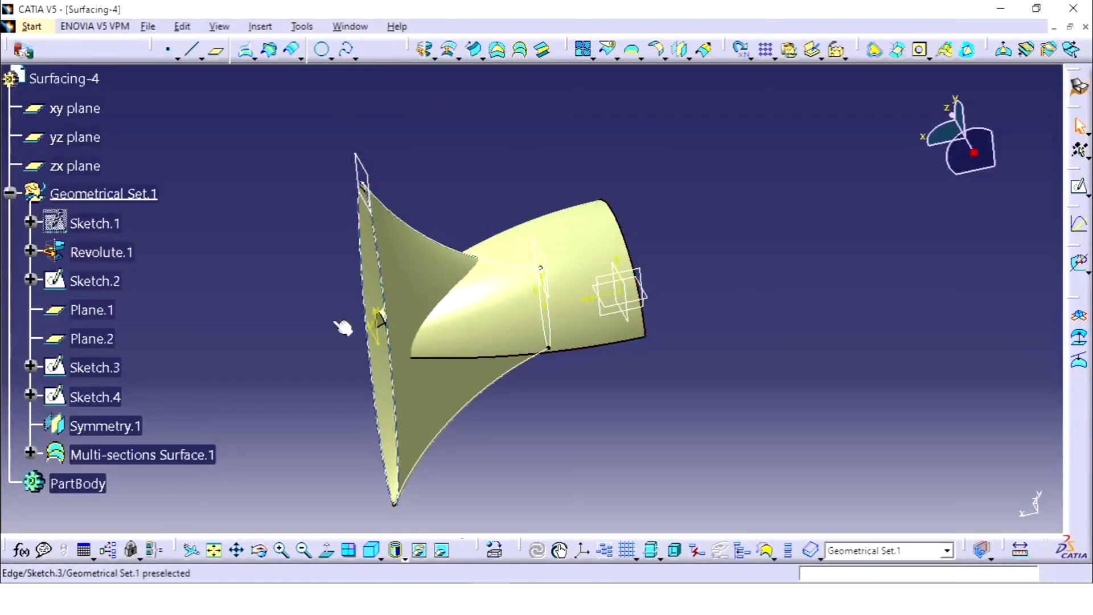
Step: Hide Sketch.2, Plane.1, Plane.2, Sketch.3, Sketch.4 and the mirrored guide curve Symmetry.1
click(98, 282)
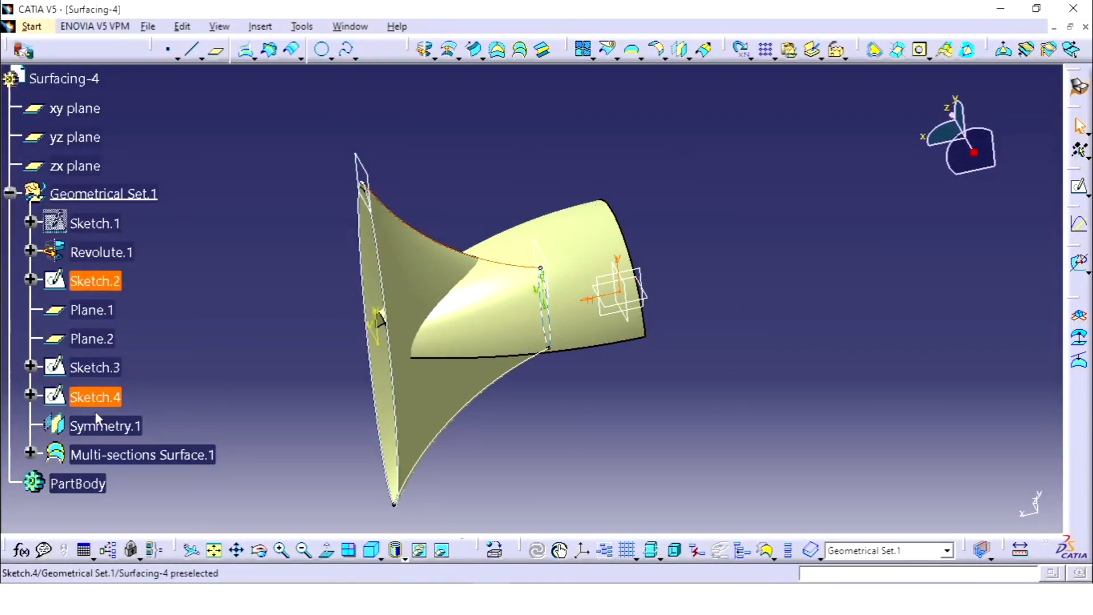
shift+click(102, 398)
right_click(105, 398)
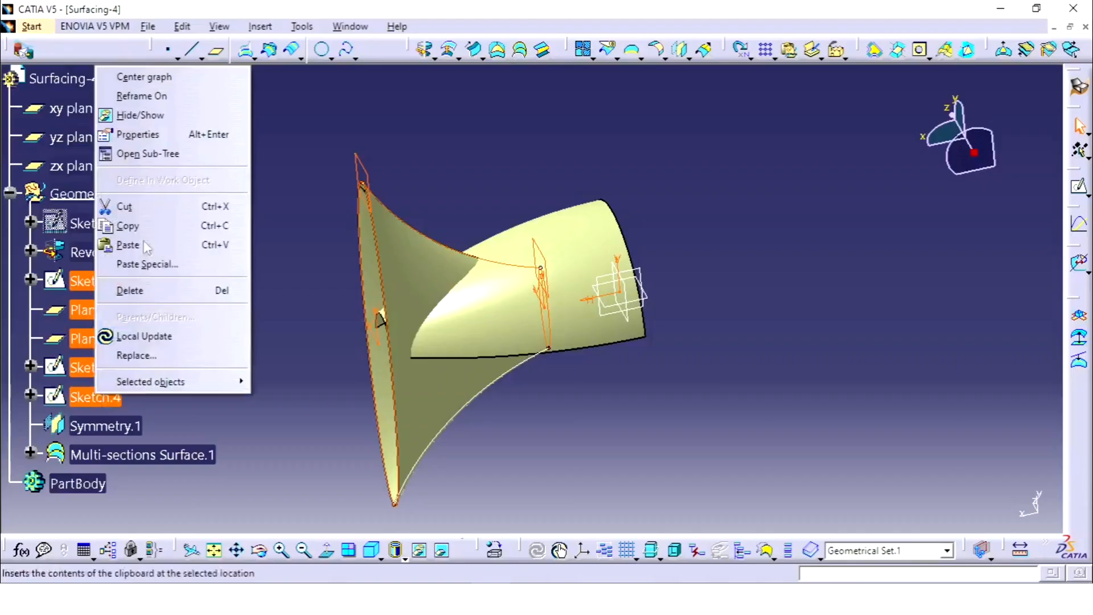
click(155, 113)
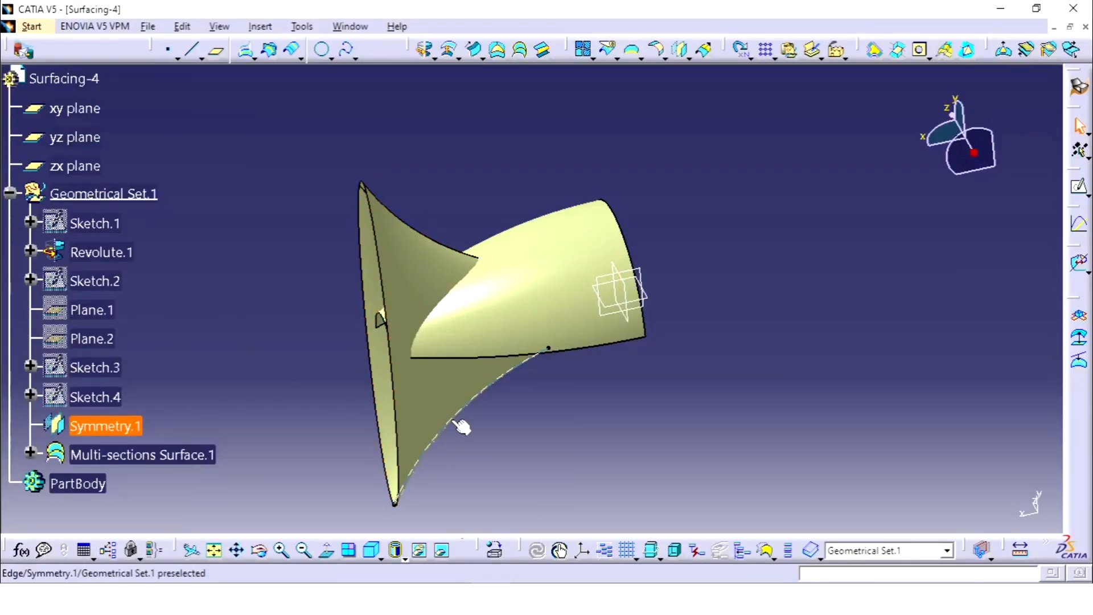
click(456, 427)
right_click(134, 425)
click(165, 142)
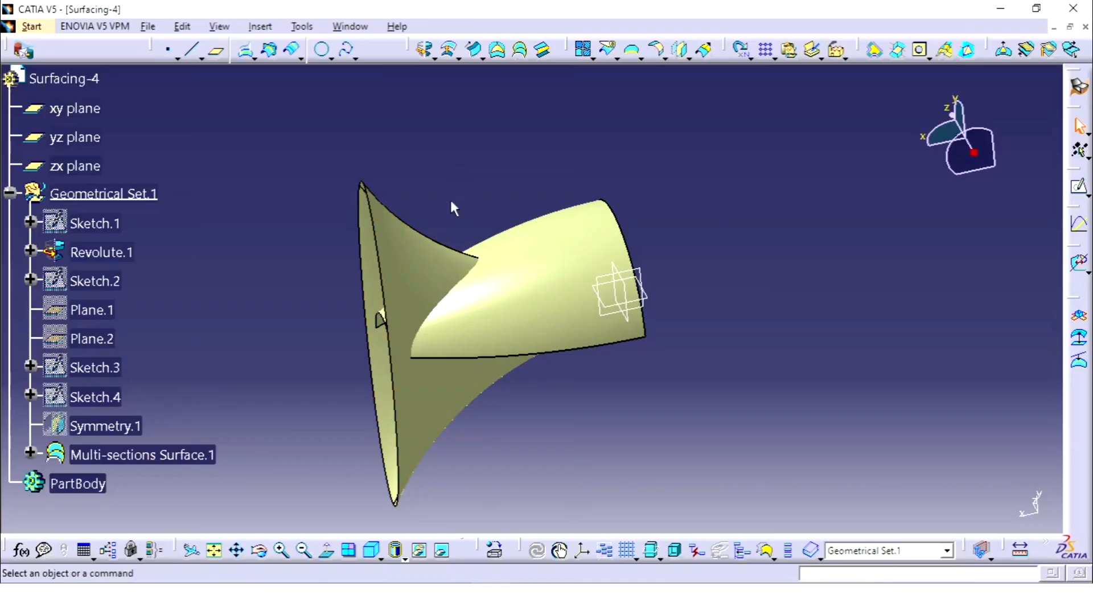
Step: Split Multi-sections Surface.1 with the zx plane, keeping the upper half on the positive y side
middle_drag(452, 207, 485, 196)
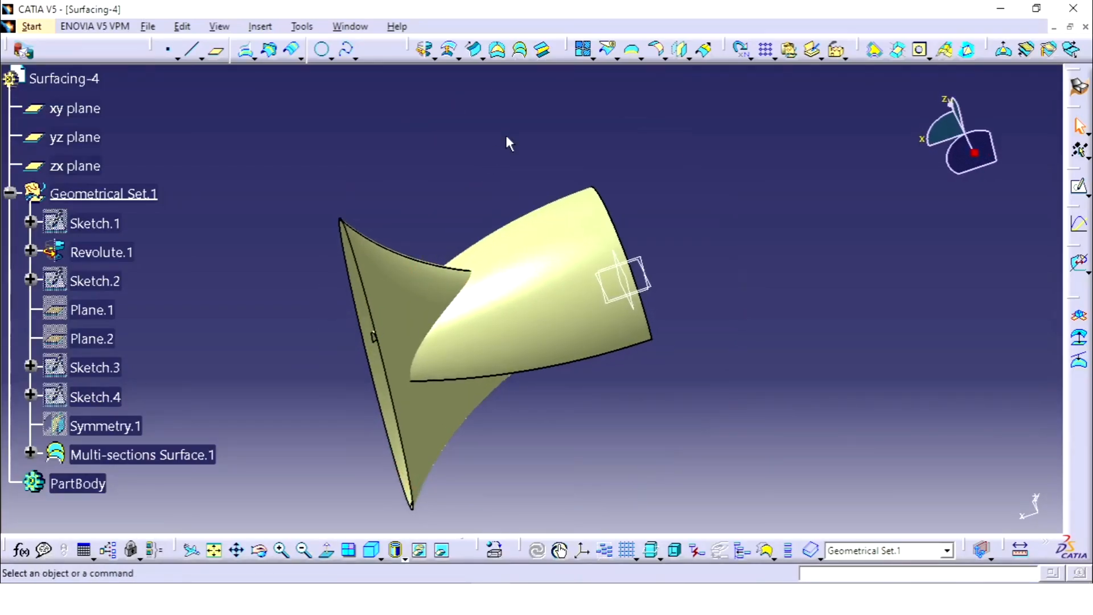
middle_drag(373, 432, 584, 154)
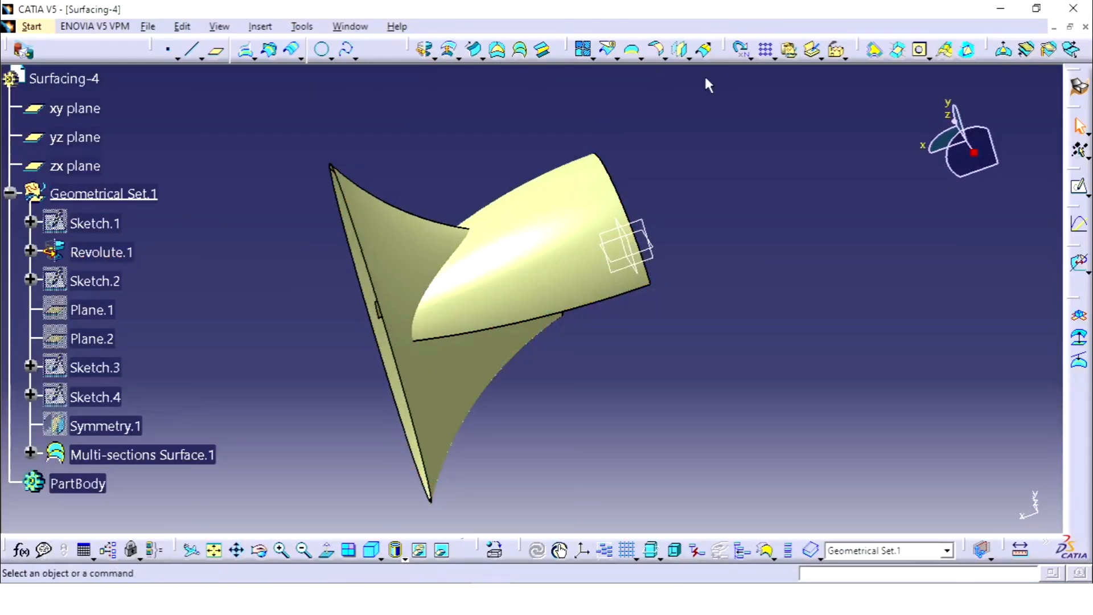
click(607, 50)
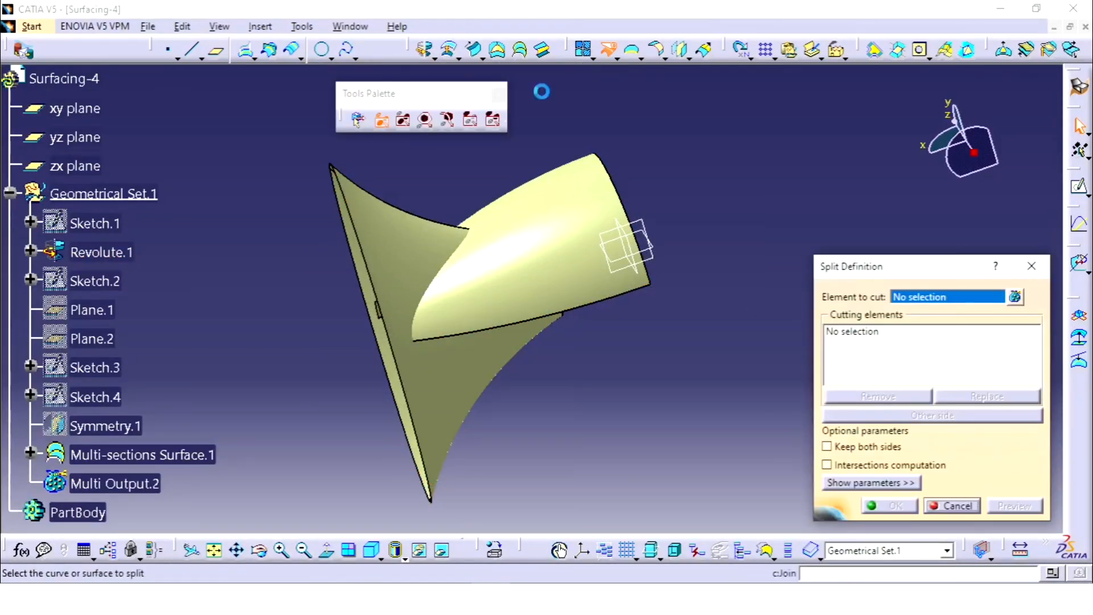
click(415, 240)
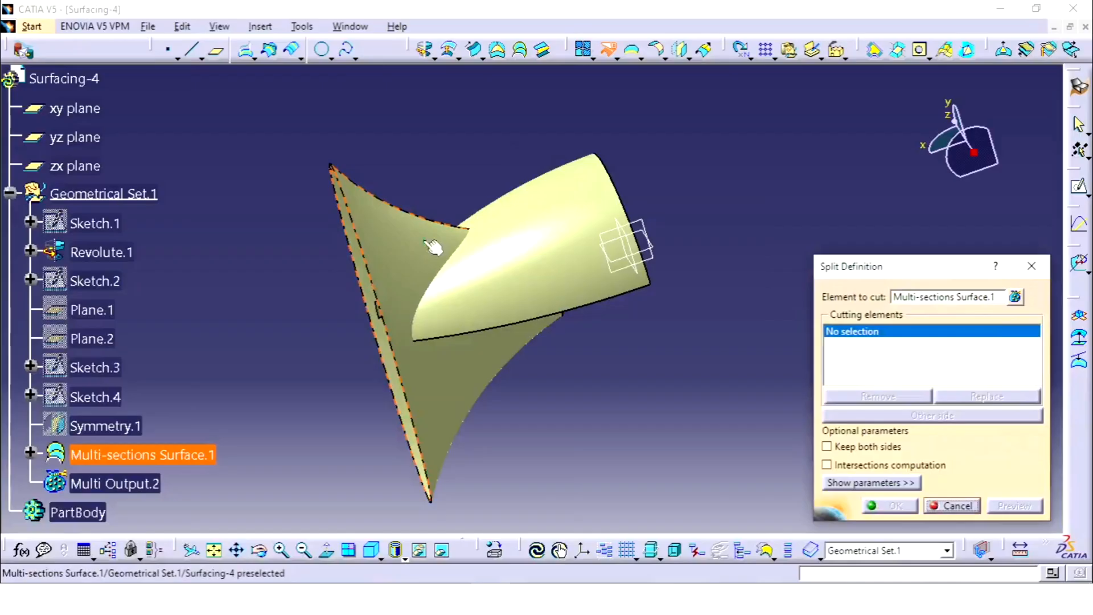
click(648, 254)
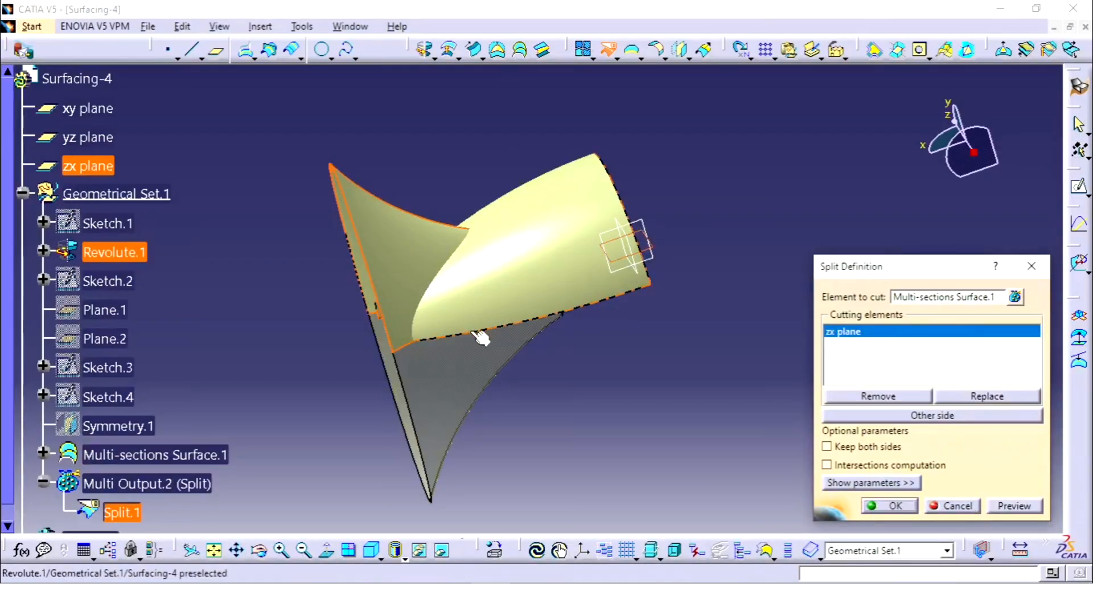
middle_drag(481, 339, 433, 256)
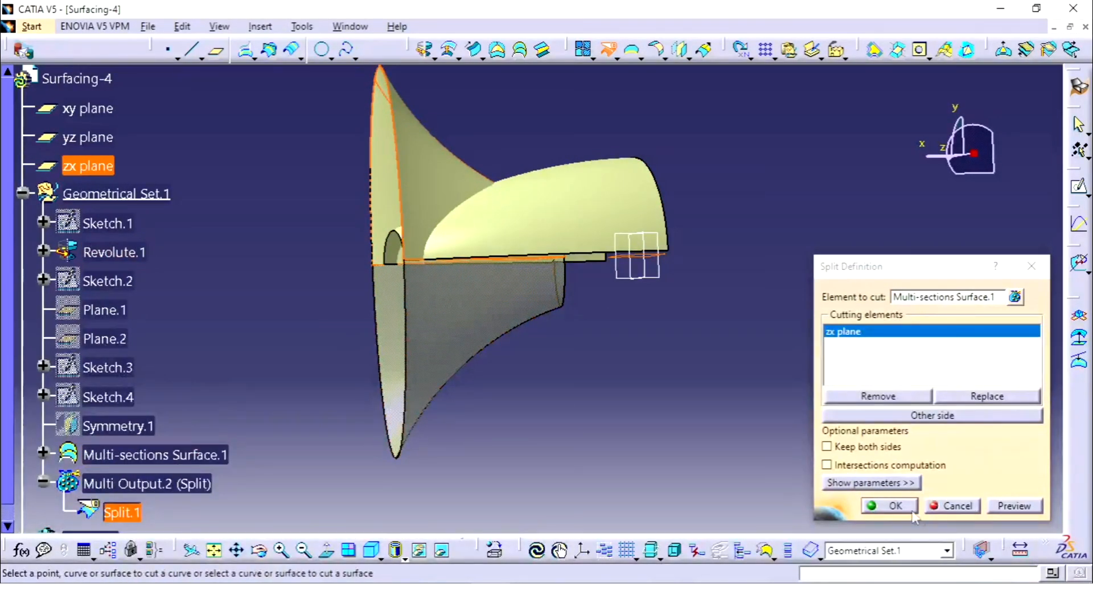
click(895, 505)
Step: Set up a BiTangent fillet with Split.1 and Revolute.1 as trimmed supports, and reverse the Split.1 direction arrow to point outward
middle_drag(782, 203, 600, 213)
middle_drag(535, 225, 605, 158)
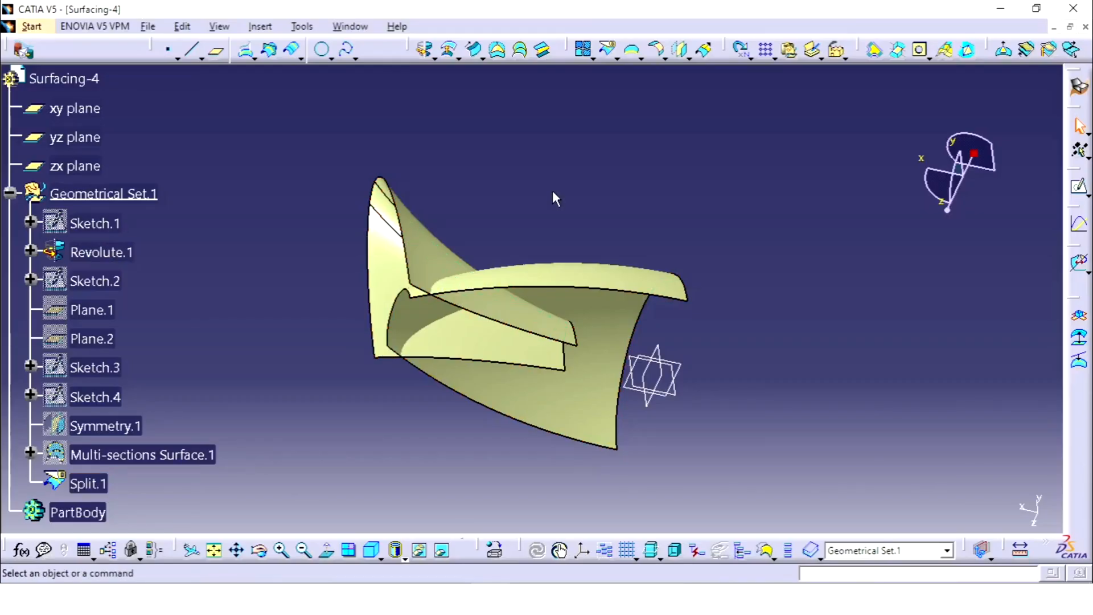
middle_drag(555, 199, 695, 232)
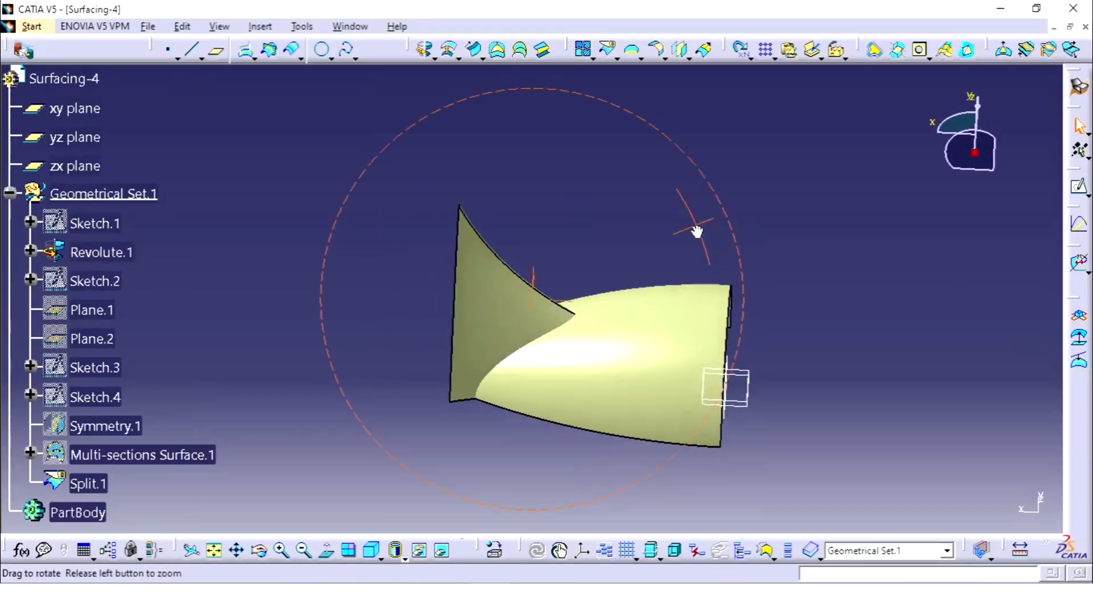
click(656, 50)
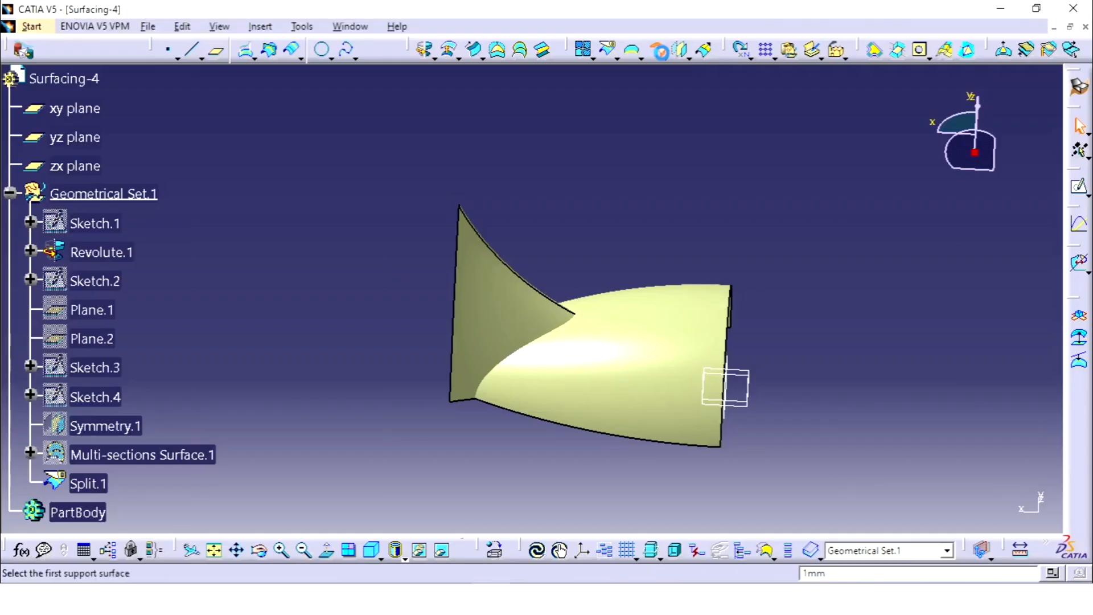
click(520, 301)
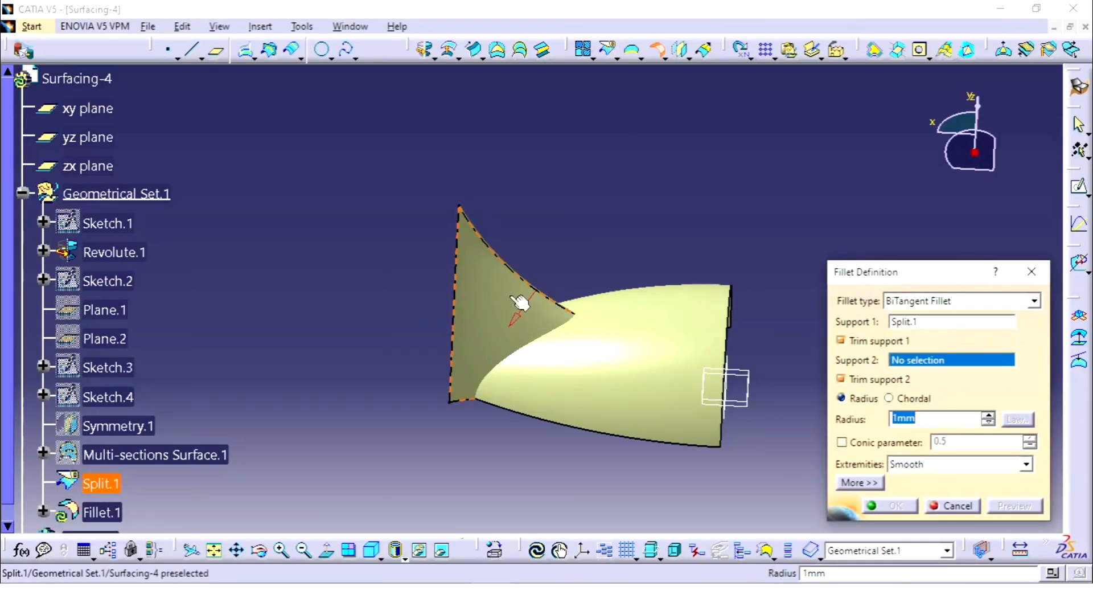
click(661, 346)
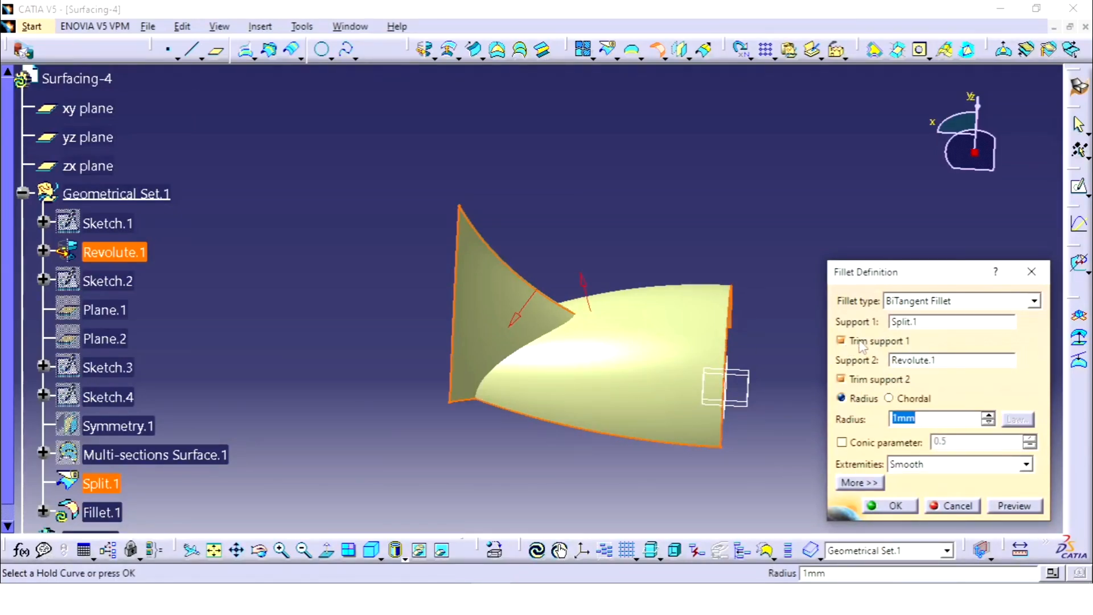
middle_drag(603, 348, 627, 336)
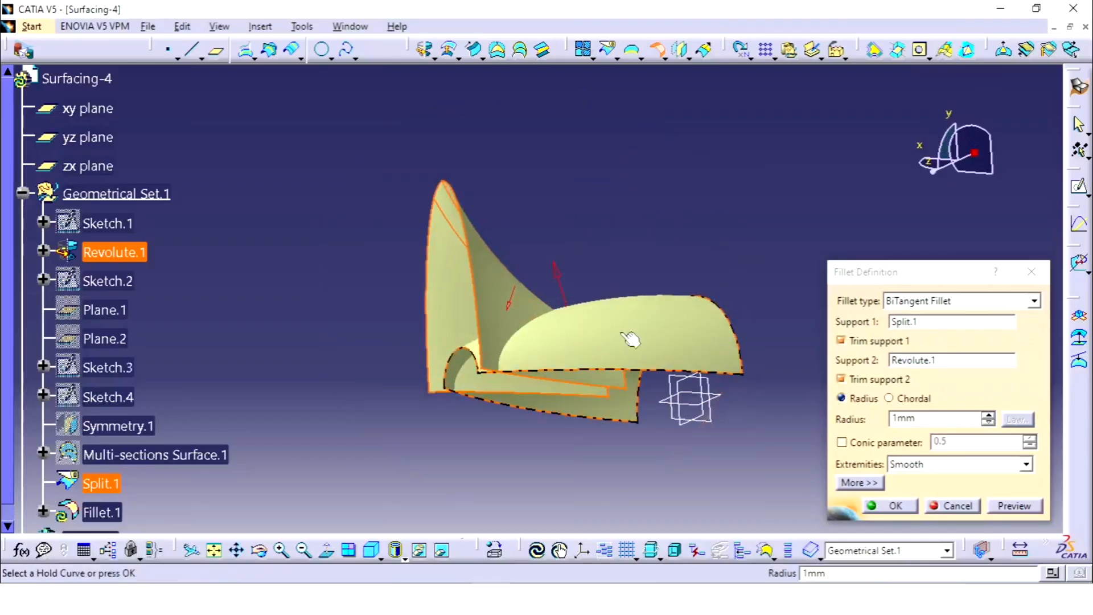
click(511, 297)
middle_drag(609, 291, 548, 267)
middle_drag(655, 255, 563, 266)
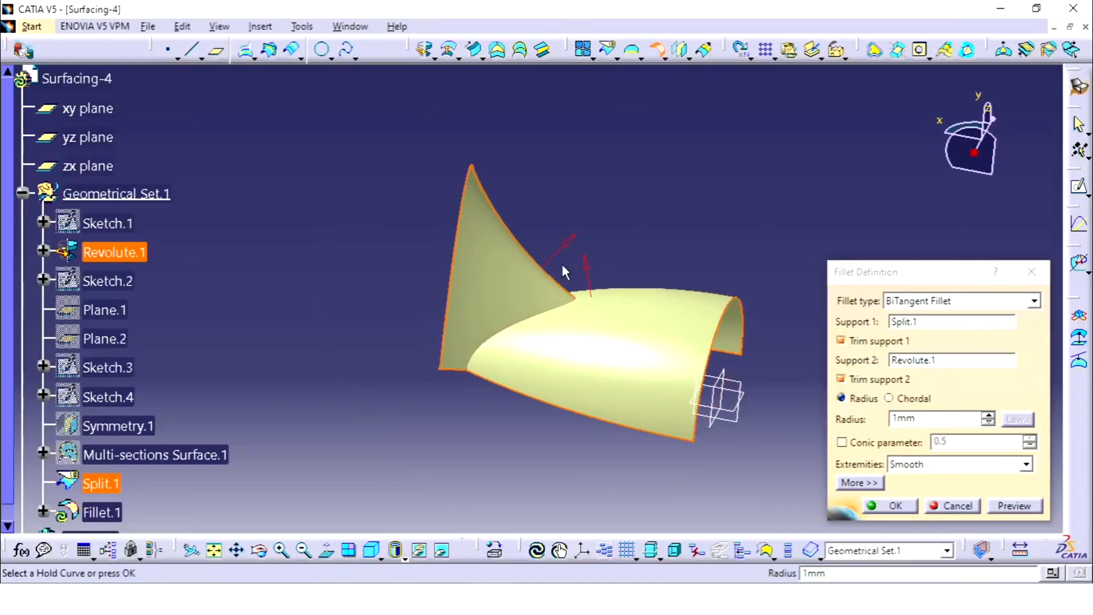
Step: Set the fillet radius to 10 mm, preview it and create the fillet
click(939, 417)
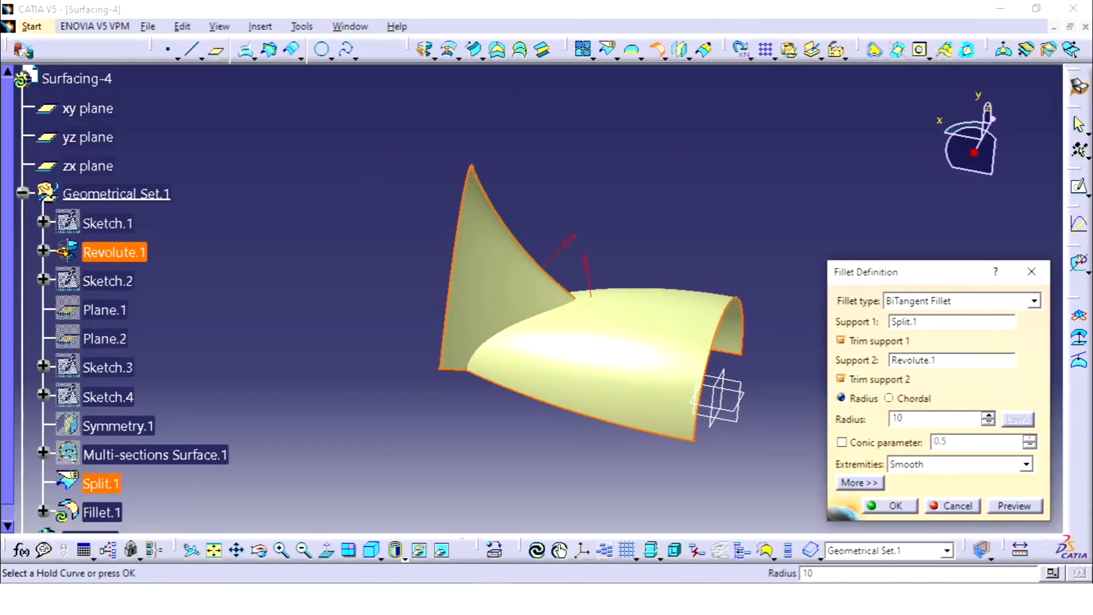
click(1015, 507)
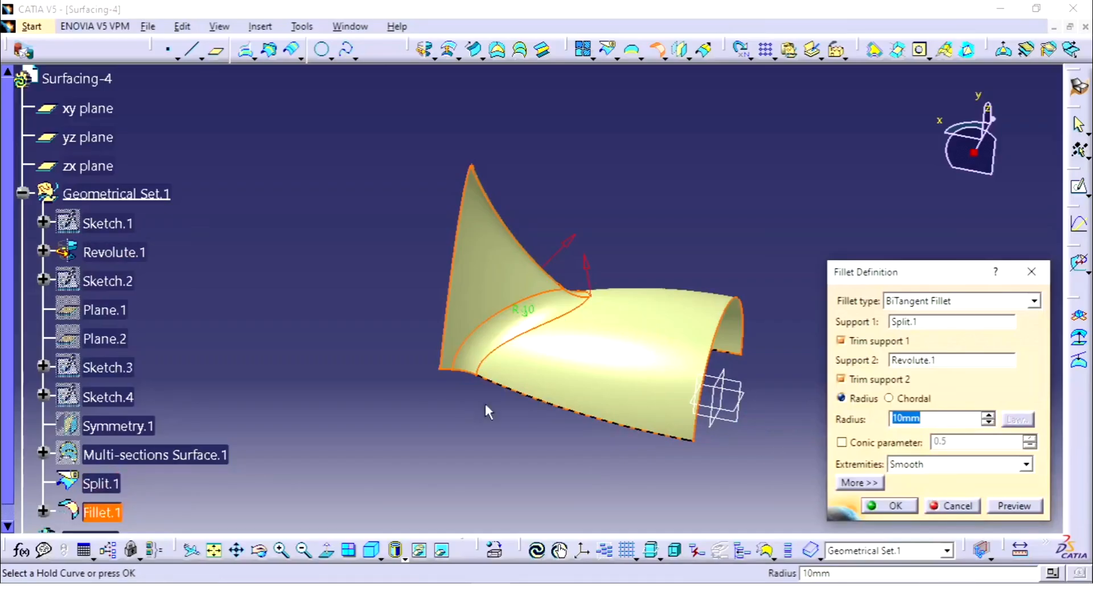
middle_drag(488, 411, 646, 166)
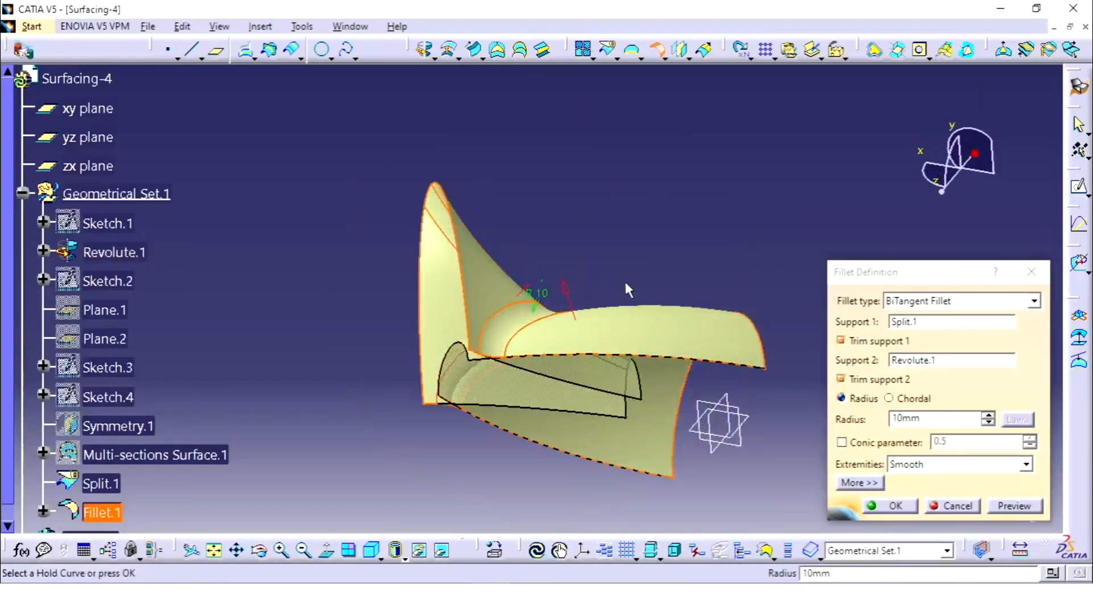
middle_drag(629, 290, 749, 460)
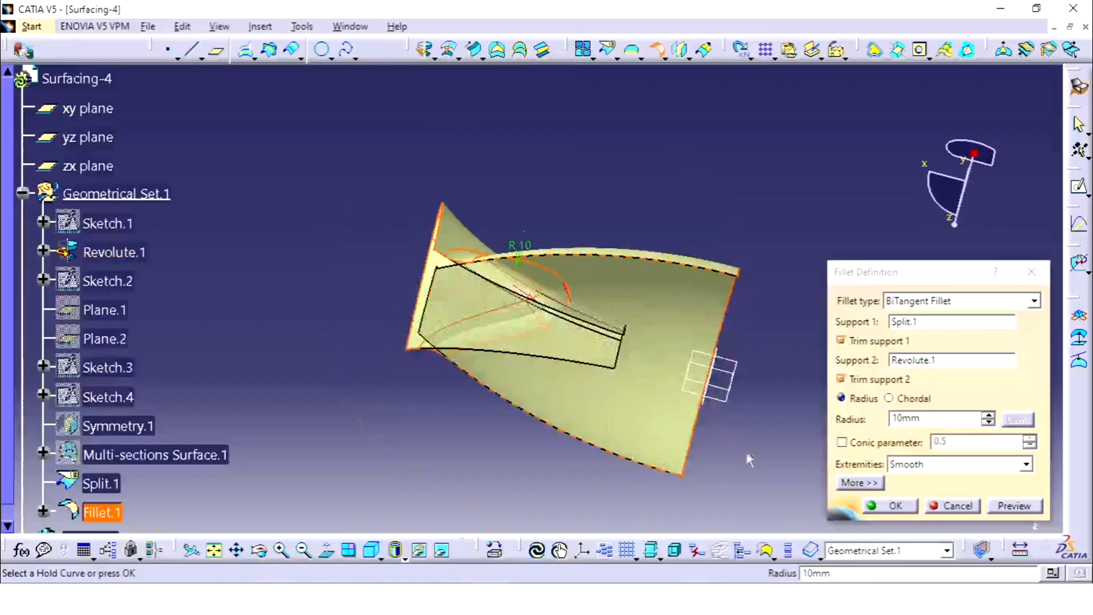
click(897, 505)
Step: Open a new sketch on the xy plane
middle_drag(600, 179, 552, 227)
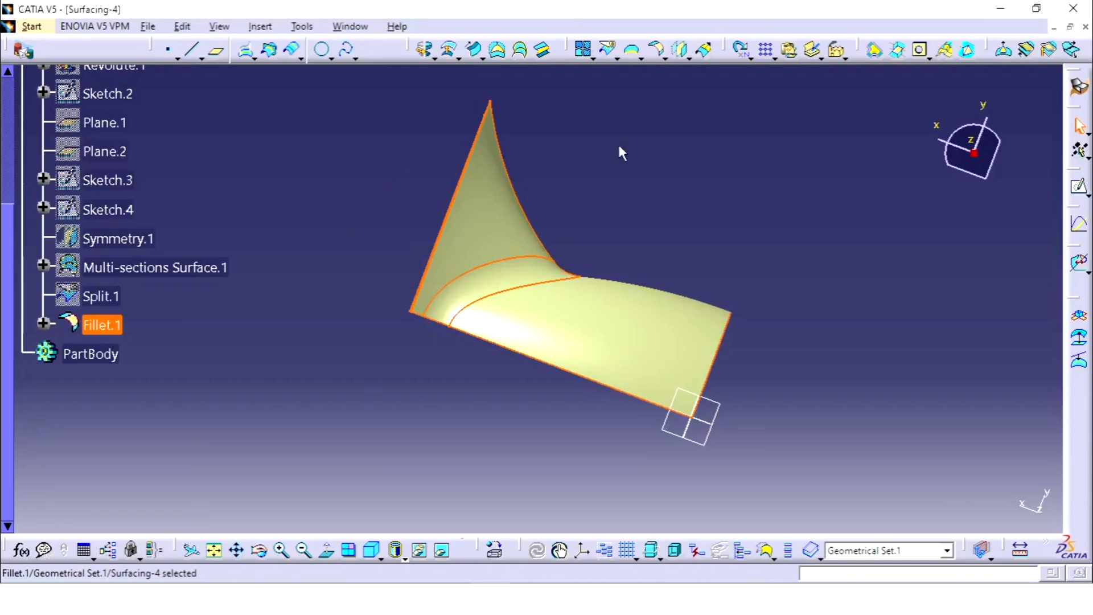
middle_drag(622, 153, 603, 275)
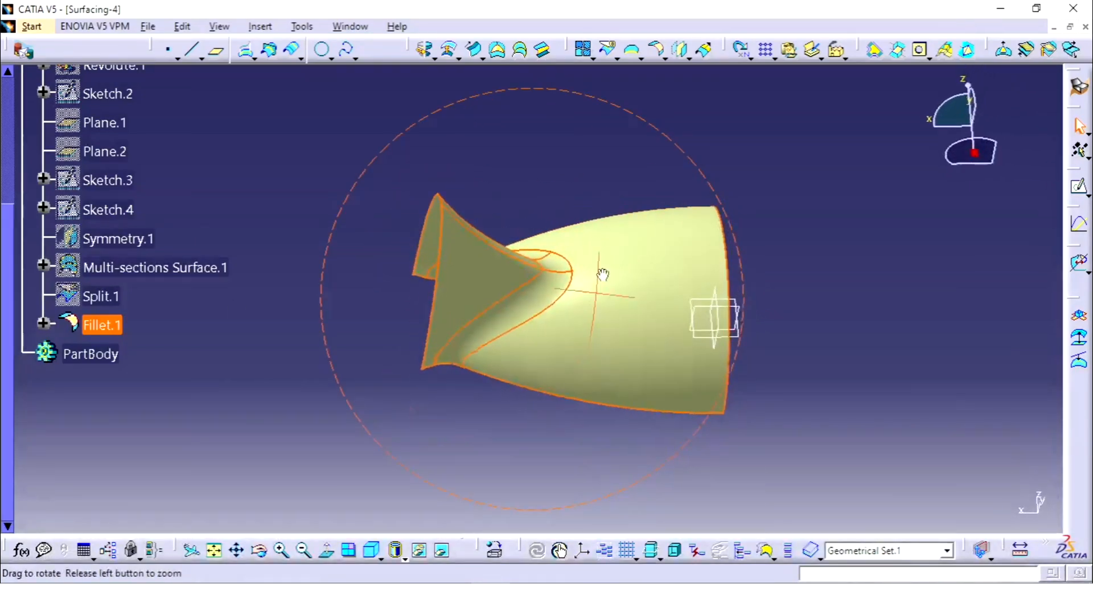
middle_drag(776, 237, 544, 238)
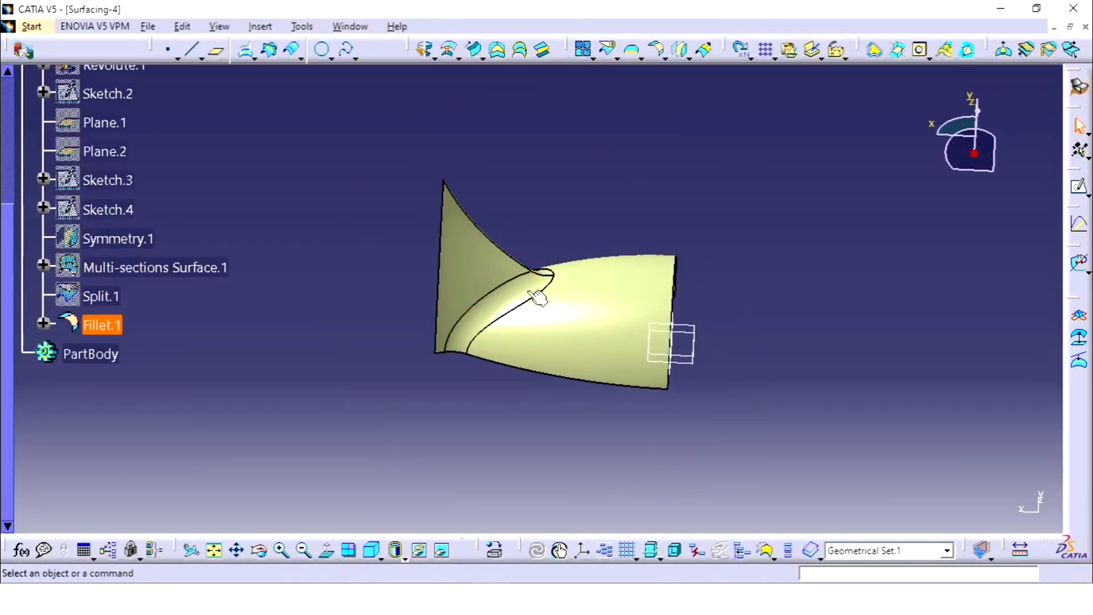
scroll(187, 189, up, 4)
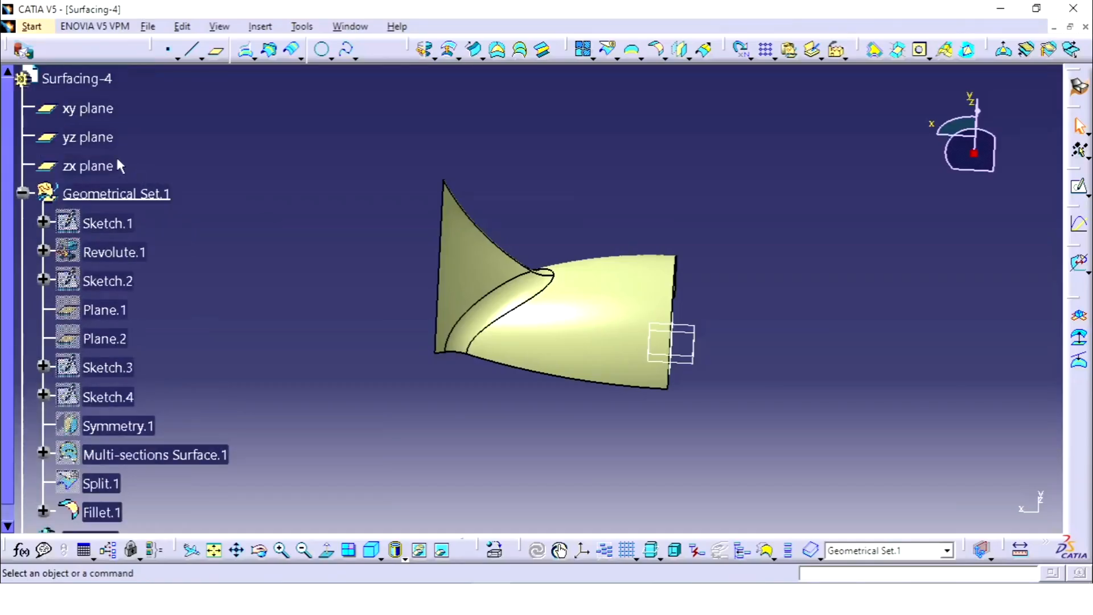
middle_drag(535, 421, 561, 356)
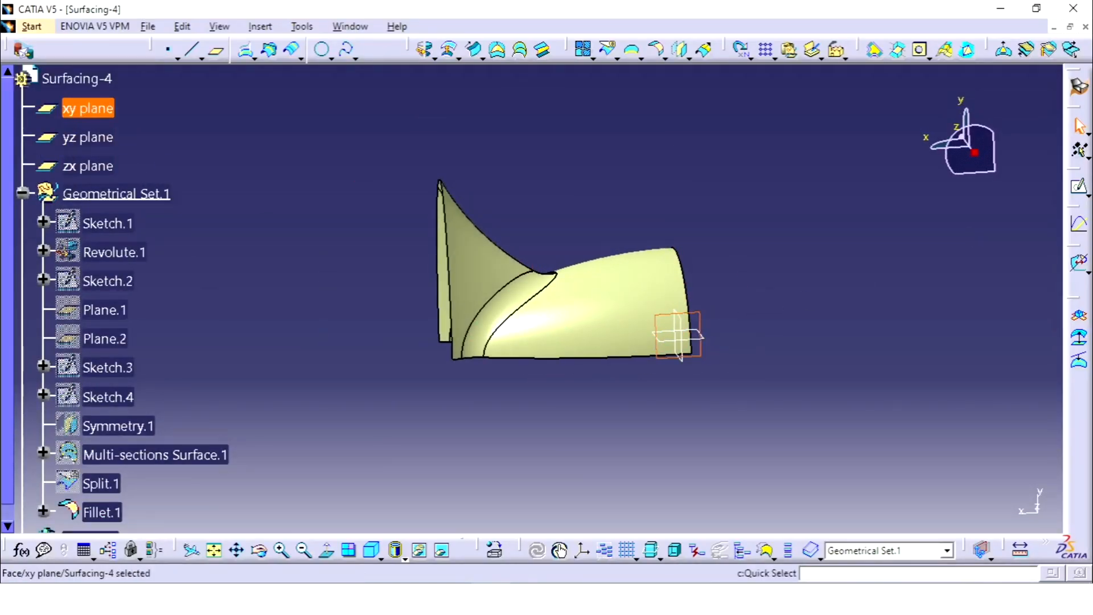
click(1076, 187)
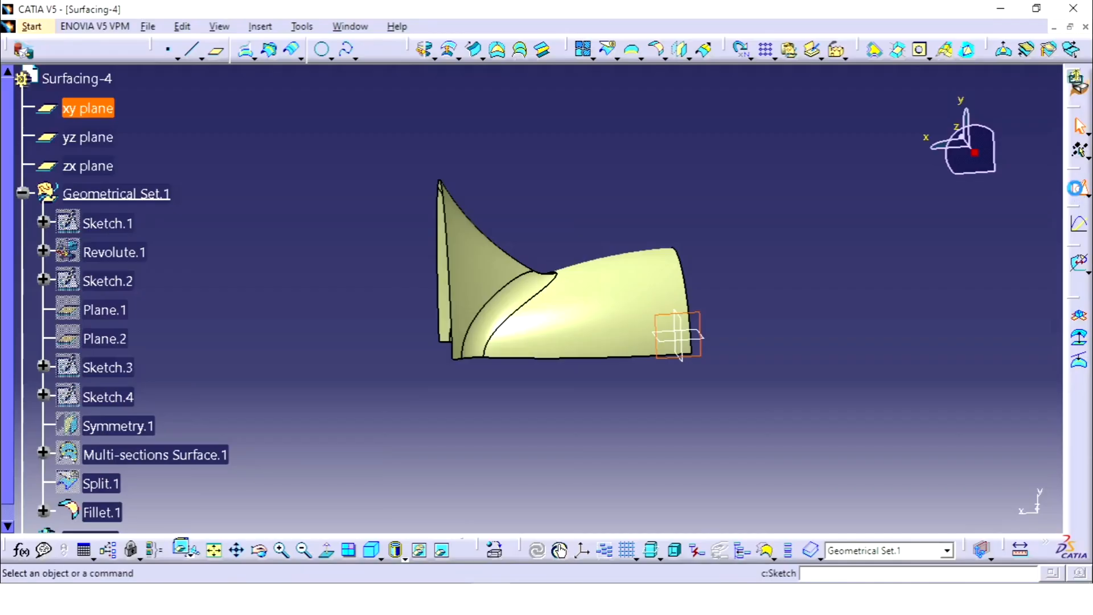
key(alt+Tab)
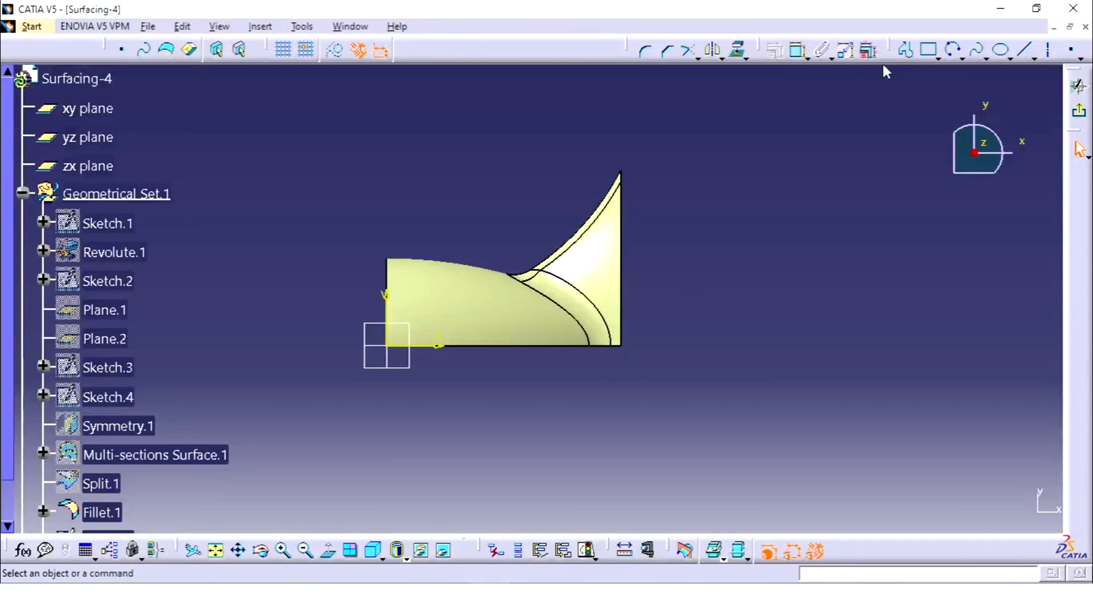
Step: Sketch a three-point arc of about 77 mm radius across the flared end, ending on the horizontal axis just beyond the part
click(952, 50)
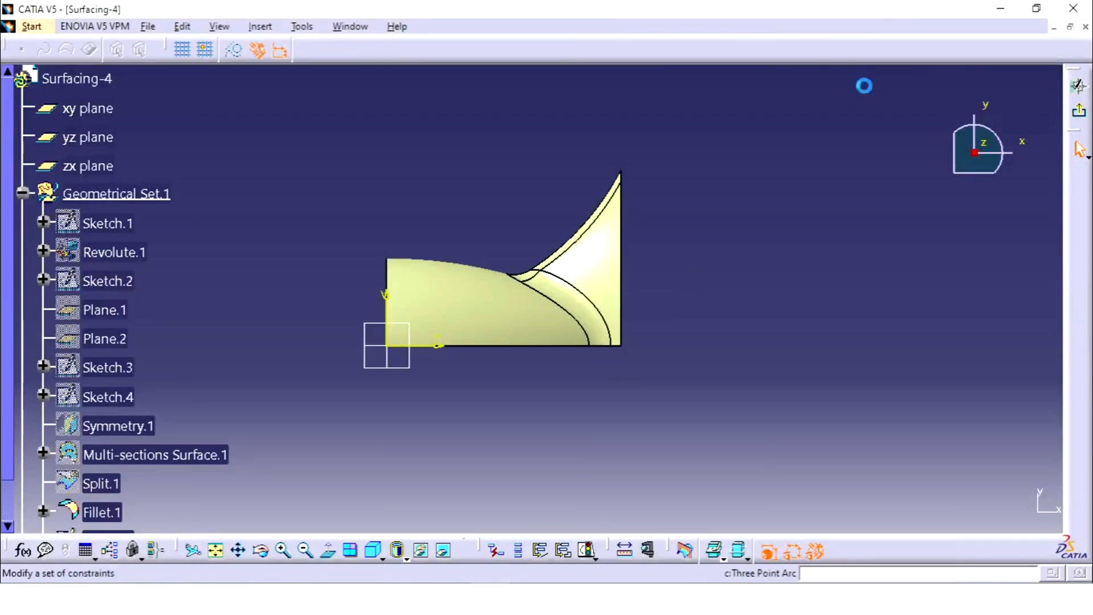
click(573, 159)
click(634, 253)
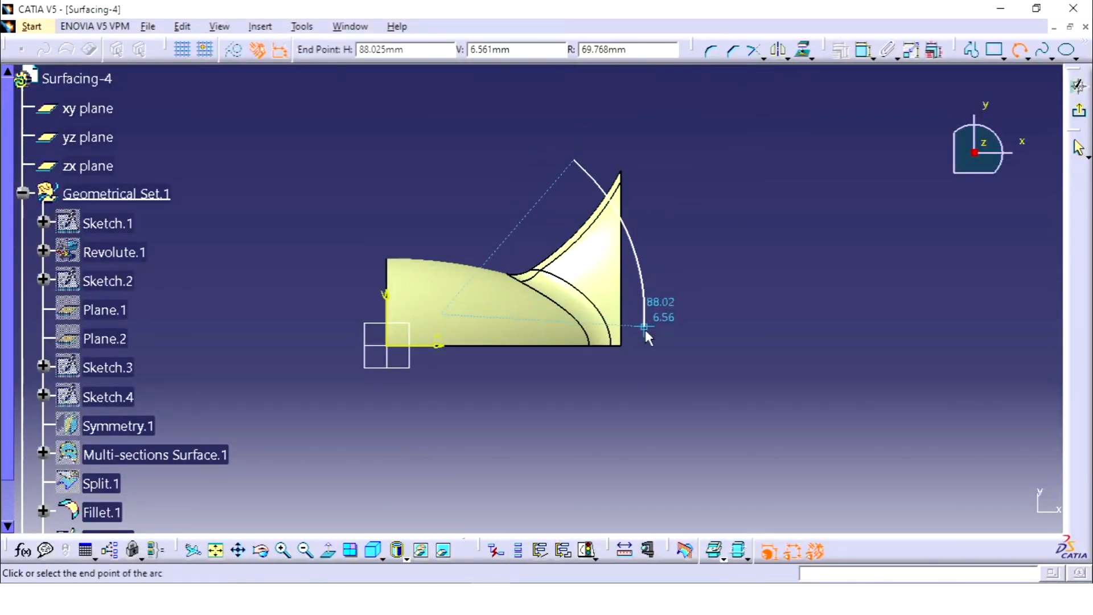
click(647, 344)
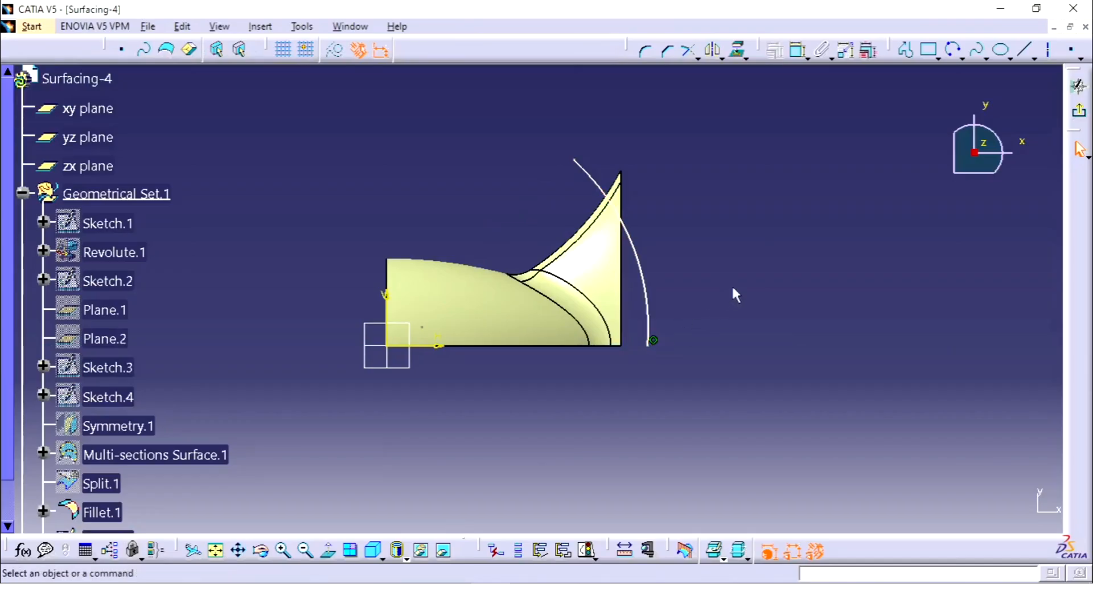
Step: Dimension the arc's radius and set it to 78 mm
click(797, 50)
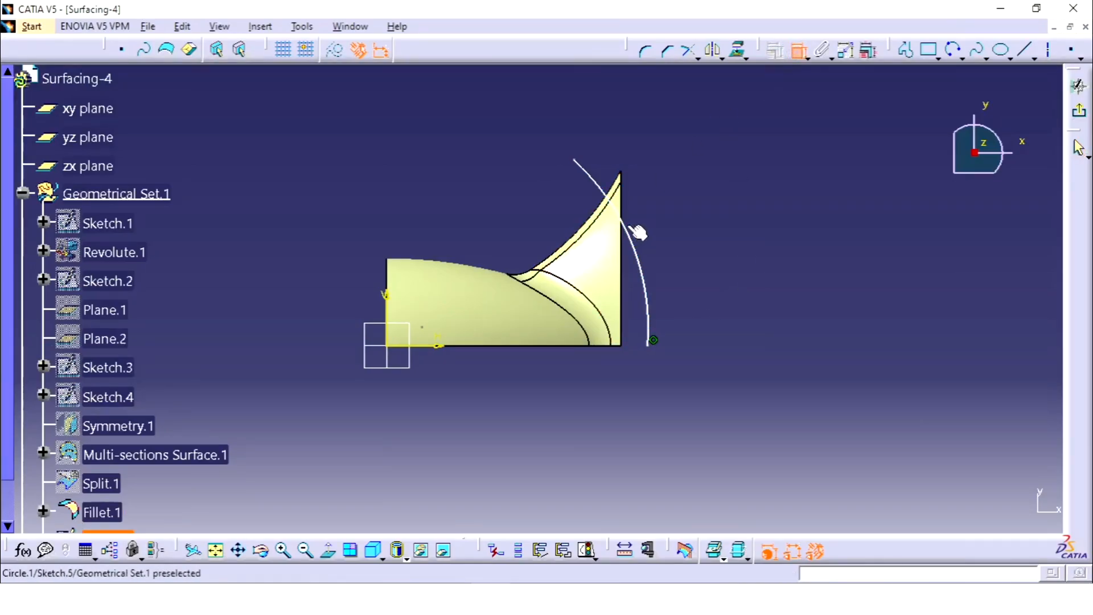
click(632, 232)
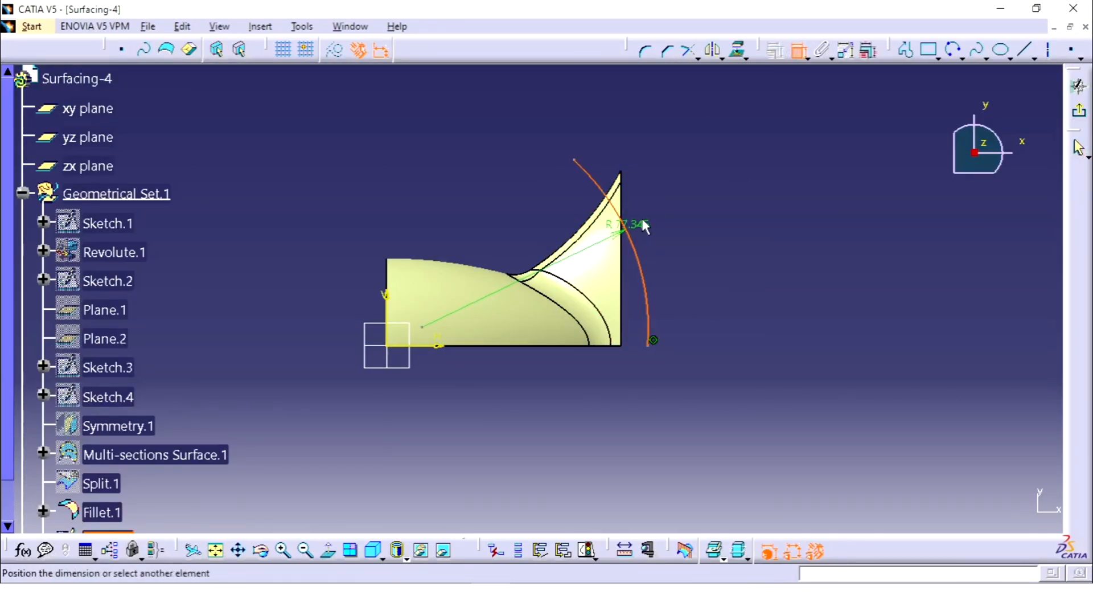
click(646, 212)
double_click(654, 217)
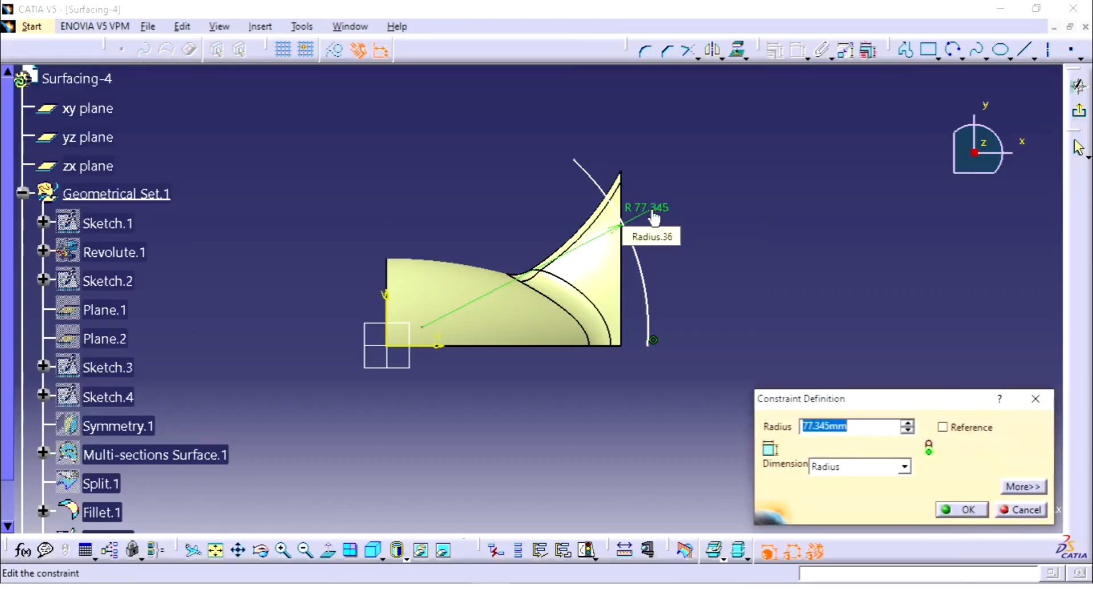
key(Return)
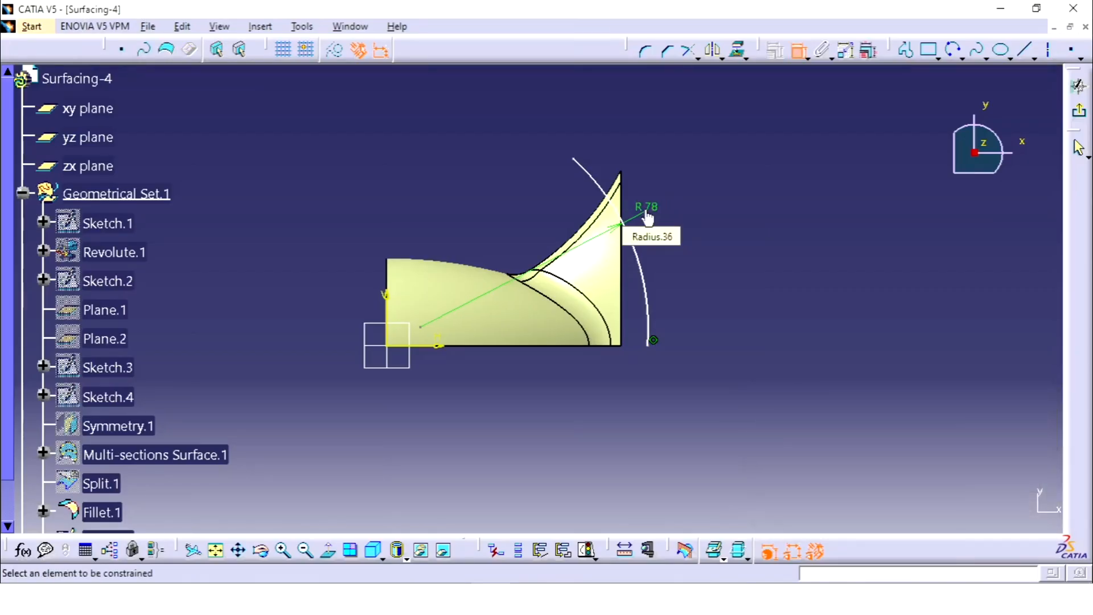
Step: Make the R78 arc's centre coincident with the sketch origin and exit the sketch
click(421, 328)
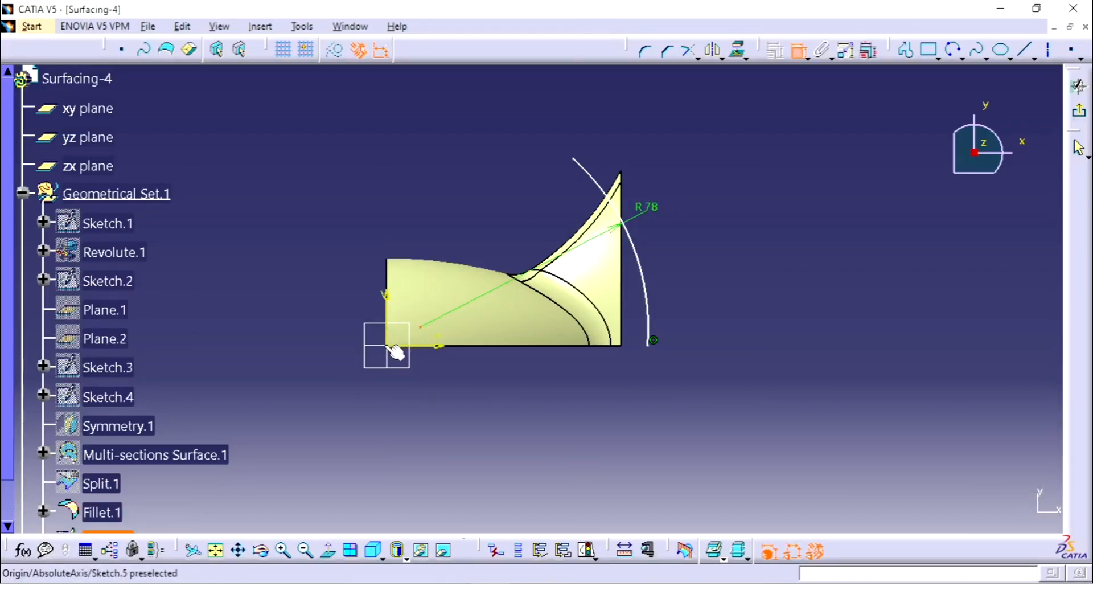
click(394, 353)
right_click(447, 371)
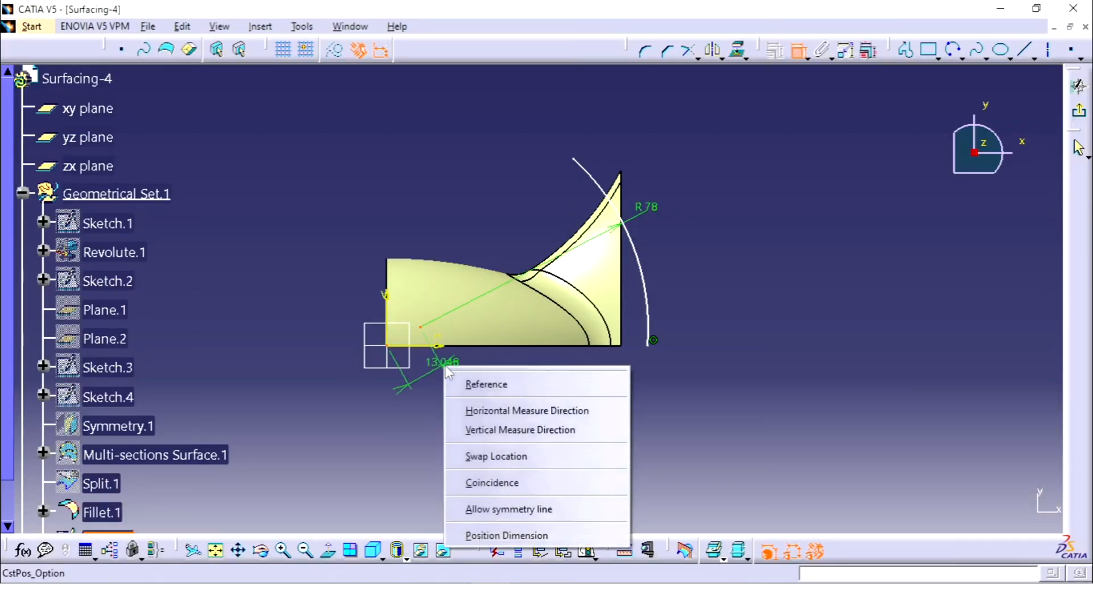
click(493, 484)
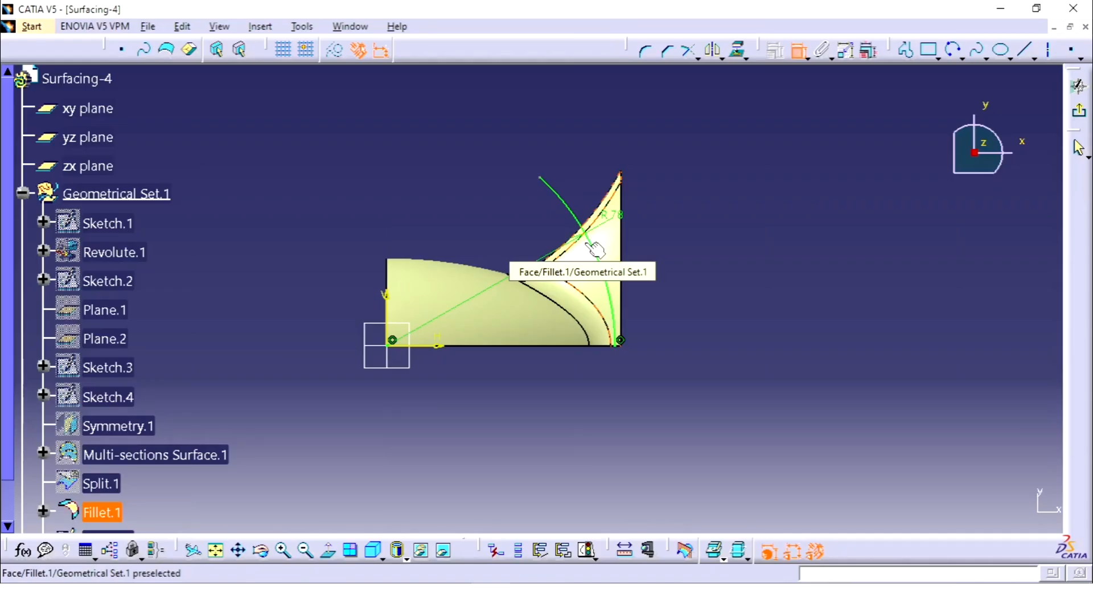
click(798, 51)
click(1084, 111)
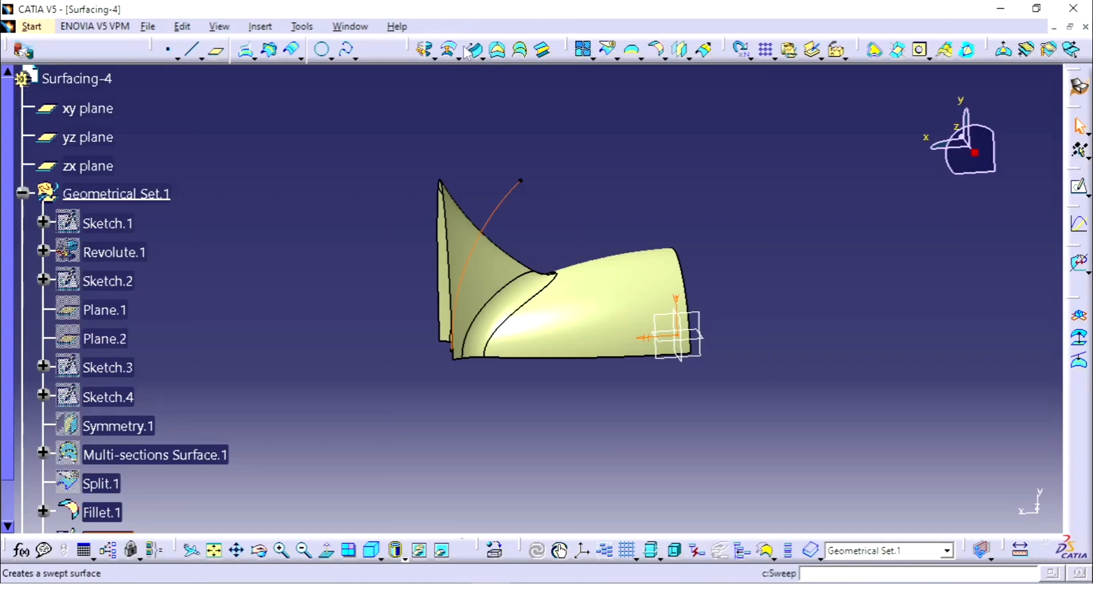
Step: Extrude the R78 arc sketch as a surface normal to the xy plane, 20 mm to each side
click(431, 58)
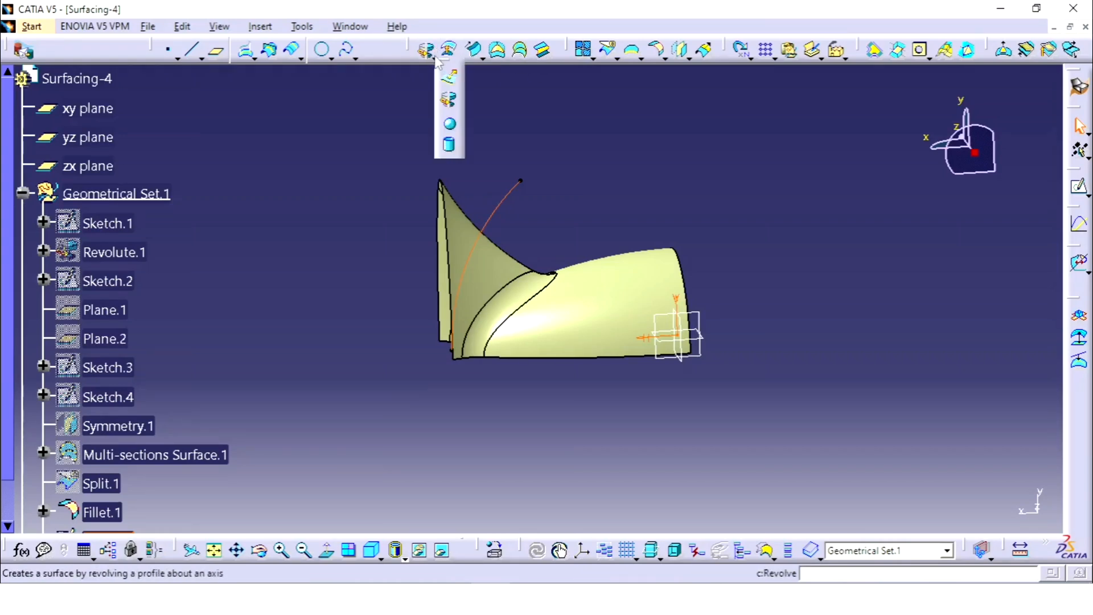
click(452, 78)
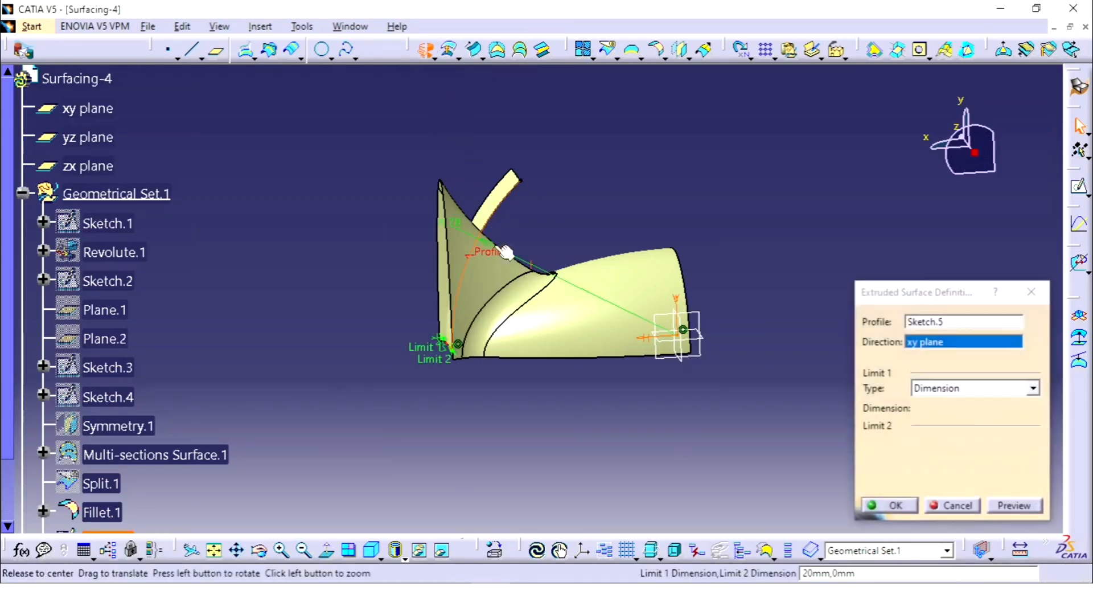
middle_drag(505, 248, 703, 393)
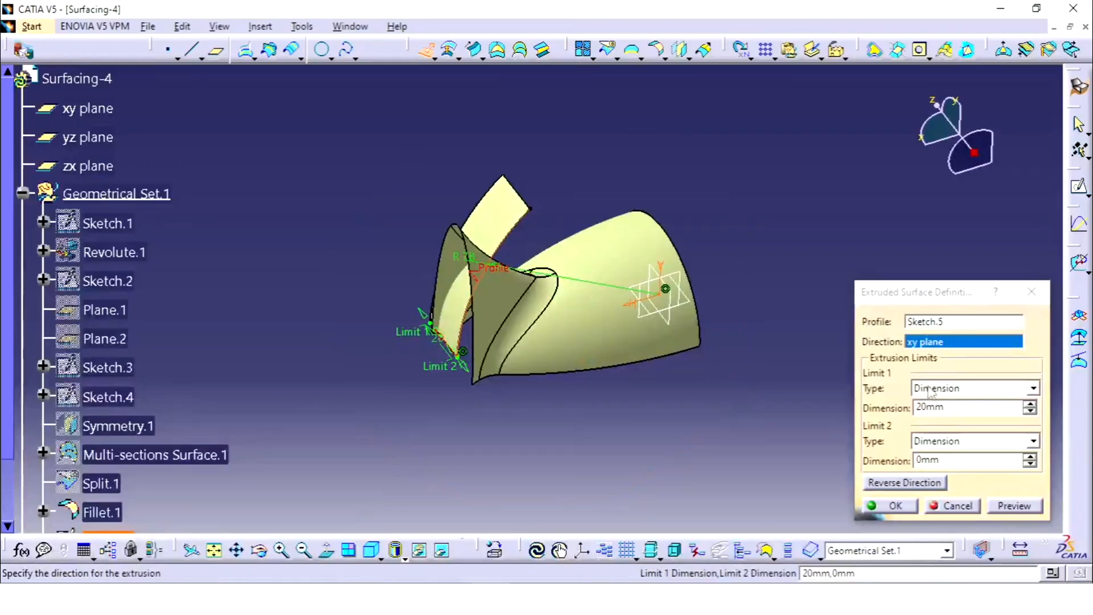
click(956, 460)
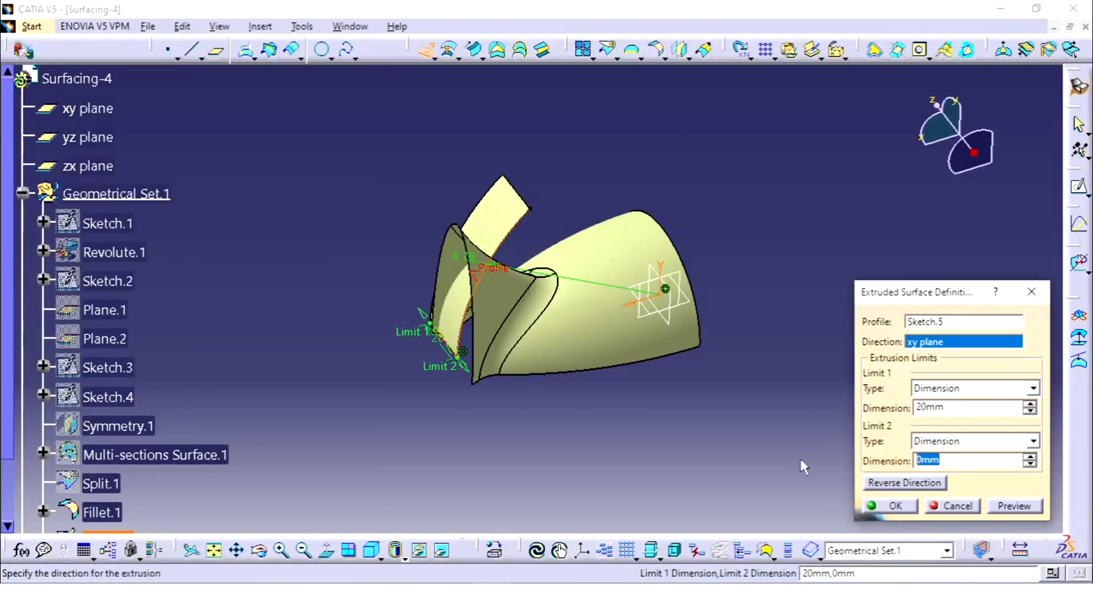
click(1014, 506)
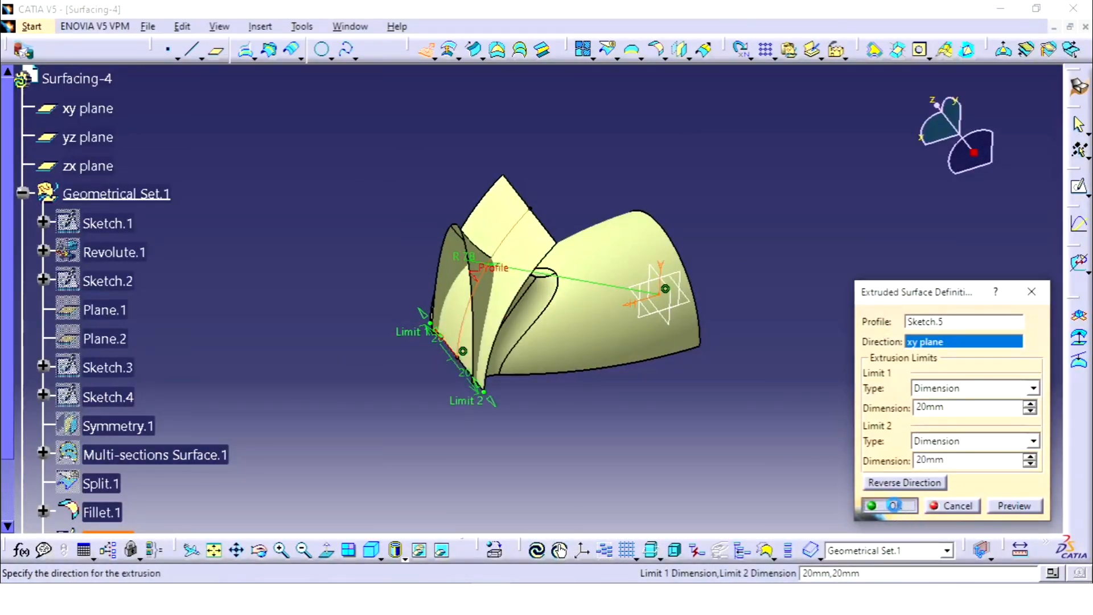
click(894, 505)
middle_drag(725, 230, 593, 268)
middle_drag(626, 202, 703, 178)
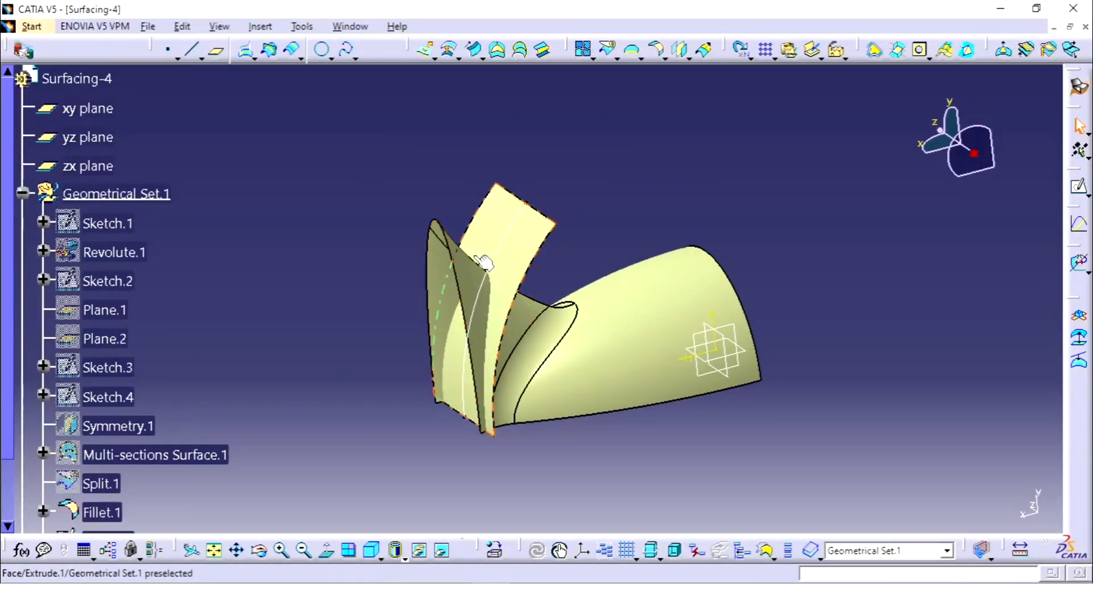
Step: Split the filleted surface with the extruded arc surface, removing the flare portion beyond the arc
click(608, 51)
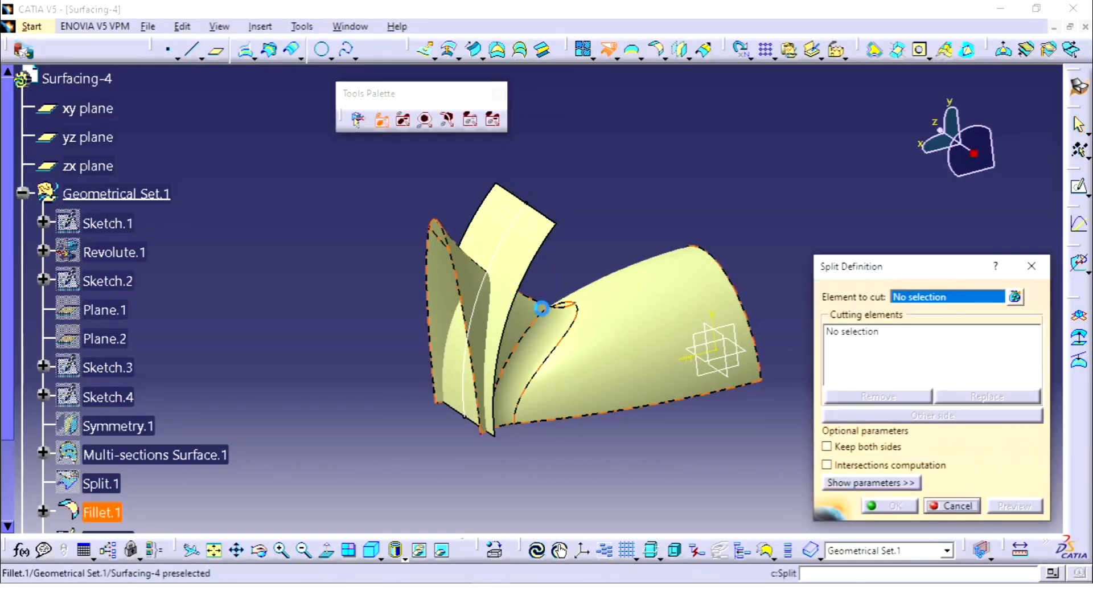
click(549, 313)
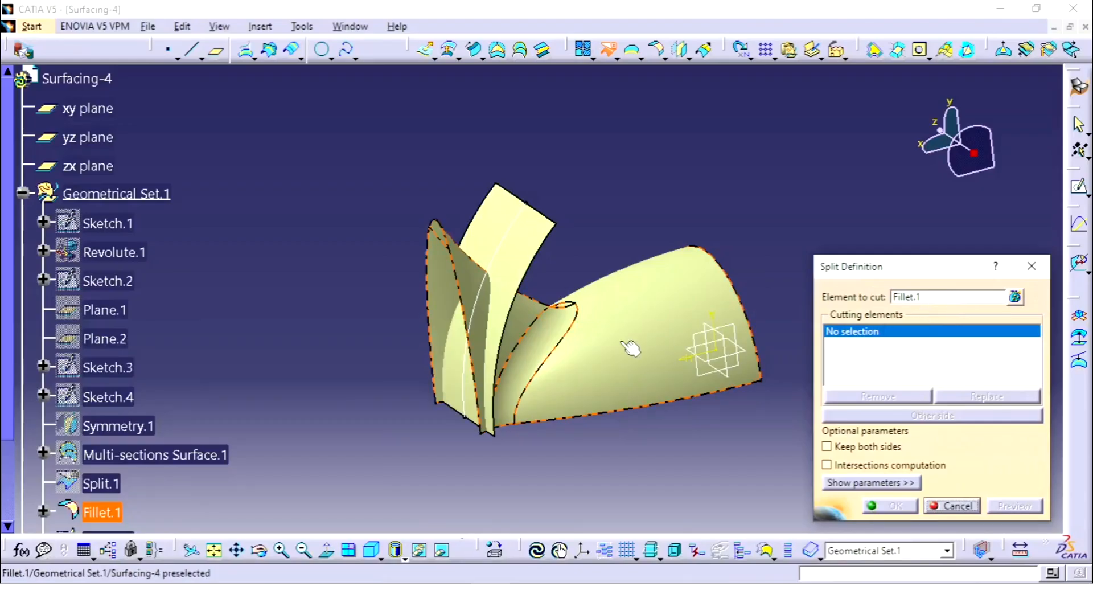
click(522, 251)
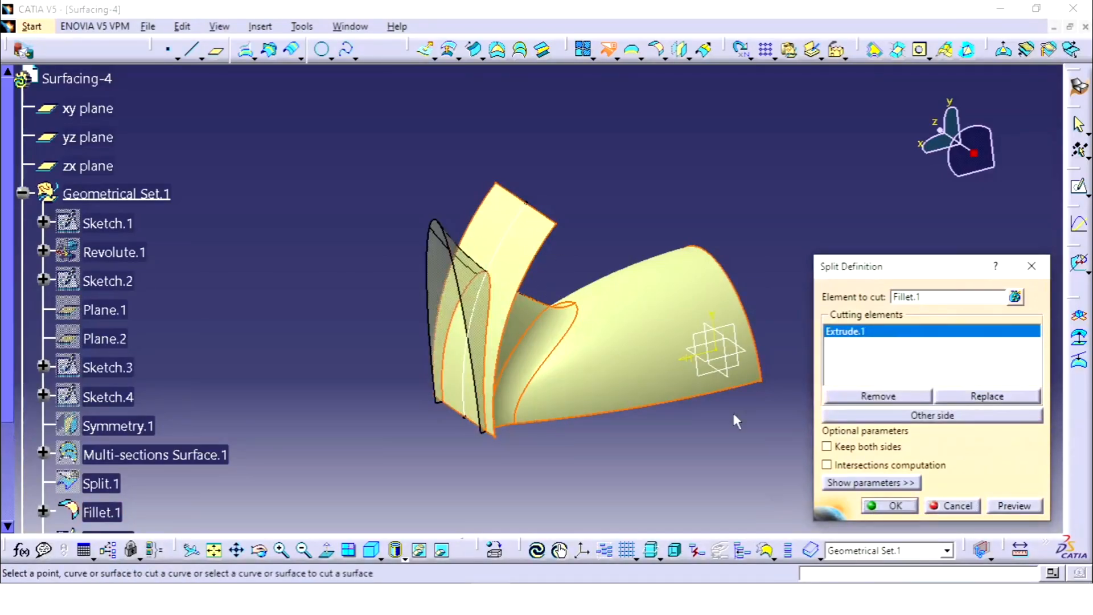
click(886, 504)
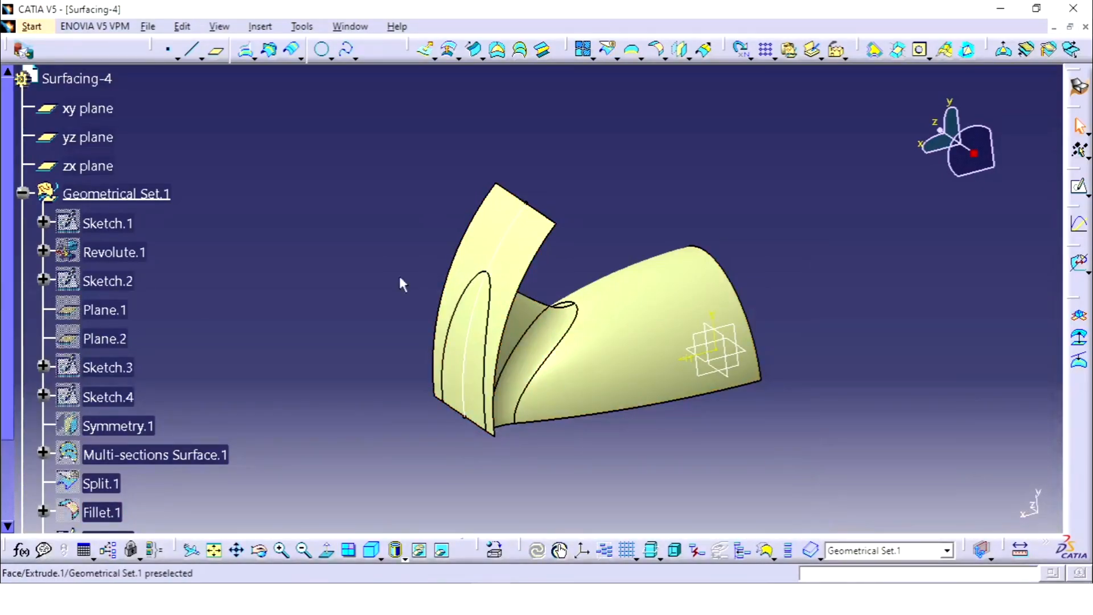
Step: Hide the arc sketch and the extruded cutting surface
scroll(139, 356, down, 3)
click(113, 308)
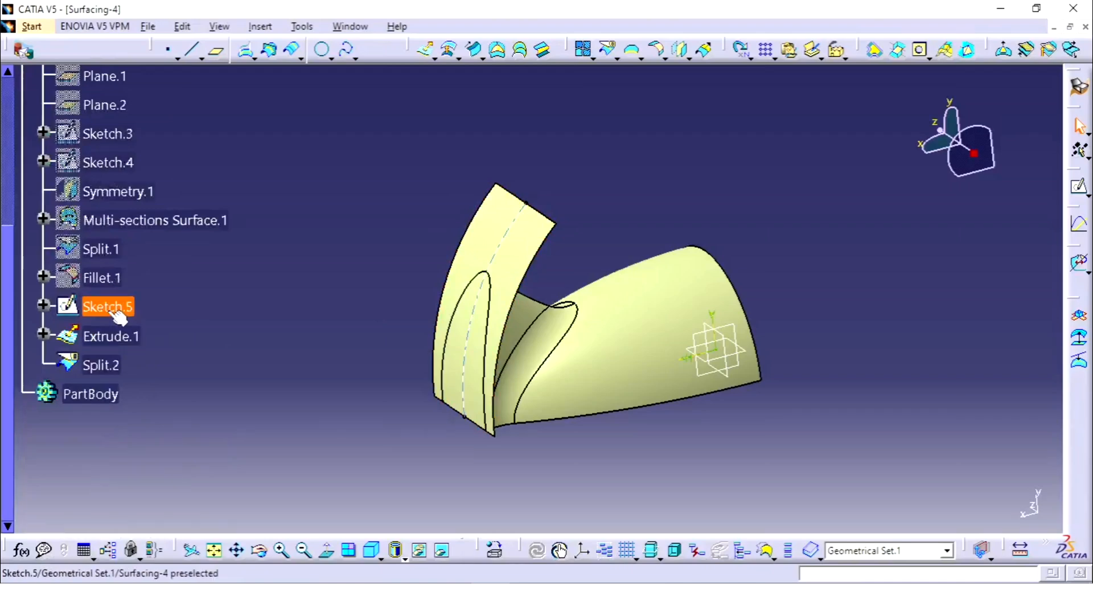
ctrl+click(125, 334)
right_click(129, 337)
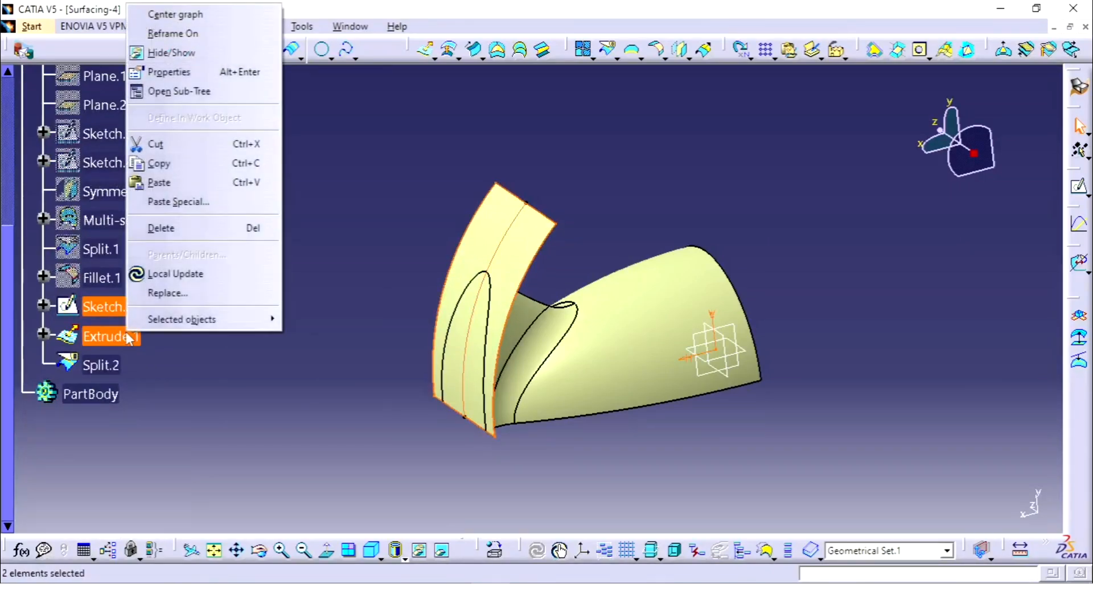
click(171, 53)
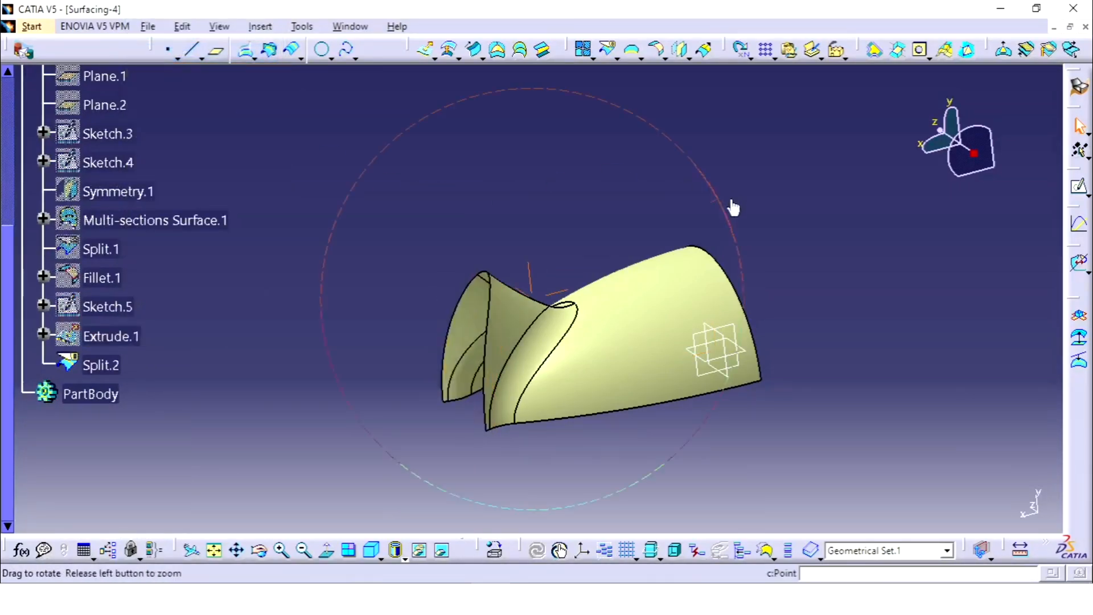
middle_drag(733, 208, 649, 225)
scroll(297, 329, down, 3)
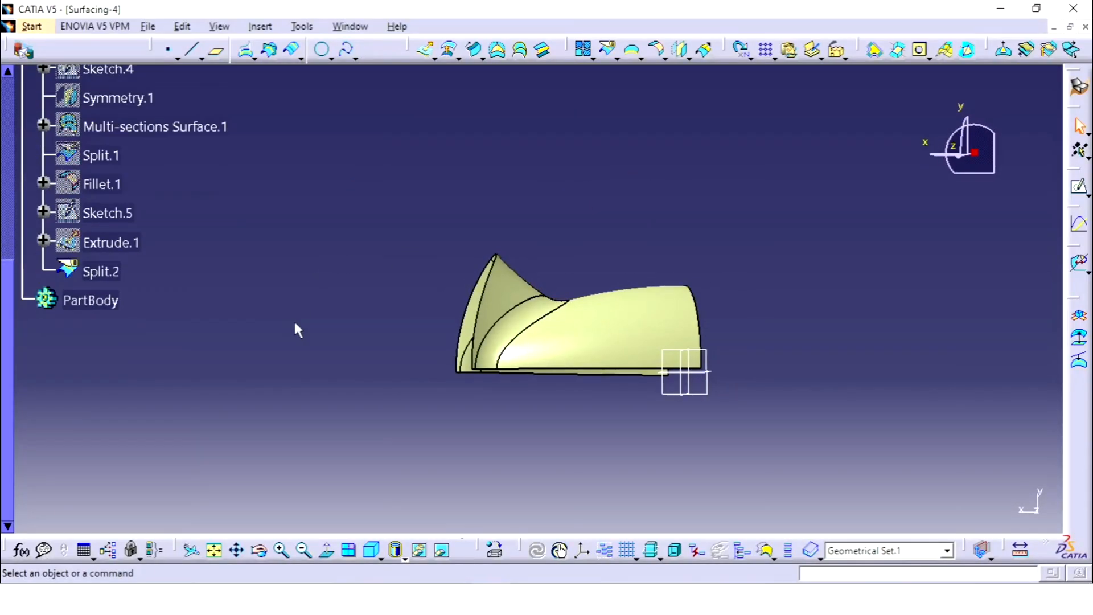
scroll(297, 329, up, 3)
middle_drag(514, 234, 595, 296)
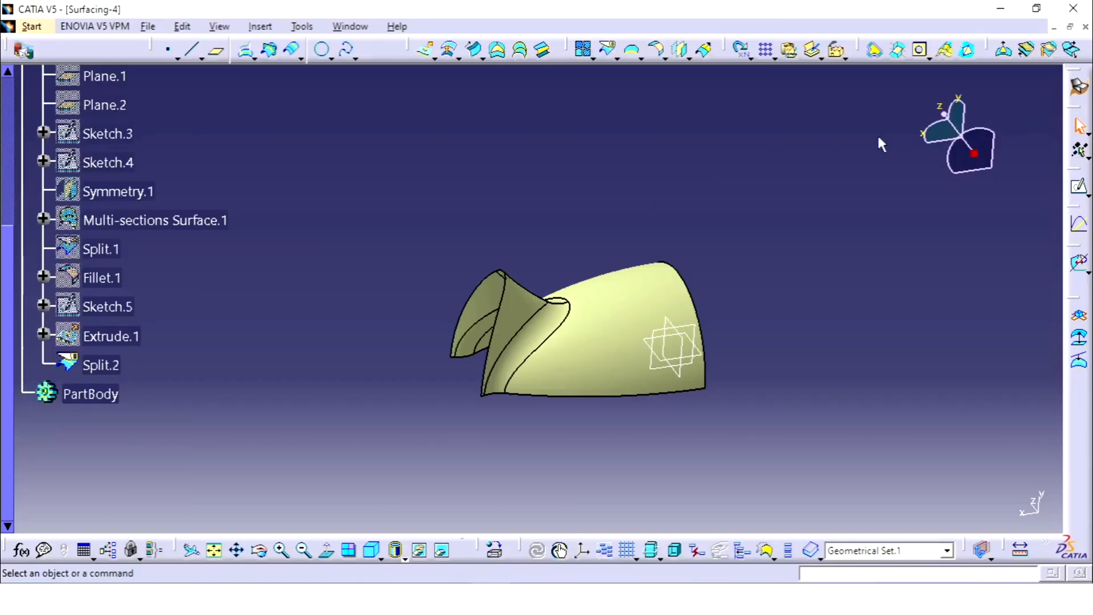
Step: Mirror the trimmed surface Split.2 about the zx plane using Symmetry
click(105, 365)
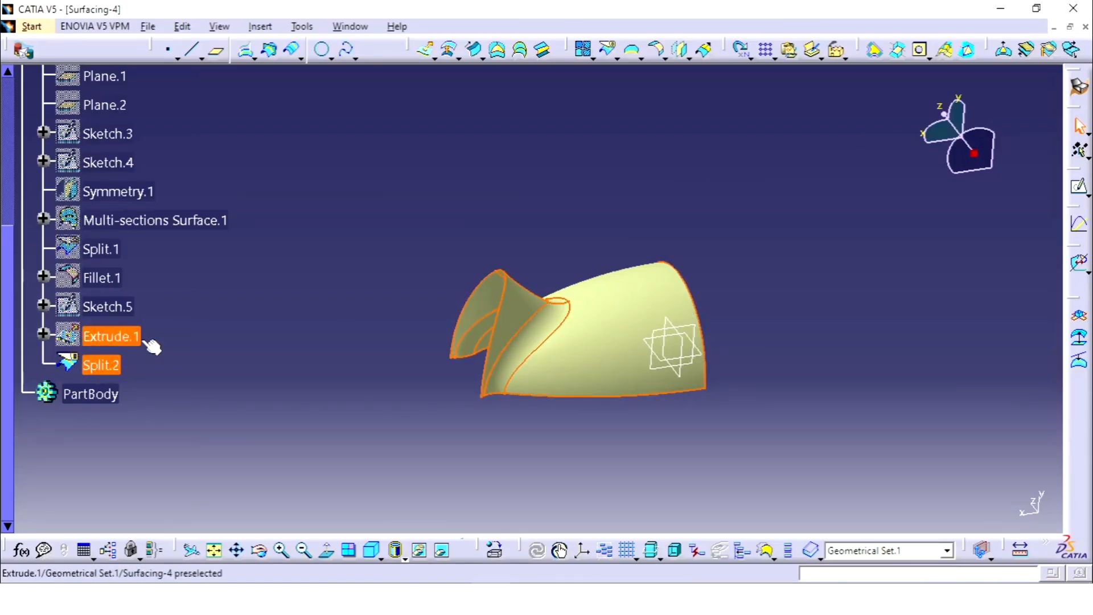
click(681, 54)
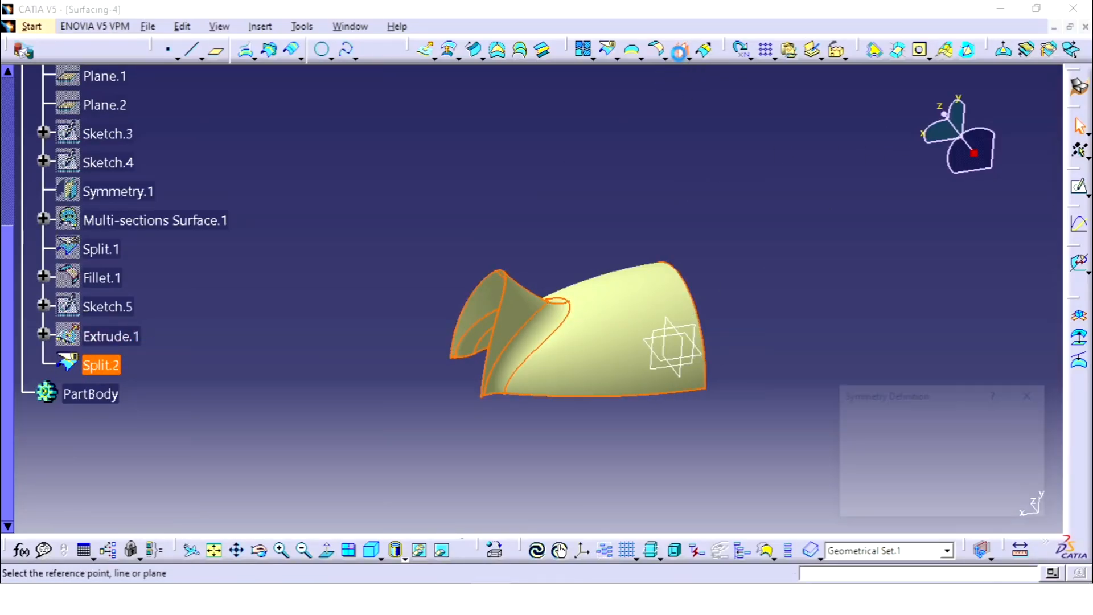
click(707, 360)
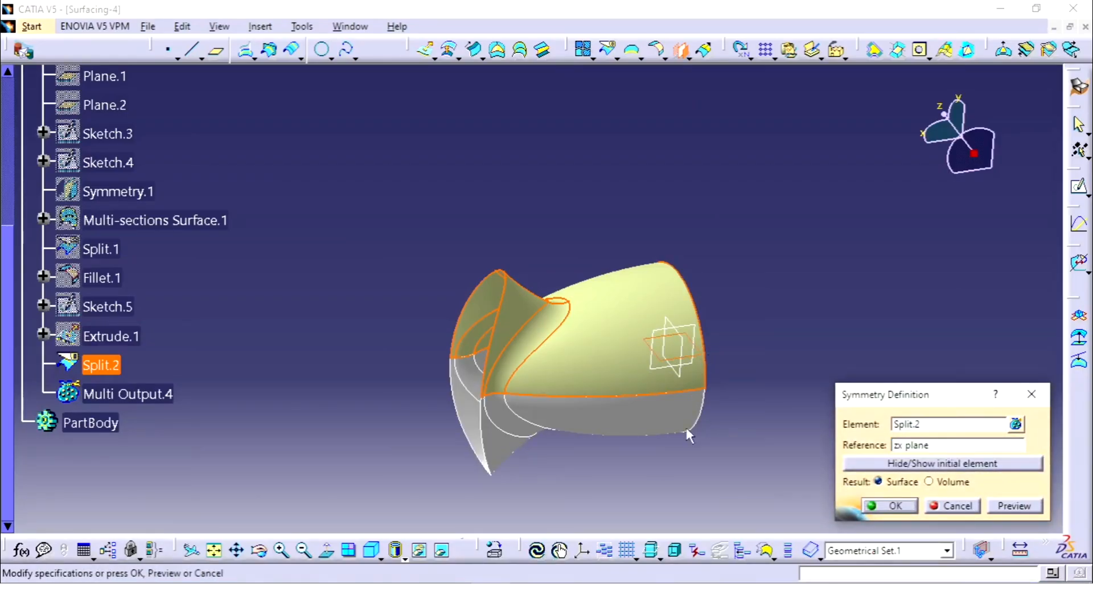
middle_drag(689, 436, 681, 288)
click(893, 505)
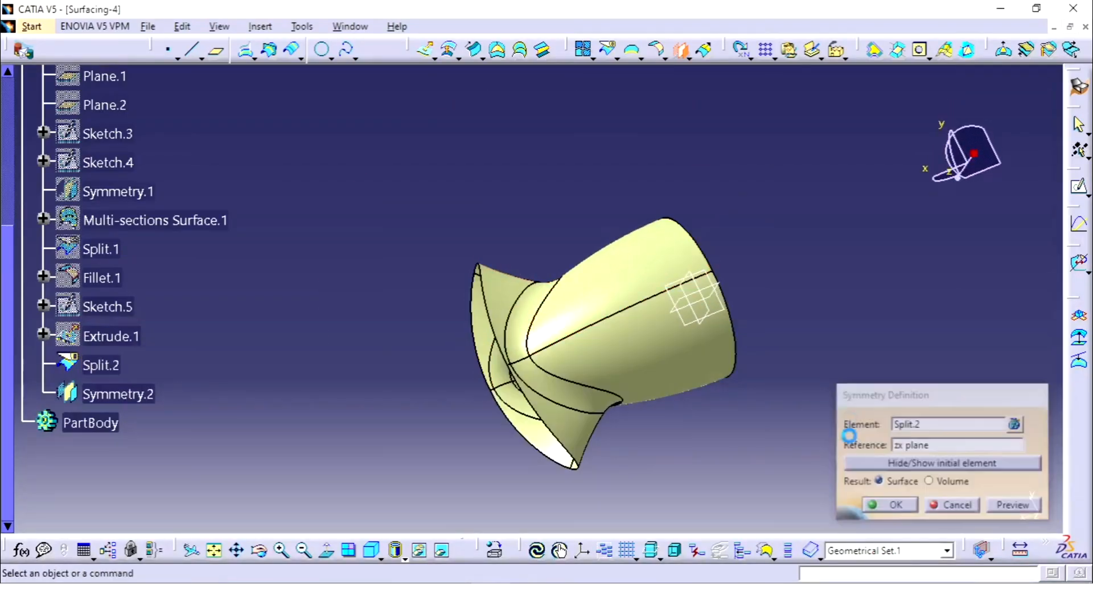
middle_drag(825, 220, 592, 282)
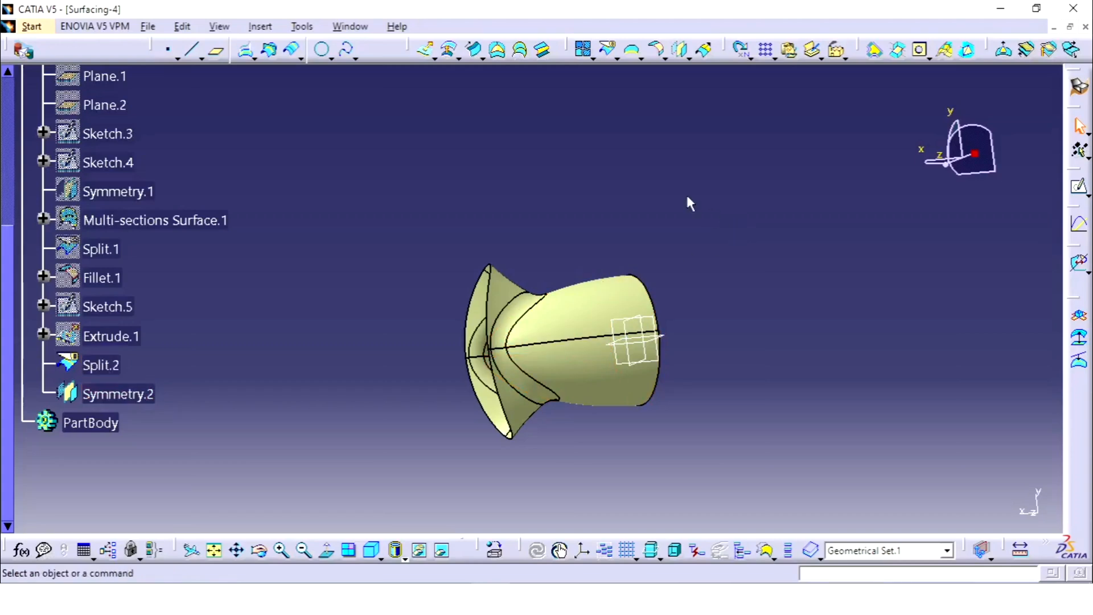
Step: Join the trimmed surface and its mirrored half into one surface with a 0.001 mm merging distance
click(583, 50)
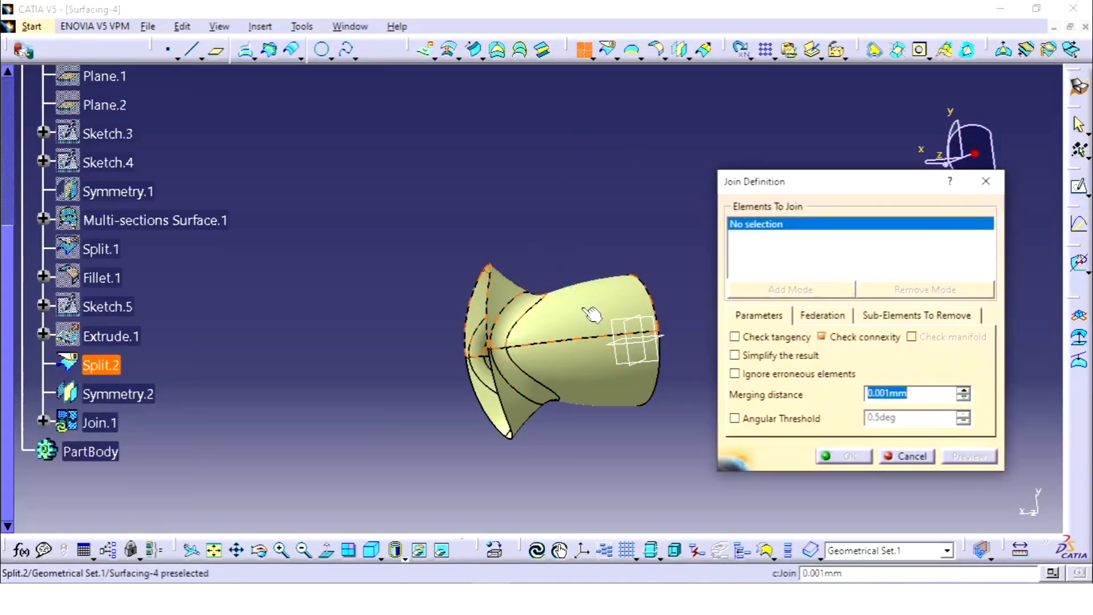
click(587, 380)
click(587, 380)
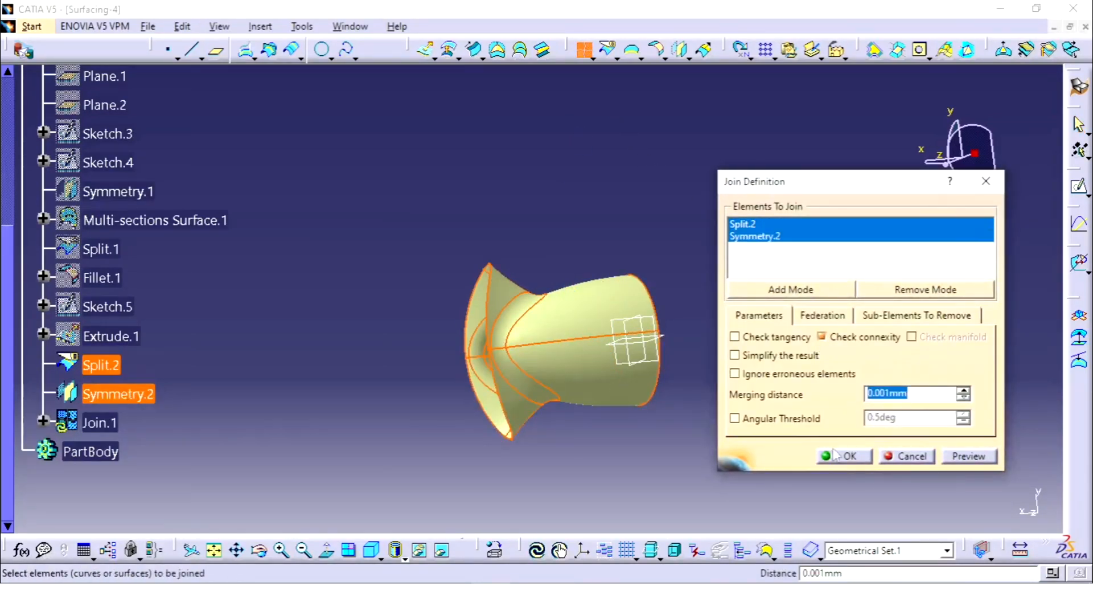
click(849, 456)
middle_drag(603, 196, 632, 218)
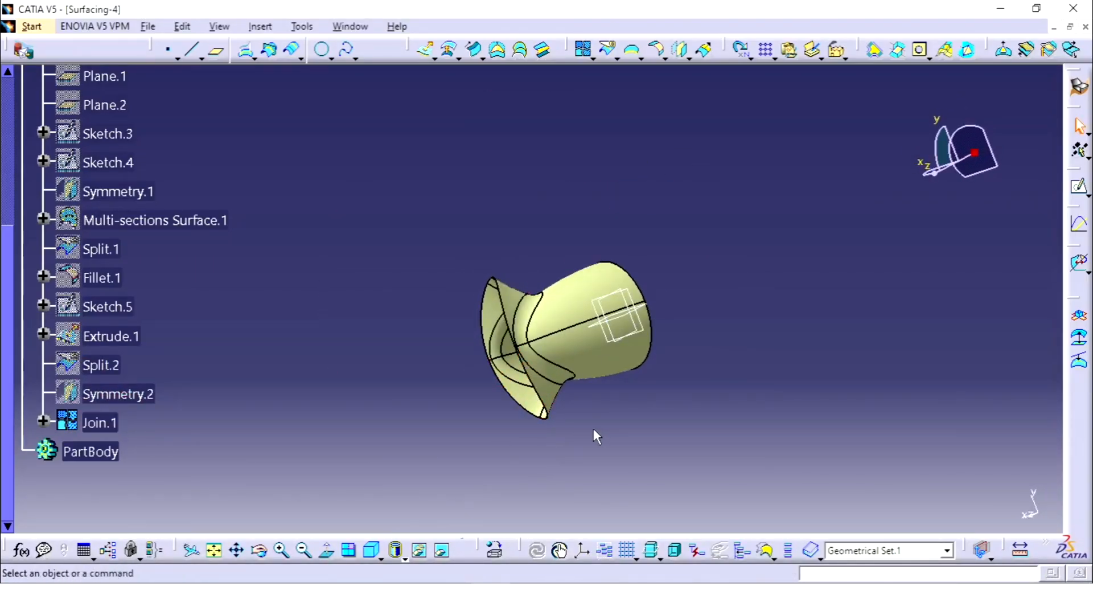
middle_drag(604, 418, 546, 455)
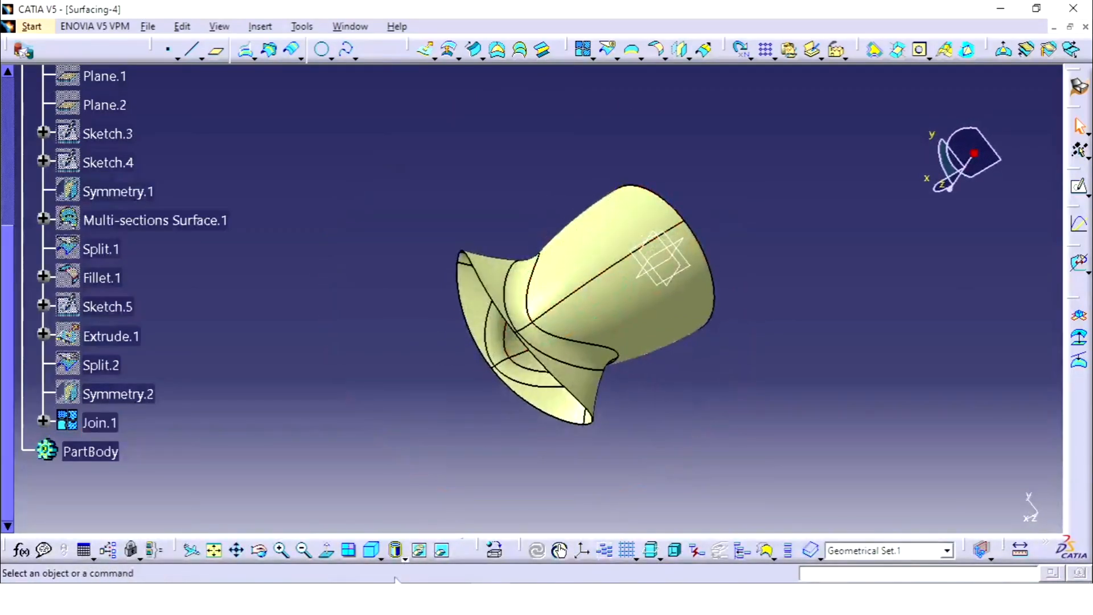
Step: Display the joined surface in plain shading without edges and inspect it from several angles
click(406, 561)
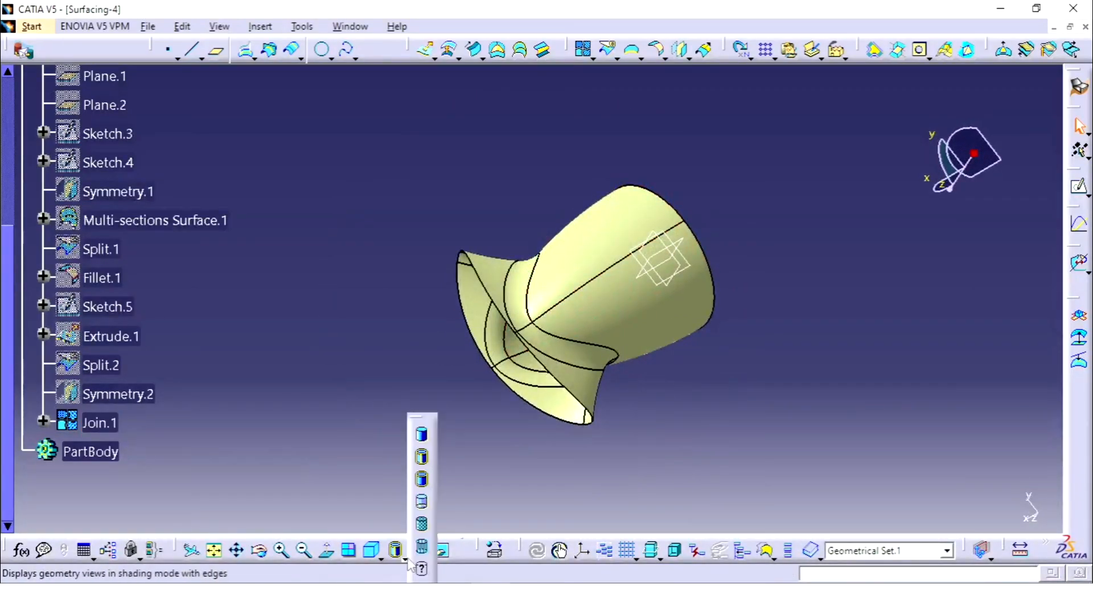
click(423, 437)
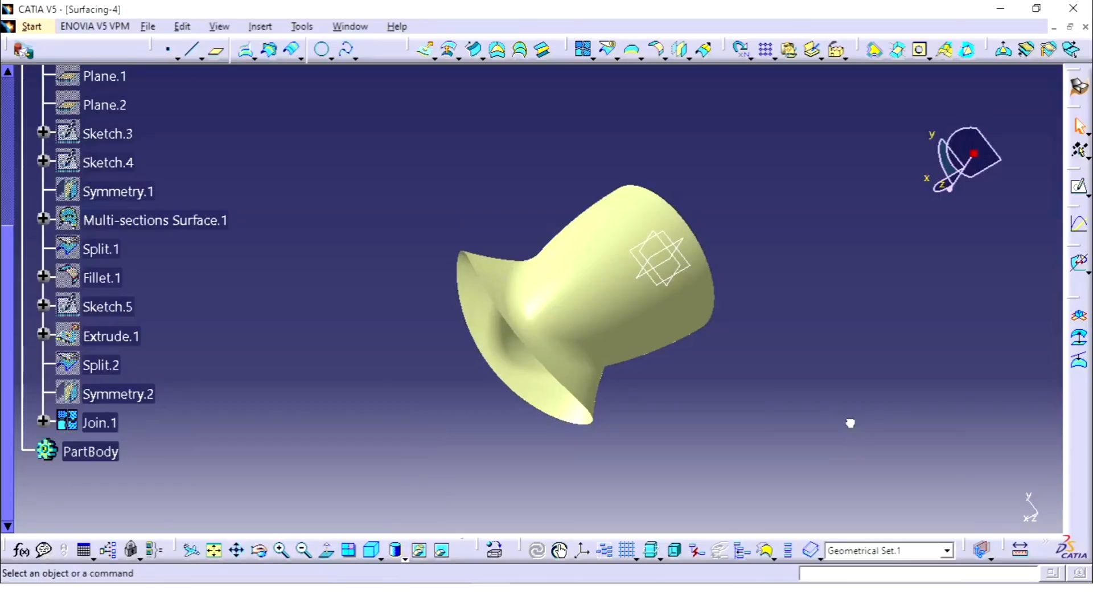
middle_drag(756, 152, 466, 459)
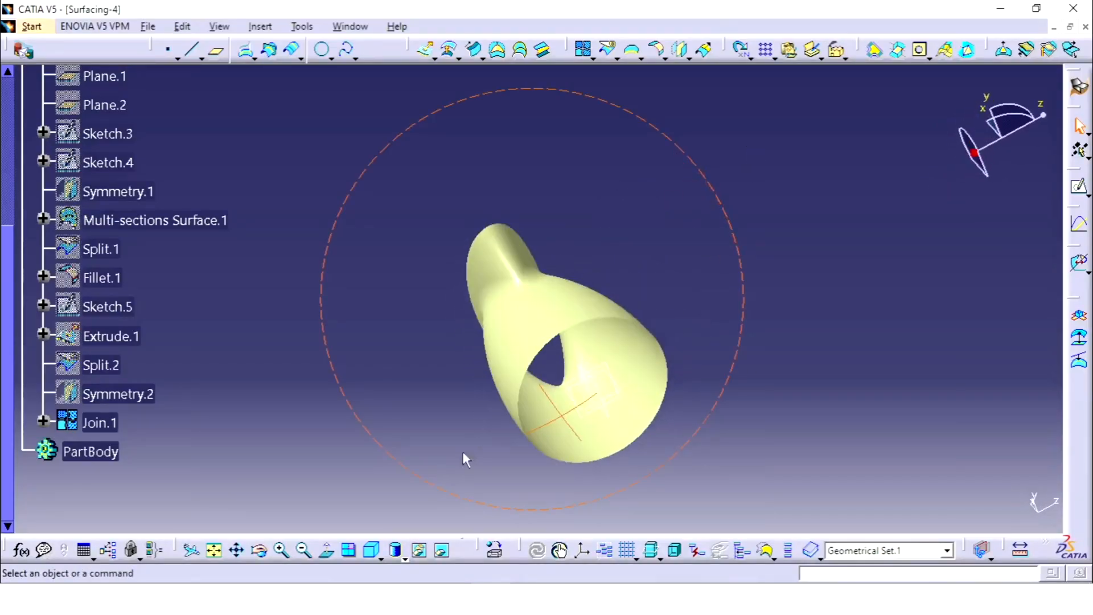
mouse_move(571, 268)
middle_down()
mouse_move(501, 419)
mouse_move(456, 351)
mouse_move(671, 212)
mouse_move(714, 292)
mouse_move(495, 349)
mouse_move(603, 254)
mouse_move(775, 224)
mouse_move(603, 213)
mouse_move(655, 319)
mouse_move(776, 203)
mouse_move(496, 361)
mouse_move(698, 159)
mouse_move(605, 317)
mouse_move(433, 369)
mouse_move(569, 293)
mouse_move(817, 251)
mouse_move(658, 184)
mouse_move(617, 239)
mouse_move(559, 374)
mouse_move(541, 456)
middle_up()
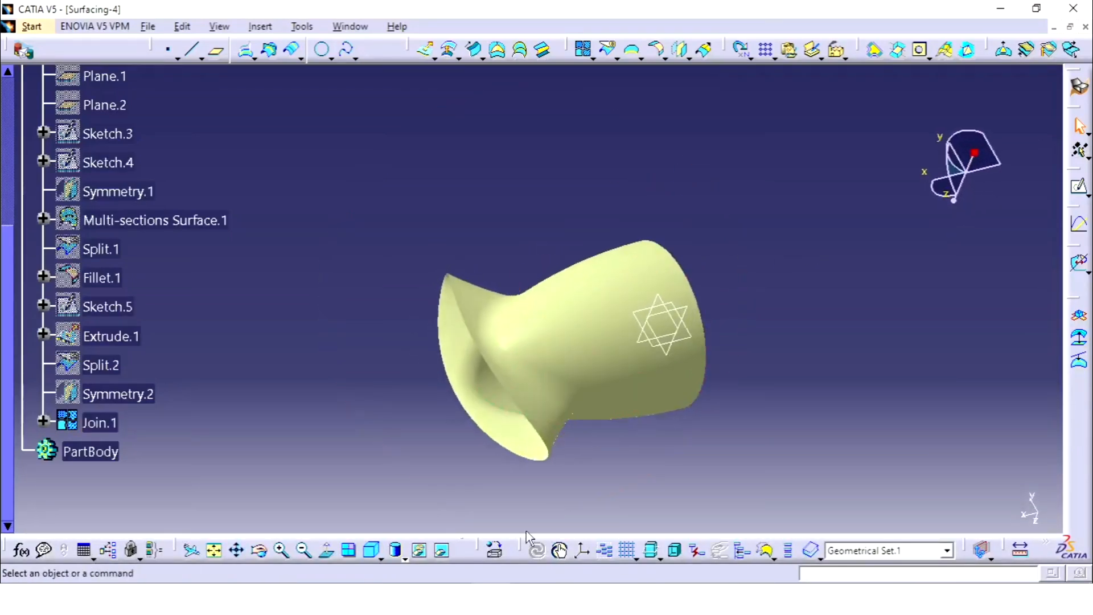
Step: Switch the display to shading with edges and collapse Geometrical Set.1 in the tree
click(397, 549)
click(411, 462)
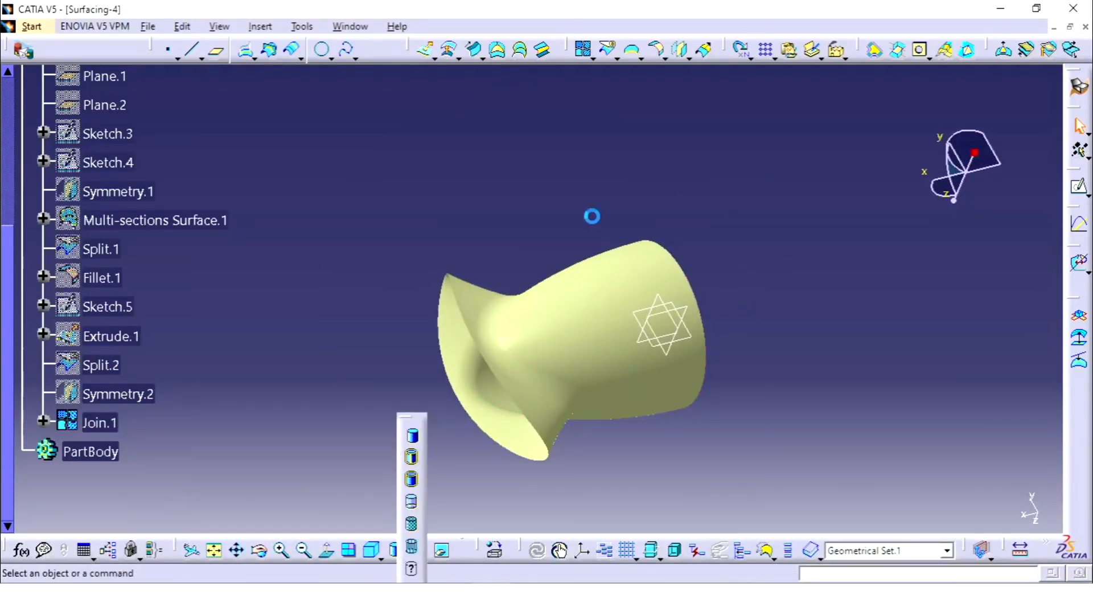
scroll(220, 220, up, 2)
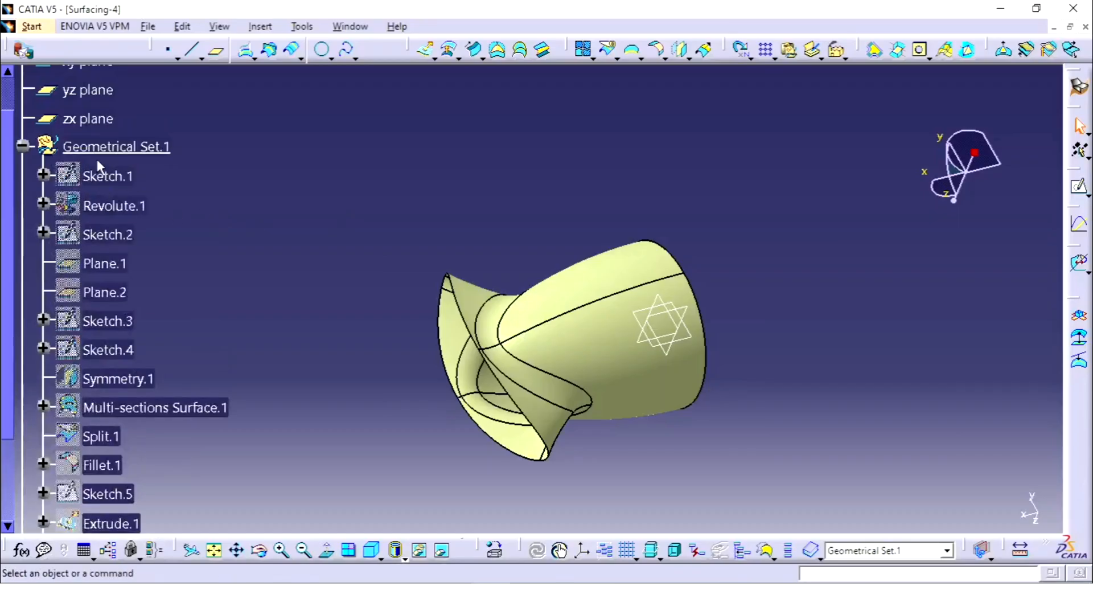
scroll(132, 182, up, 1)
click(23, 193)
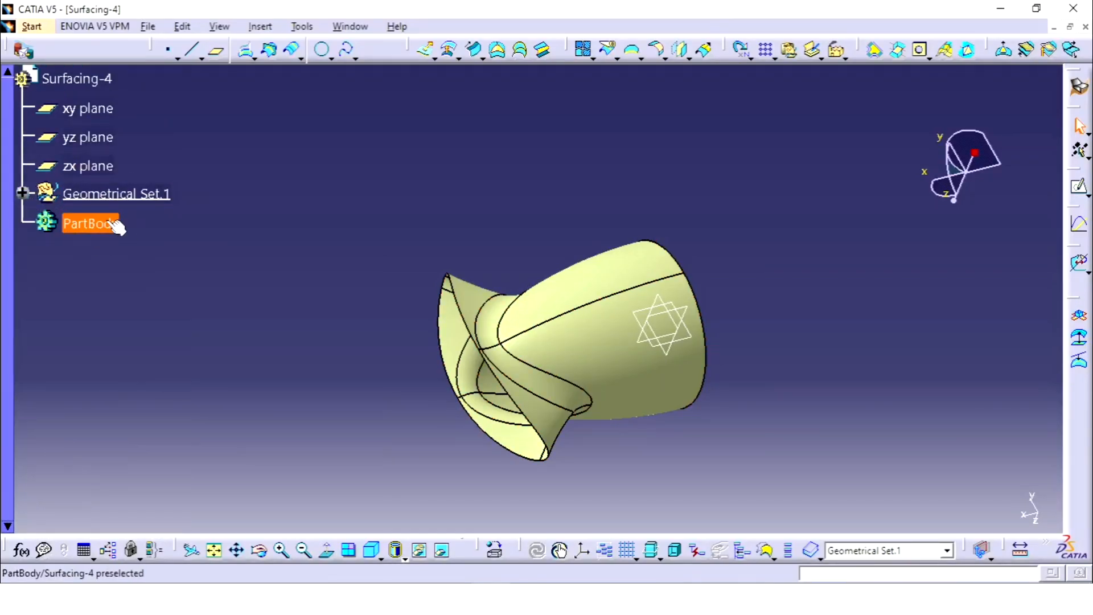
Step: Define PartBody as the work object and switch to the Part Design workbench
right_click(94, 224)
click(161, 334)
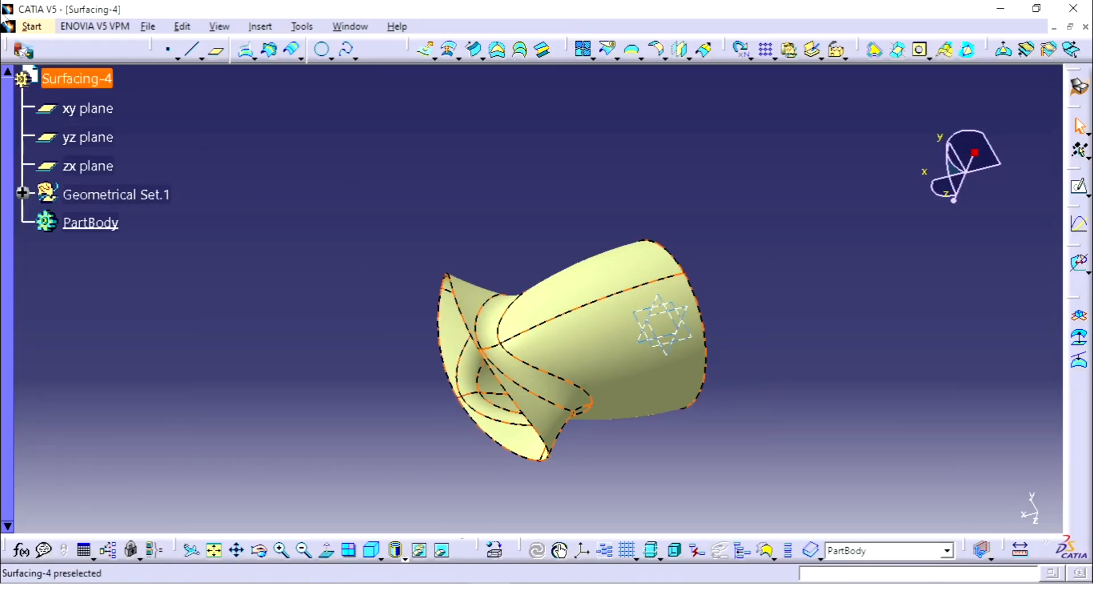
click(31, 28)
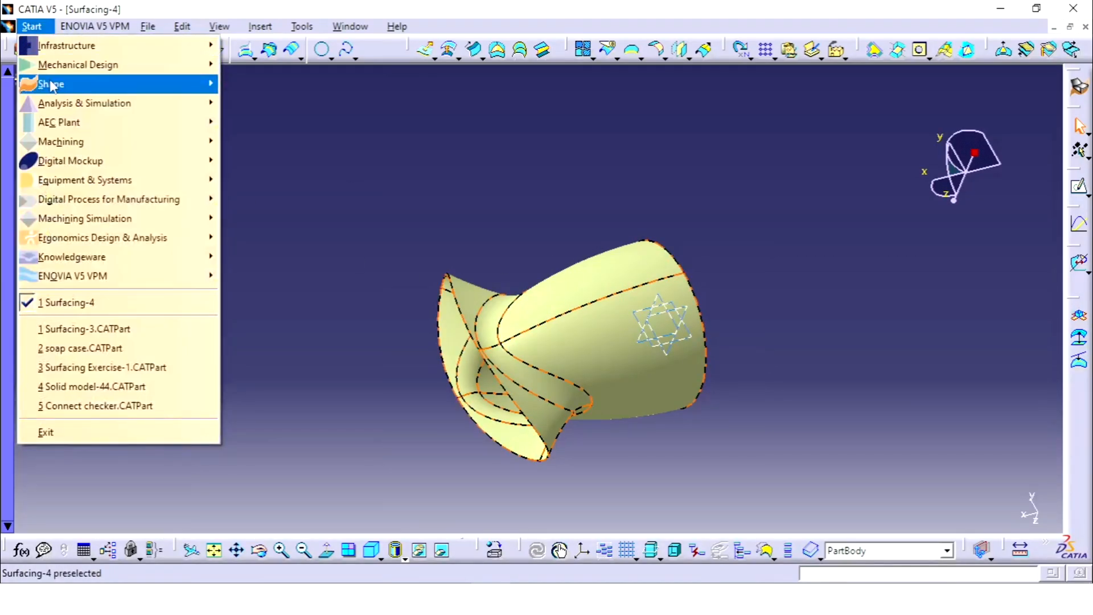
mouse_move(71, 70)
click(264, 84)
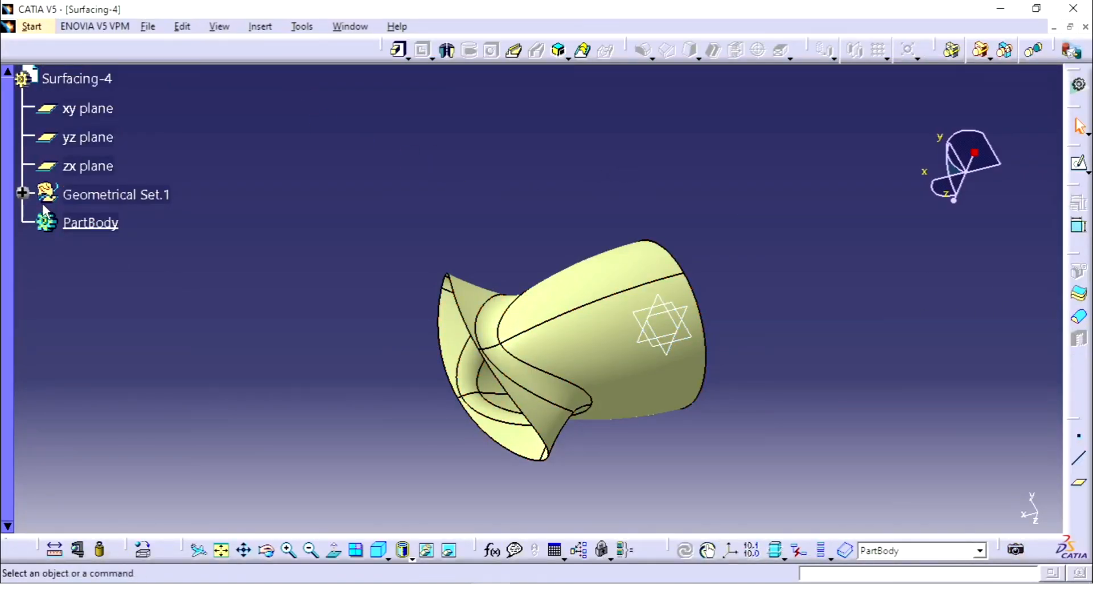
Step: Thicken the joined surface Join.1 into a solid with a first offset of 0.5 mm and a second offset of 0 mm
click(23, 193)
scroll(155, 388, down, 5)
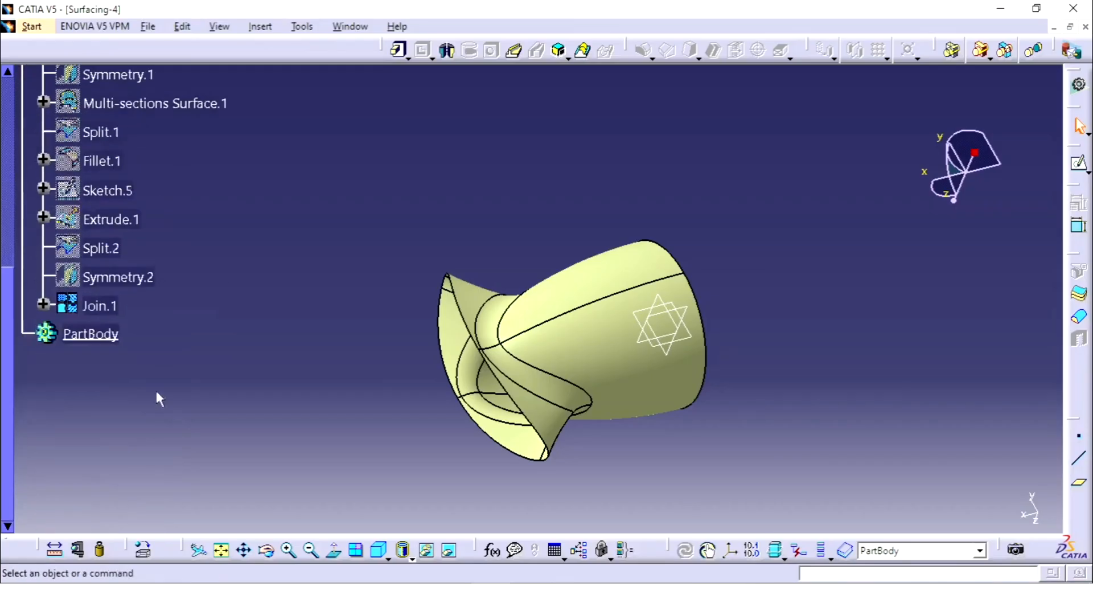
click(102, 308)
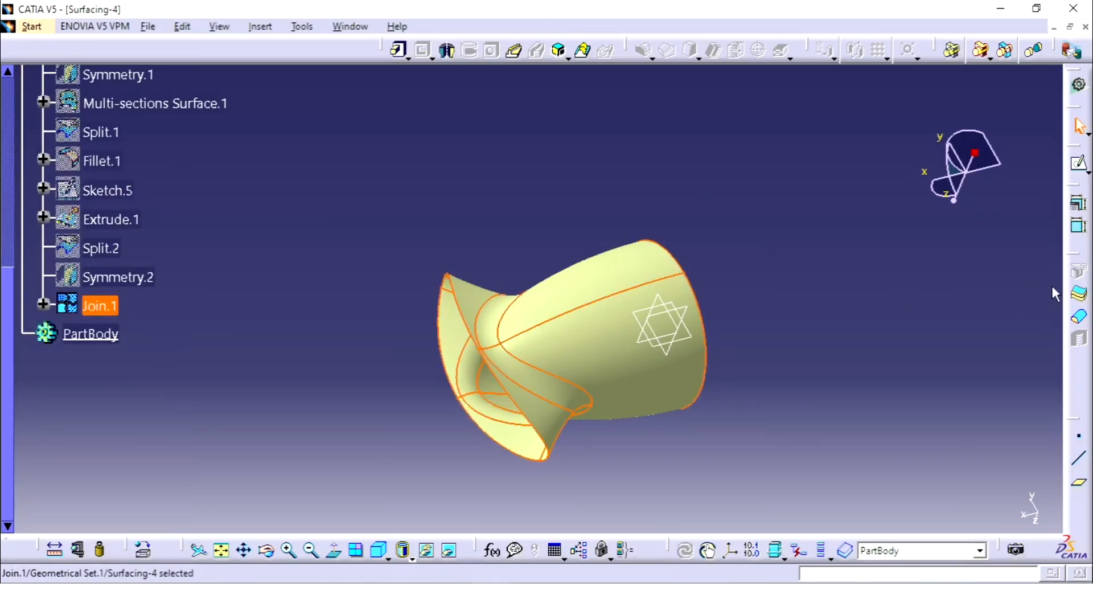
click(1079, 294)
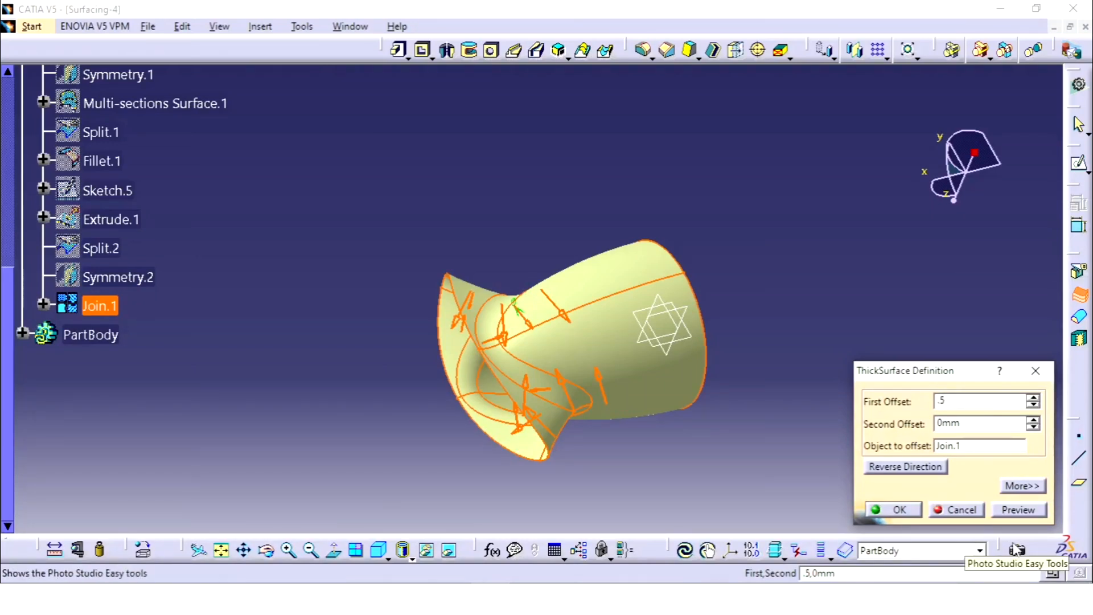
click(898, 511)
middle_drag(842, 332, 592, 344)
Step: Hide the joined surface Join.1 and inspect the thickened solid from several angles, including the isometric view
right_click(102, 259)
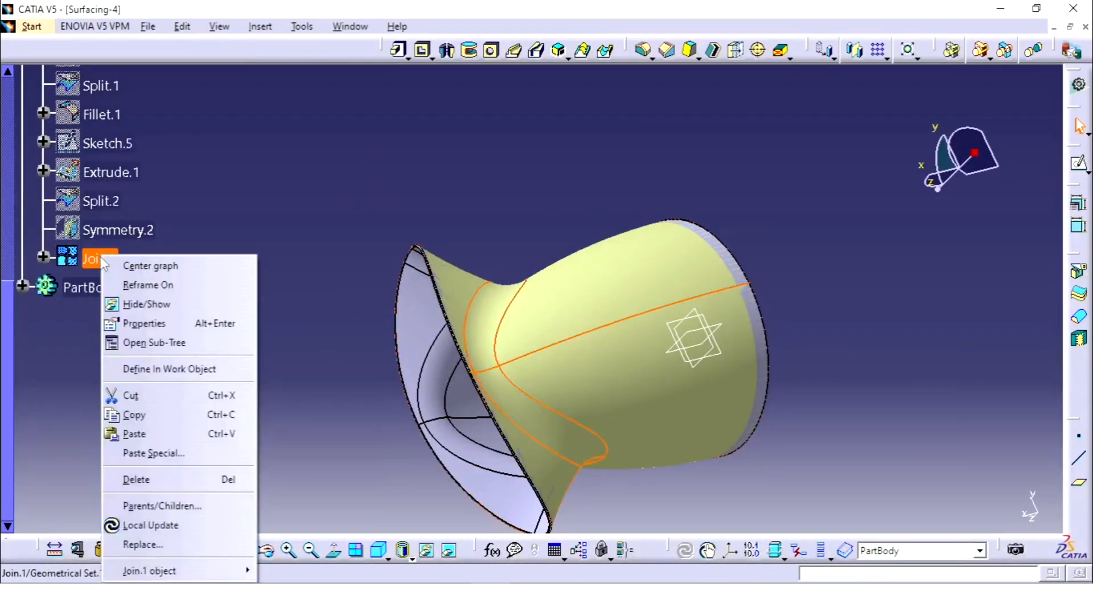
click(147, 304)
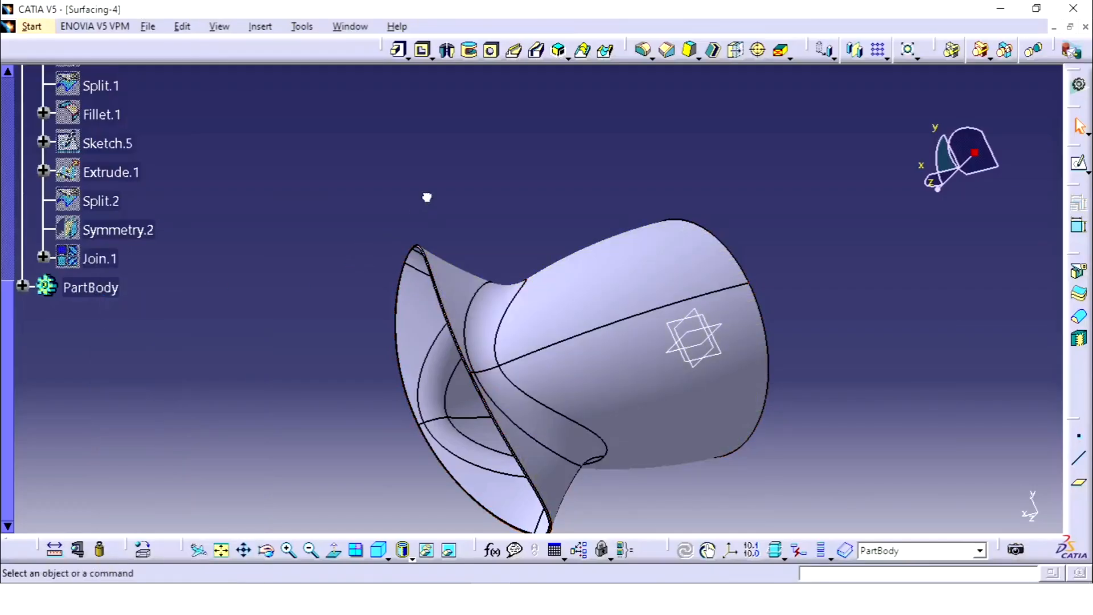
middle_drag(472, 209, 529, 459)
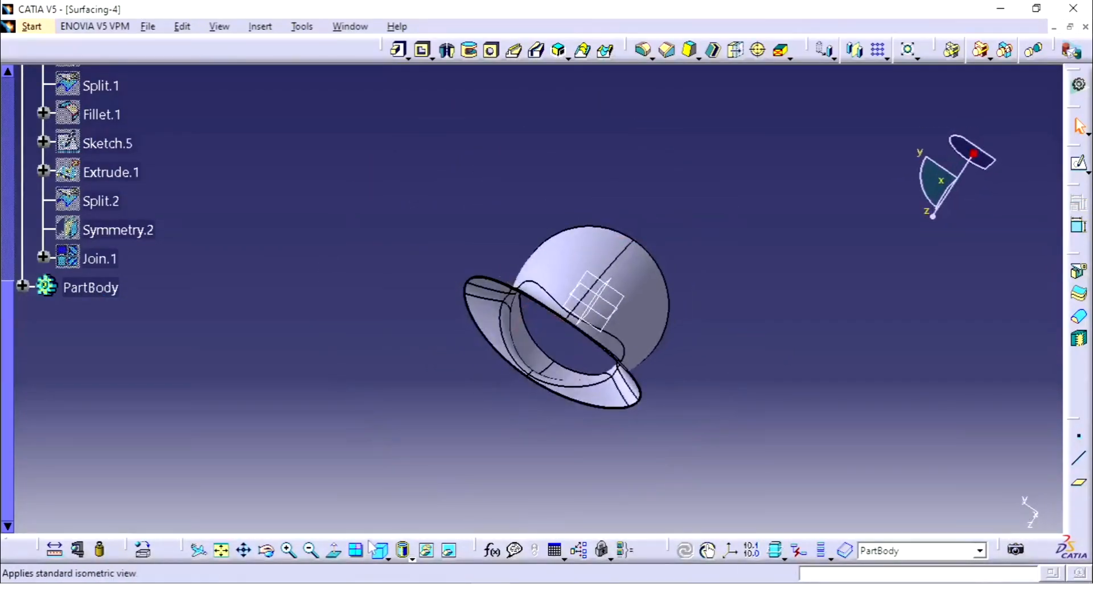
click(373, 548)
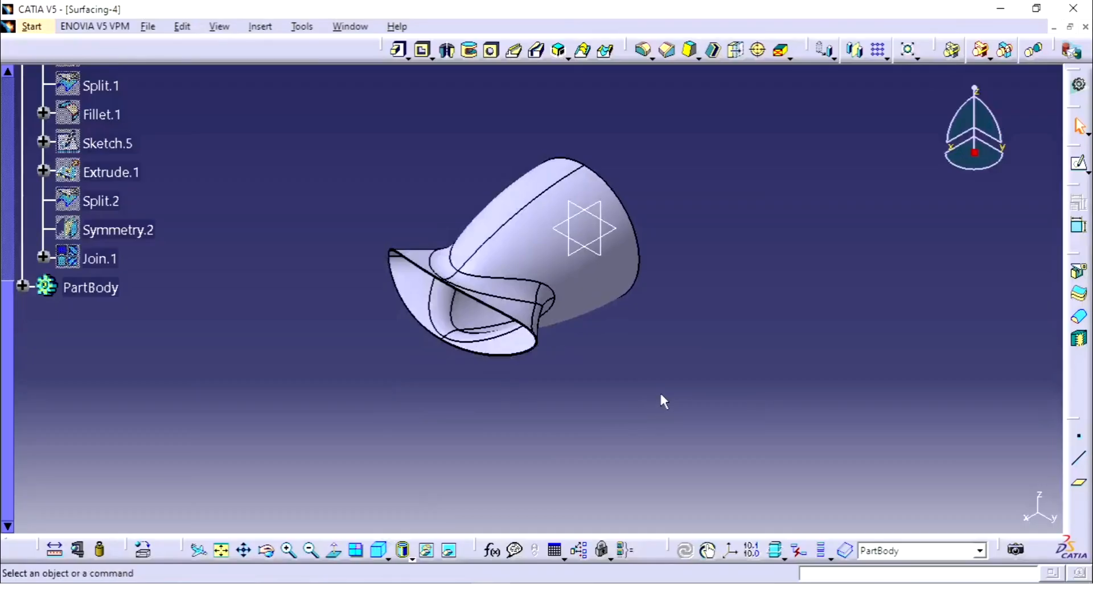
middle_drag(662, 400, 695, 374)
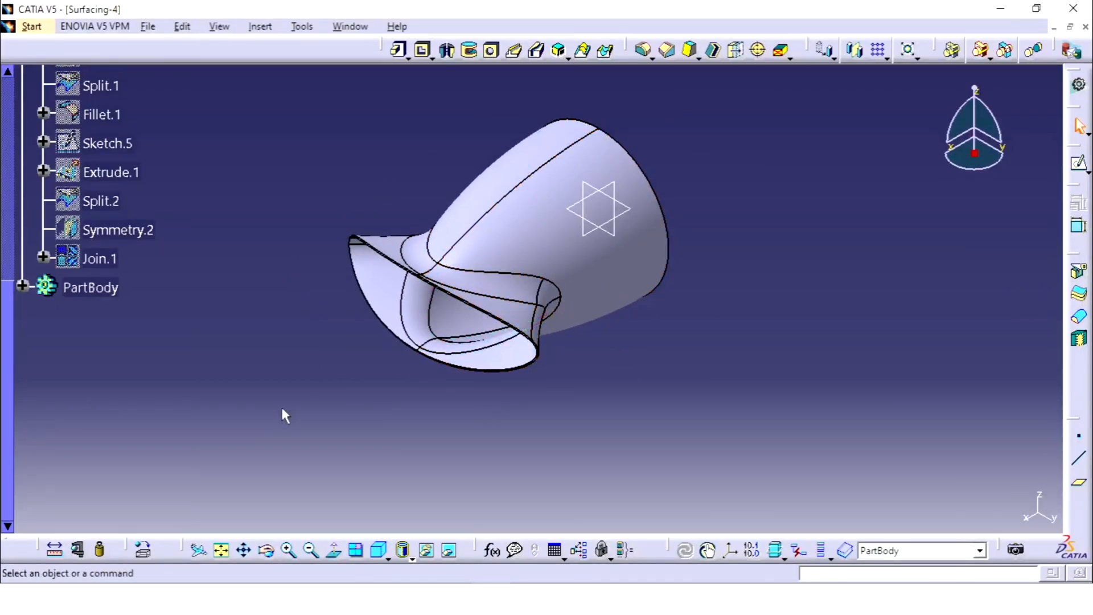
Step: Set the fill color of PartBody to white in its graphic properties
scroll(284, 413, up, 3)
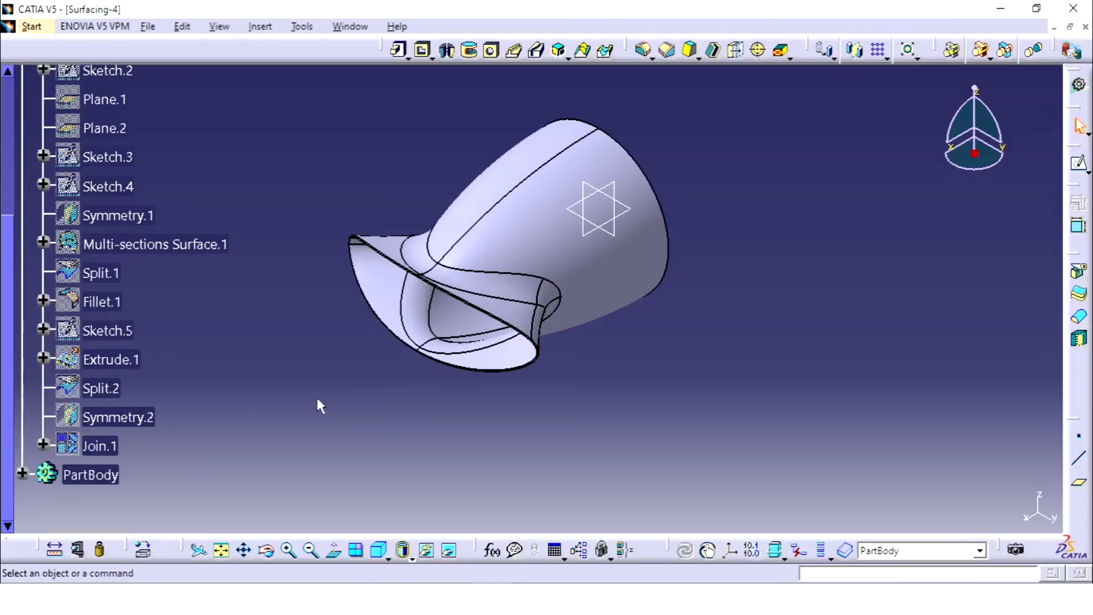
right_click(100, 480)
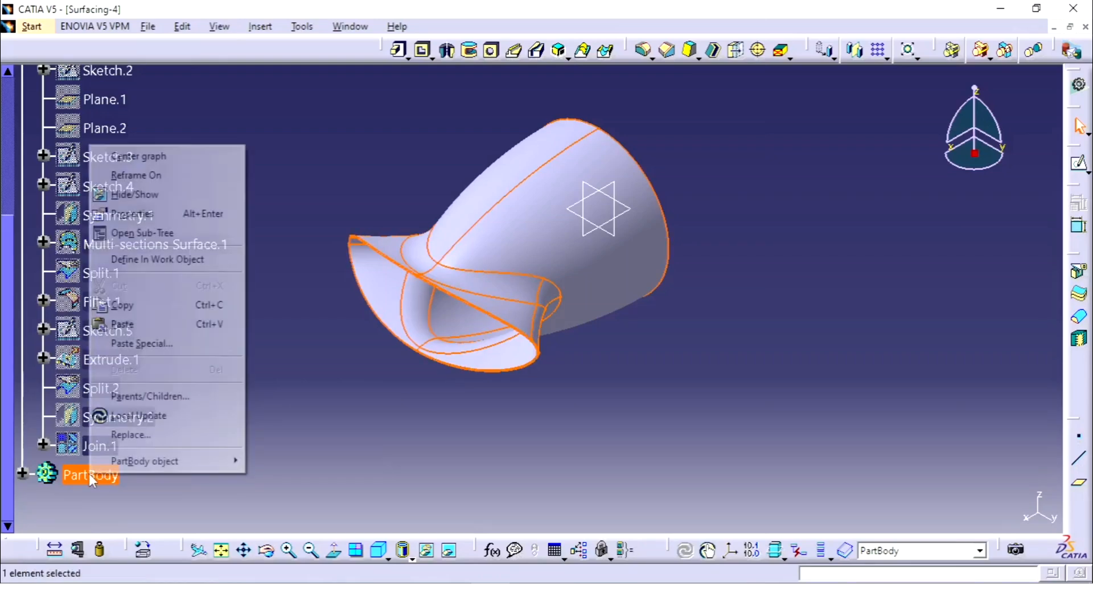
click(152, 215)
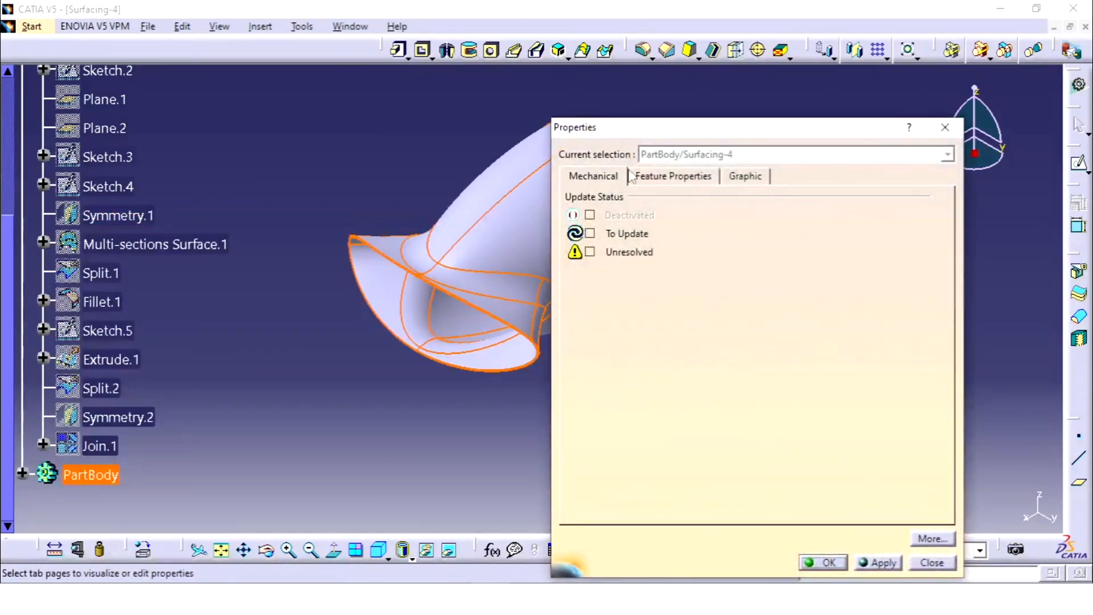
click(743, 178)
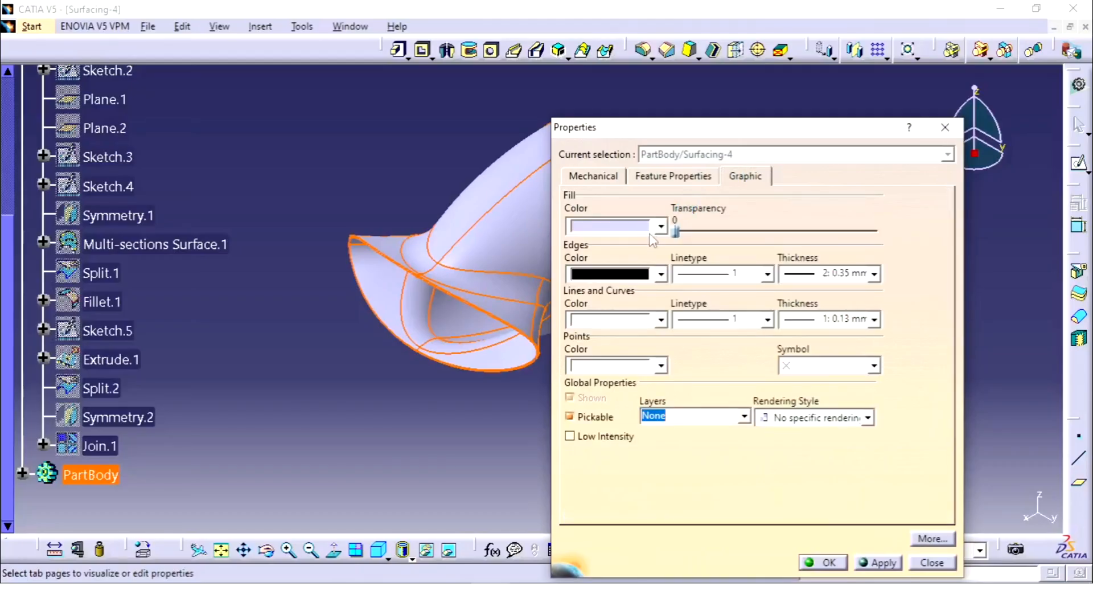
click(662, 225)
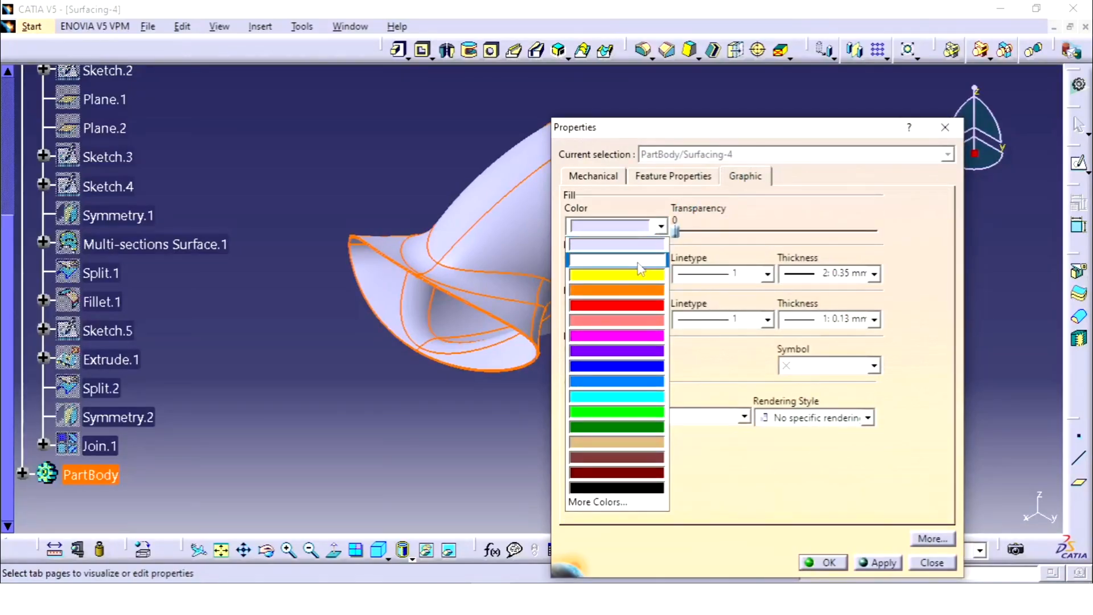
click(641, 267)
click(878, 567)
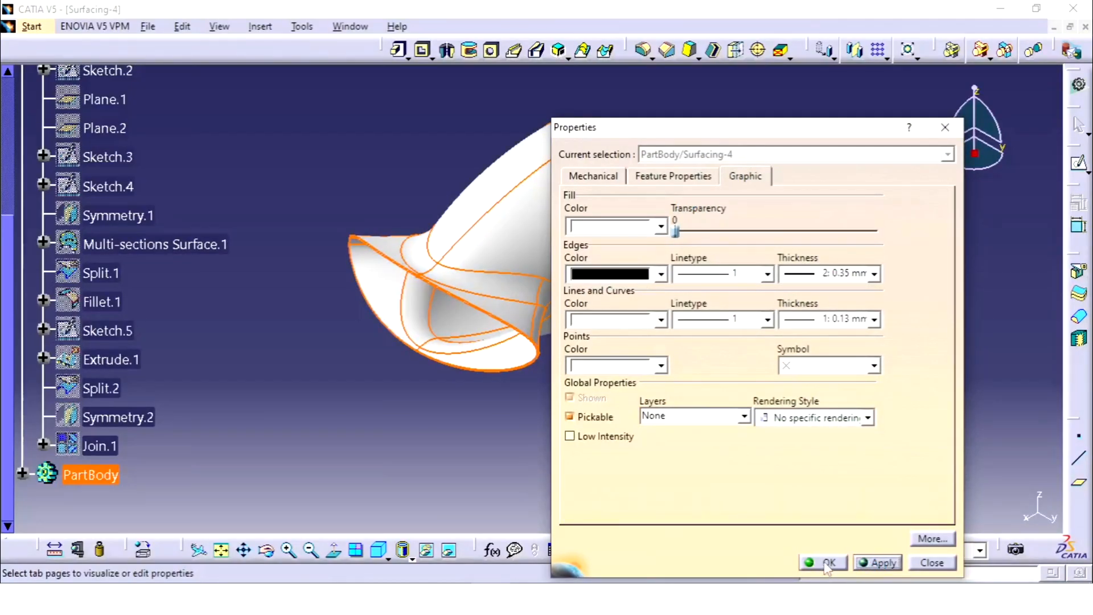
click(827, 563)
click(672, 382)
middle_drag(639, 339, 696, 291)
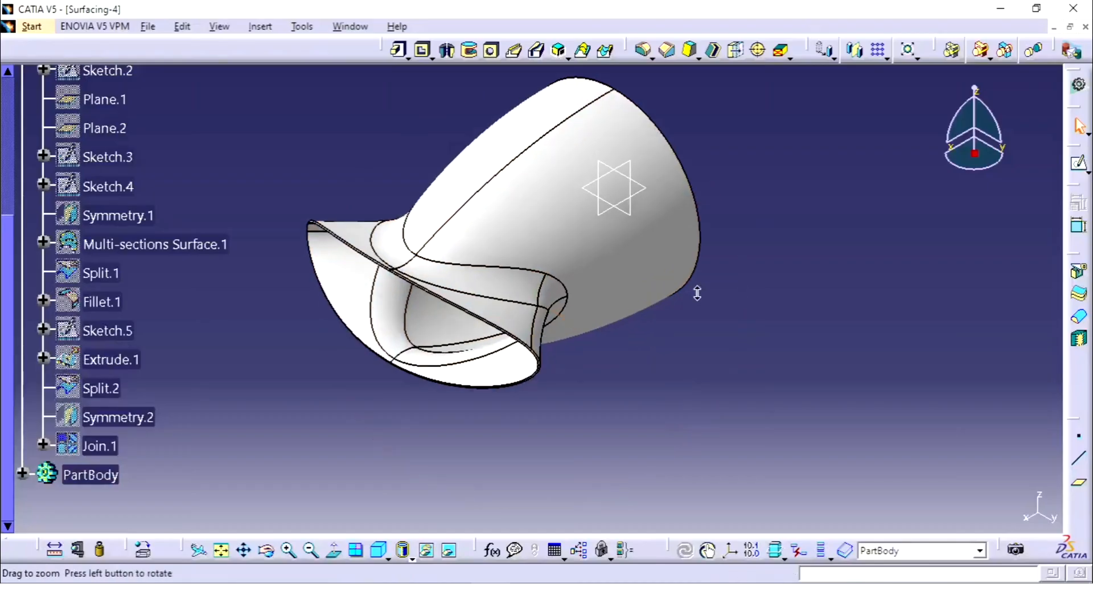
Step: Try a blue fill on PartBody, and settle on cyan as its fill color
middle_drag(488, 341, 464, 372)
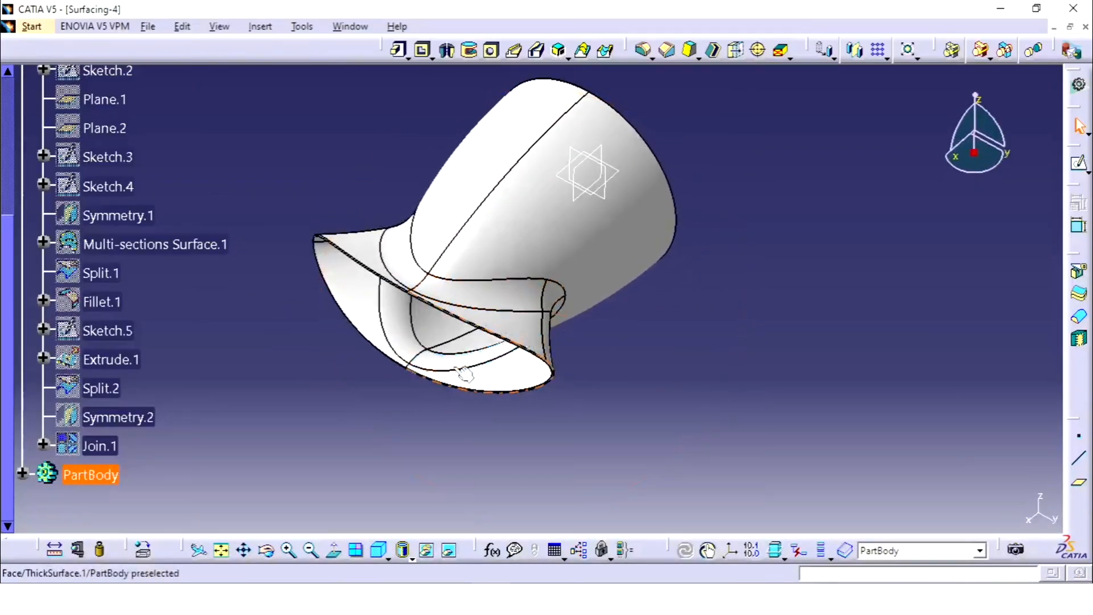
right_click(108, 477)
click(187, 212)
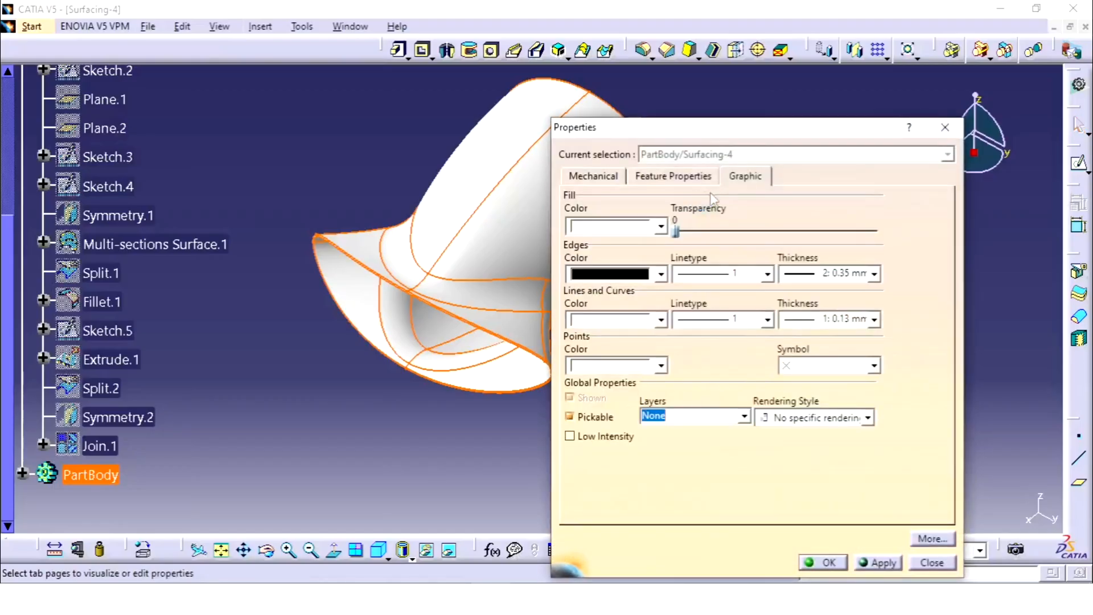
click(660, 228)
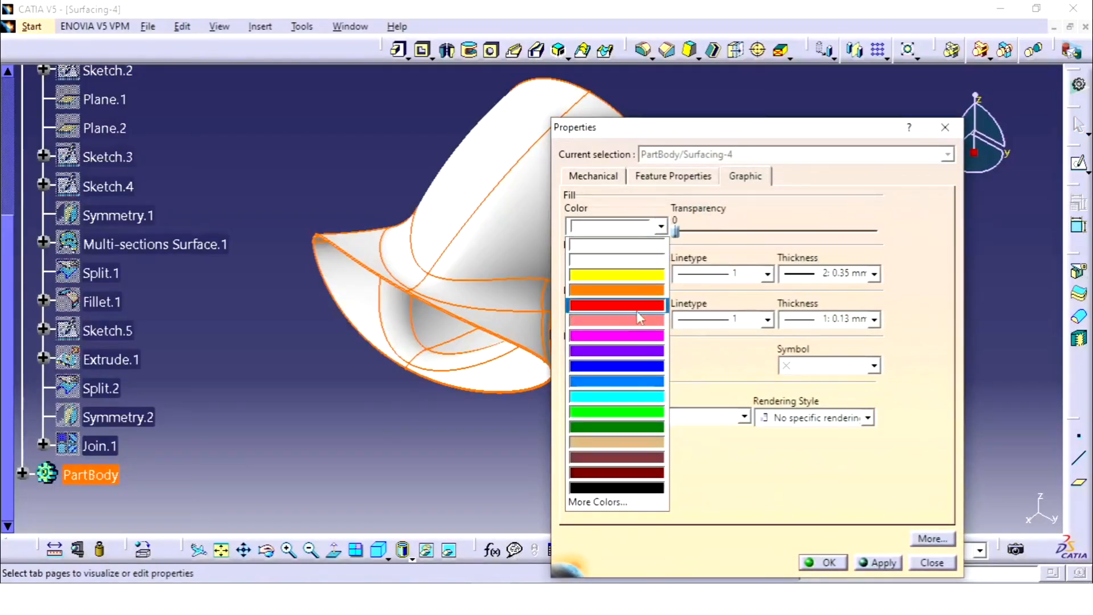
click(642, 389)
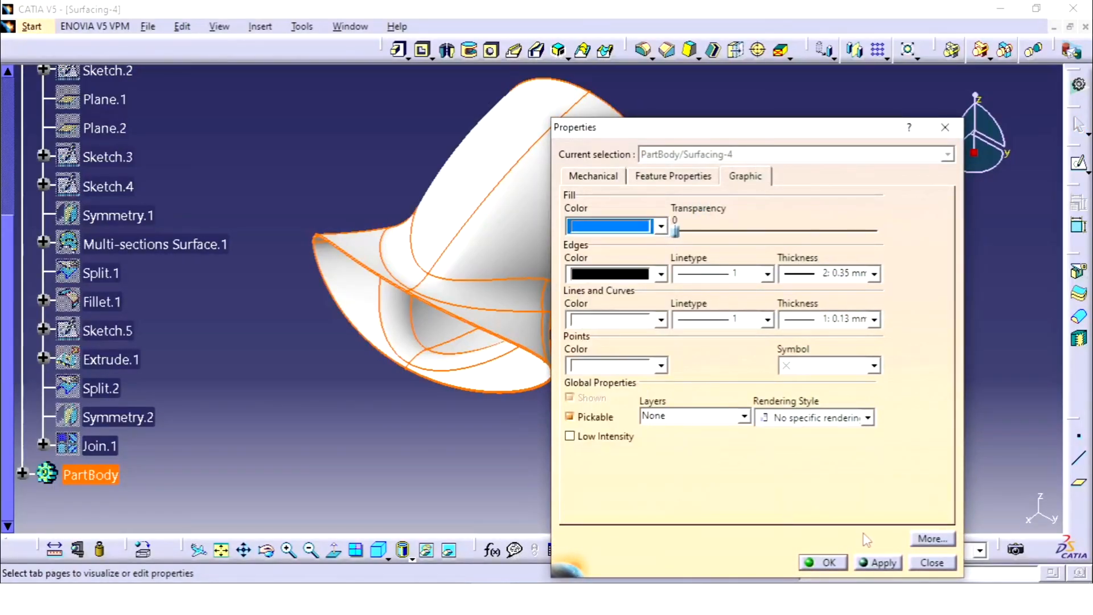
click(875, 563)
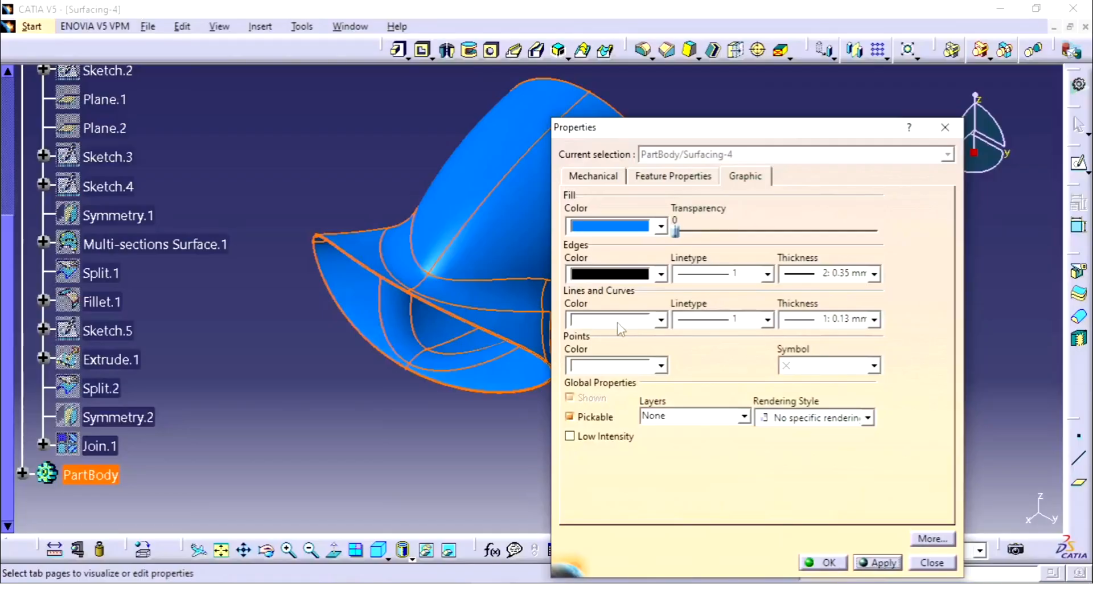
click(662, 224)
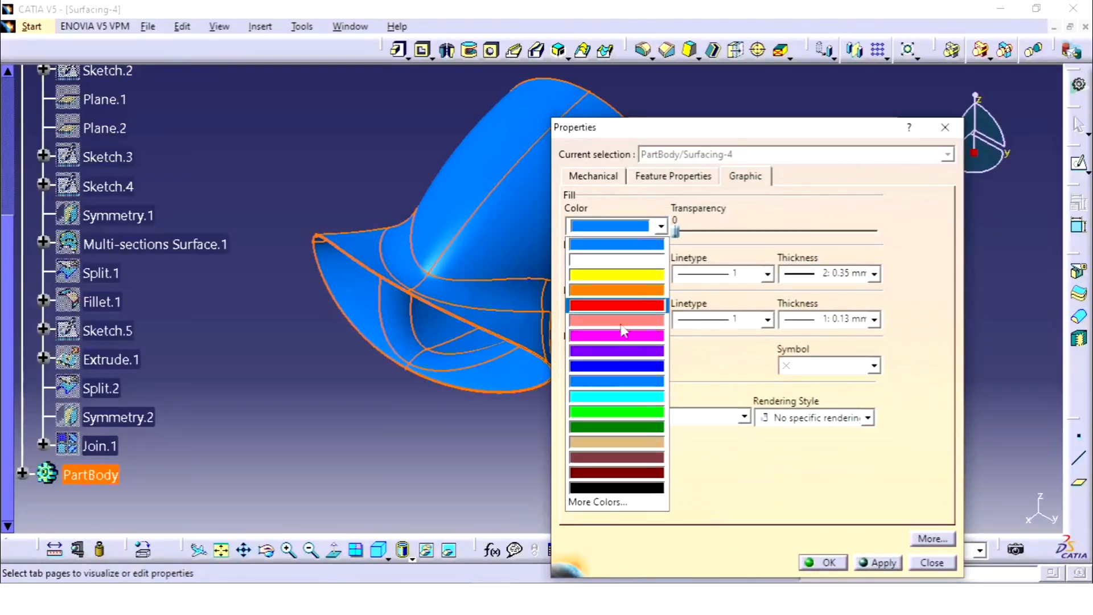
click(608, 395)
click(883, 564)
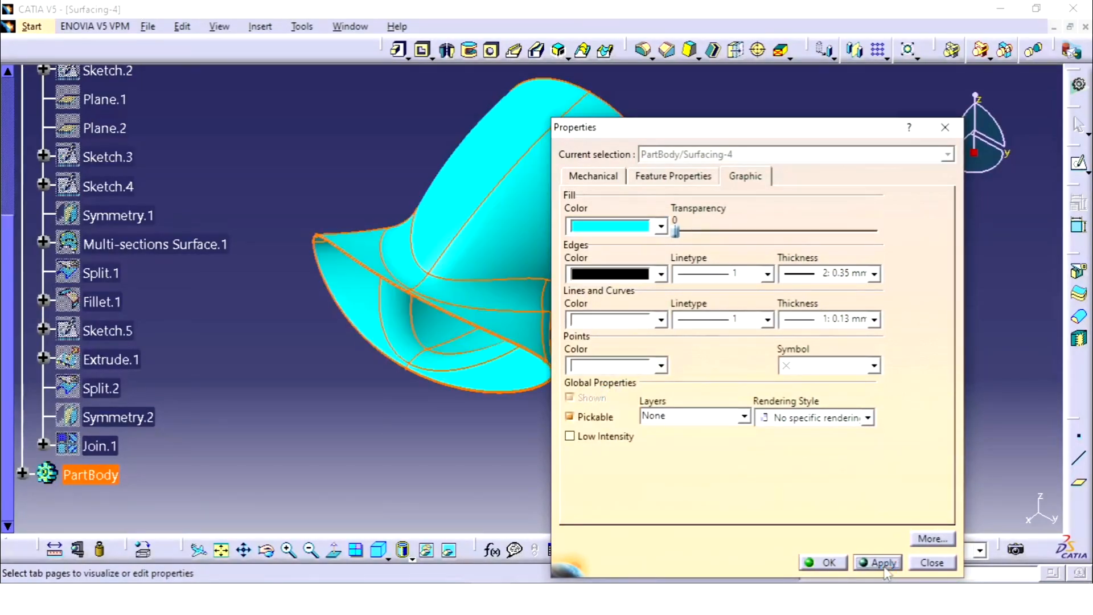
click(824, 563)
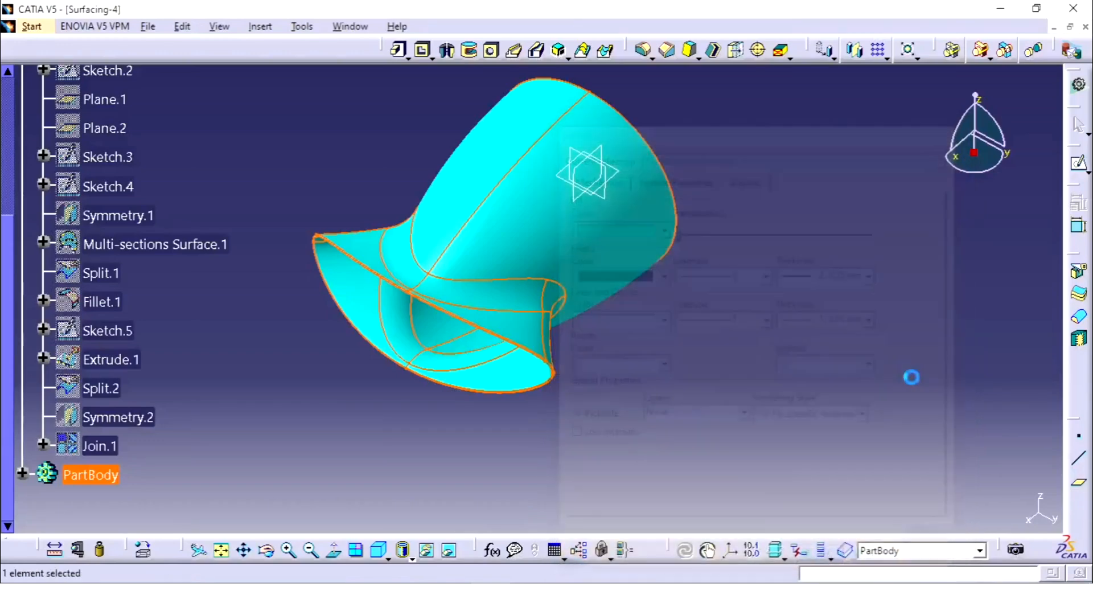
Step: Display the thickened solid in plain shading without edges
click(403, 550)
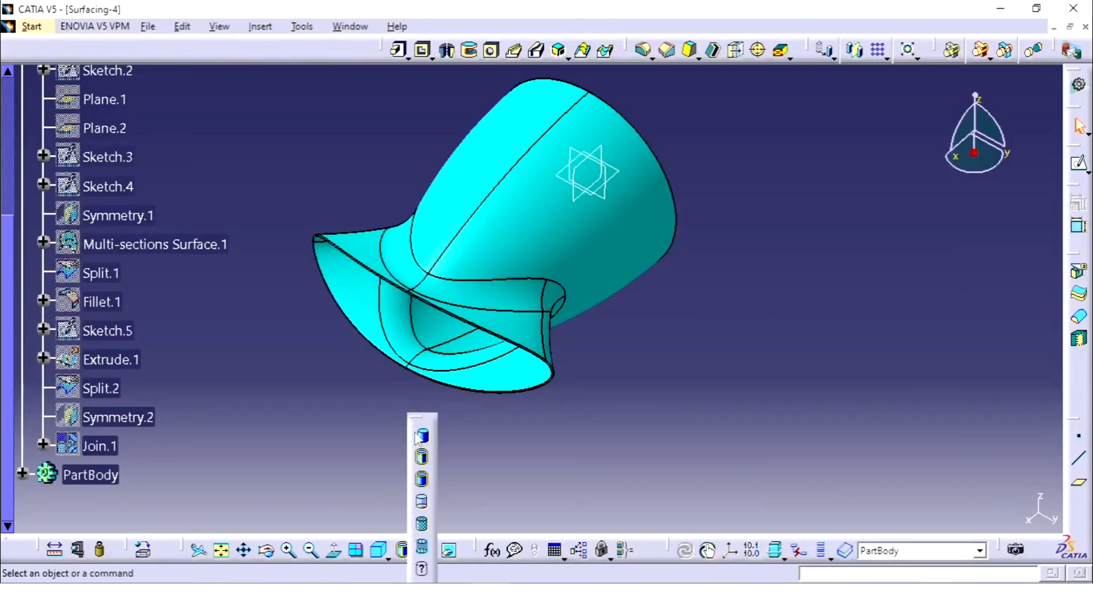
click(423, 437)
mouse_move(685, 285)
middle_down()
mouse_move(522, 340)
mouse_move(558, 222)
mouse_move(639, 151)
mouse_move(562, 243)
mouse_move(571, 391)
mouse_move(660, 370)
mouse_move(541, 302)
mouse_move(486, 315)
mouse_move(700, 207)
mouse_move(681, 222)
mouse_move(697, 281)
middle_up()
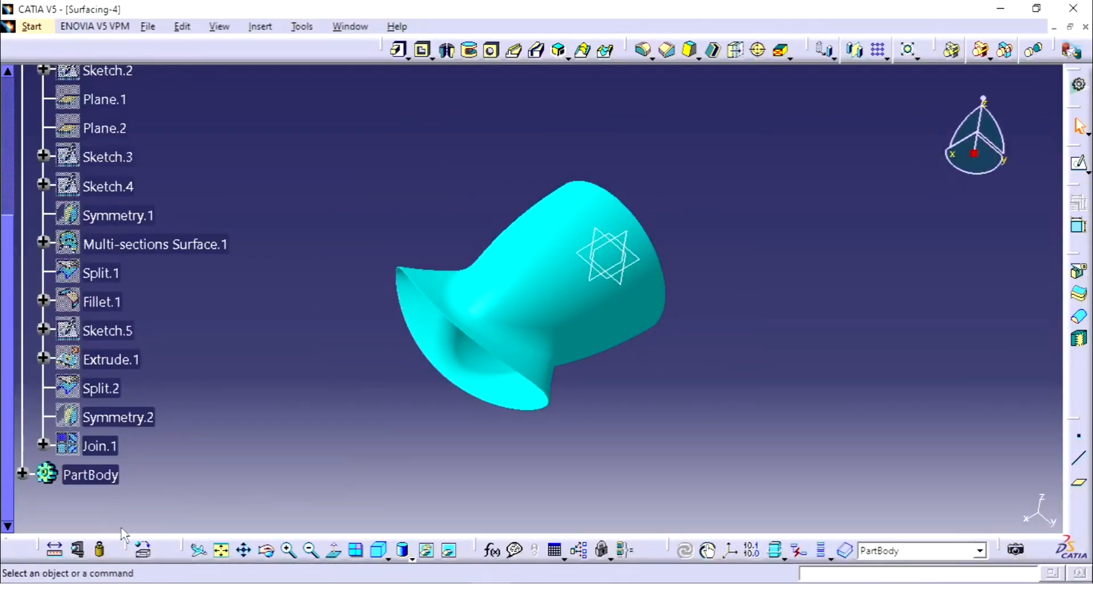
Step: Start applying a material to the whole Surfacing-4 part and look through the Other category of the material library
scroll(183, 275, up, 5)
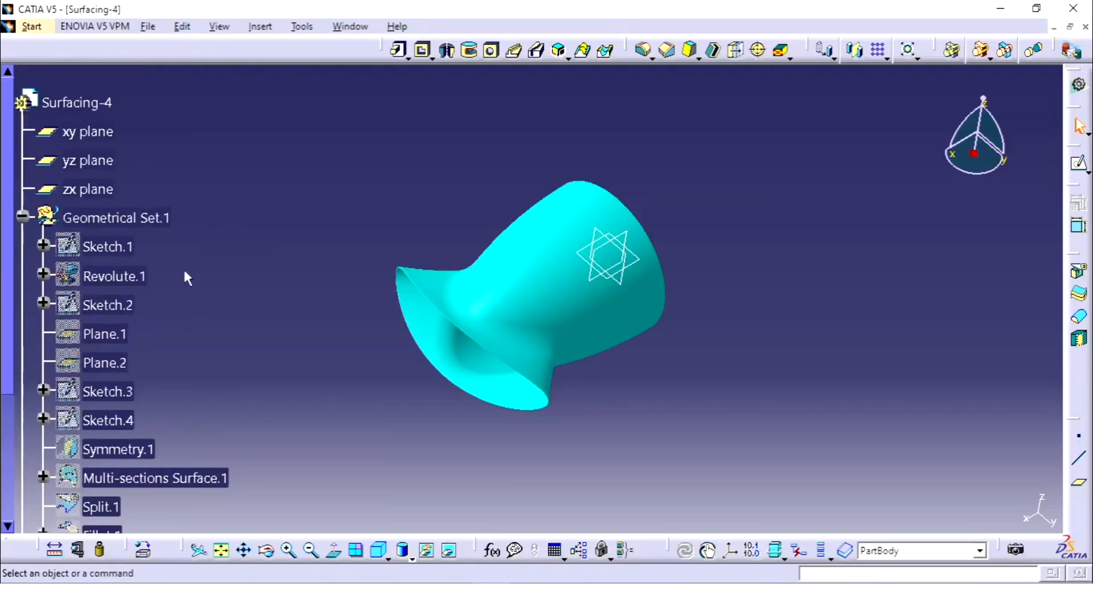
click(106, 103)
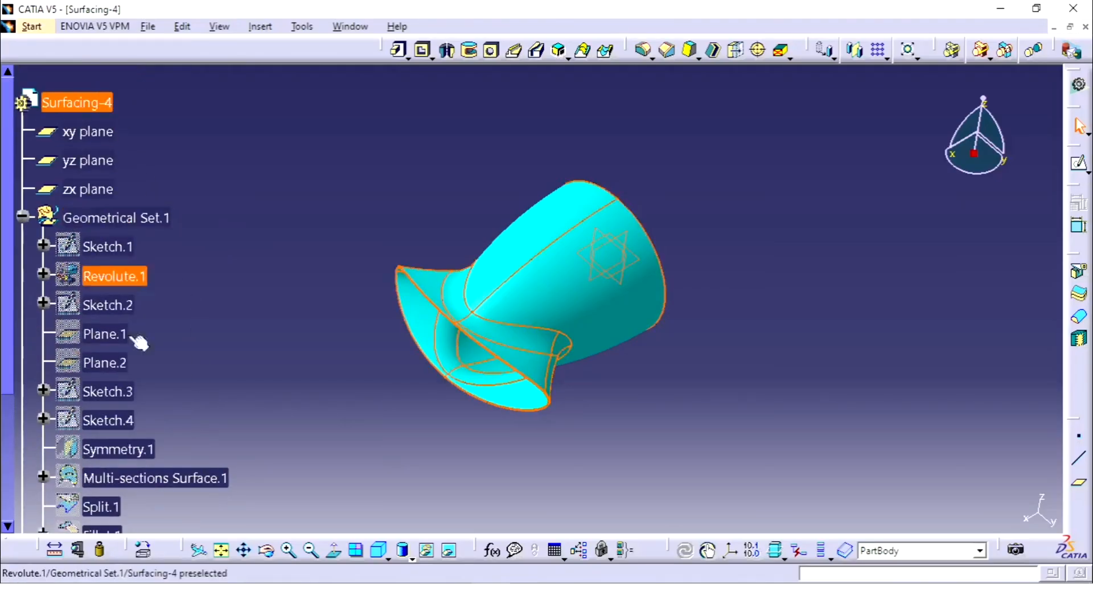
click(146, 553)
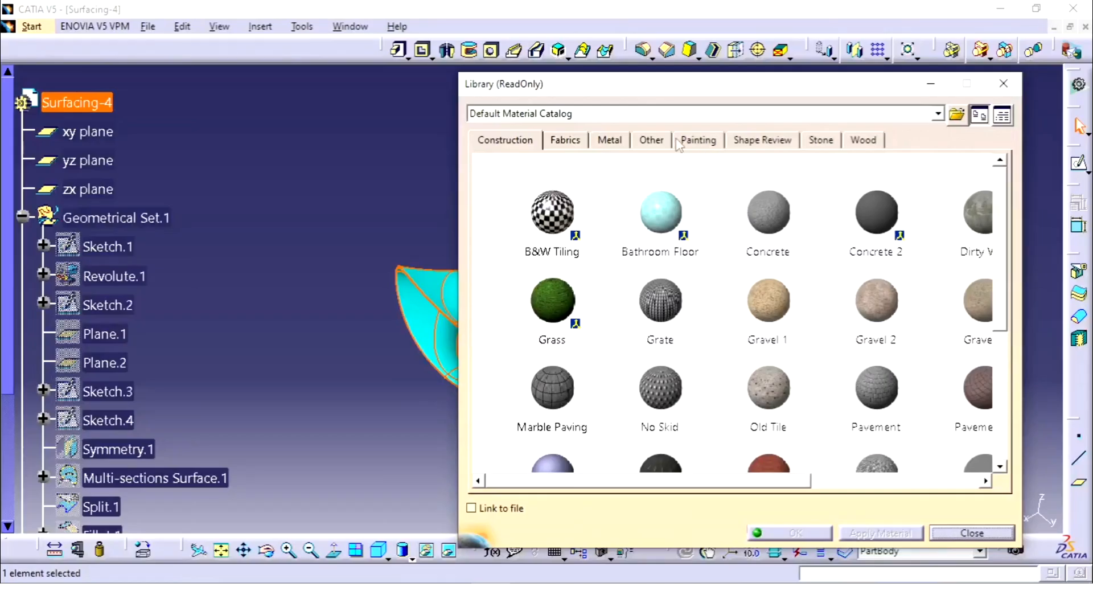
click(649, 141)
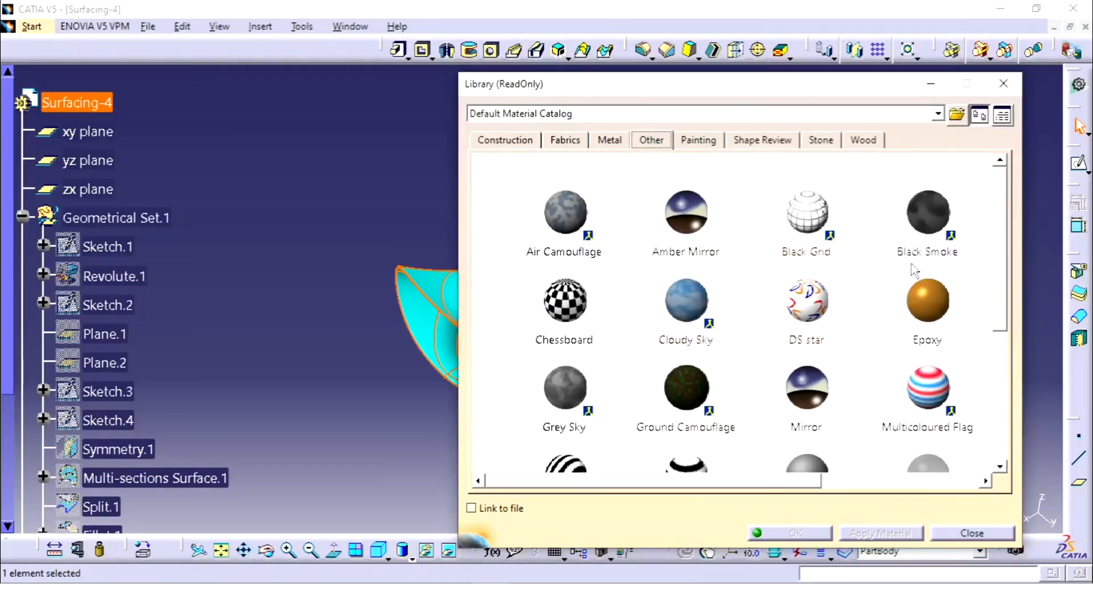
scroll(779, 284, down, 1)
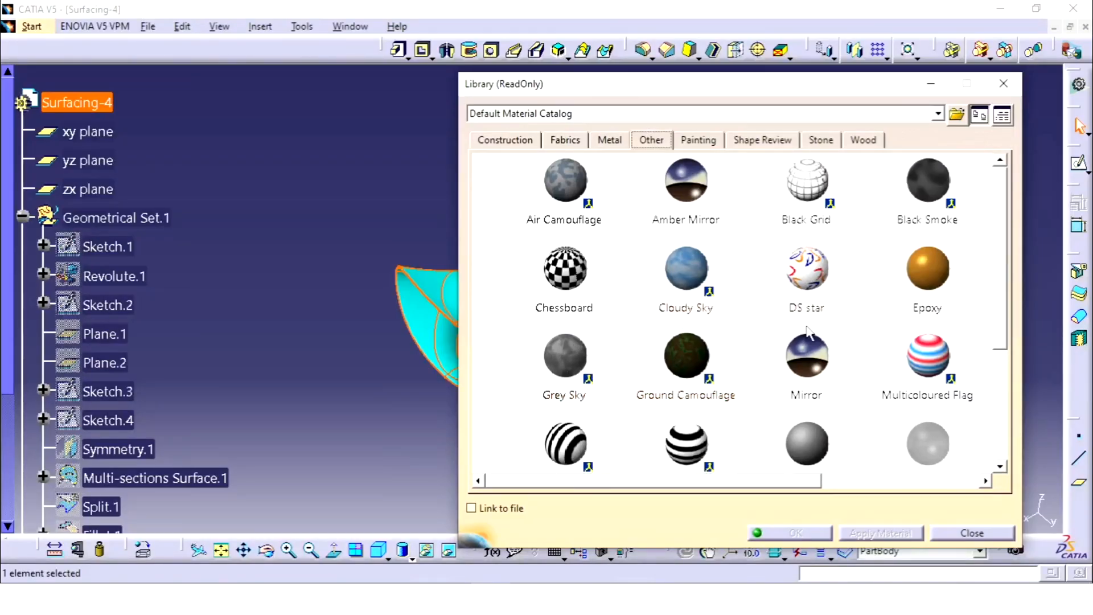
scroll(808, 332, down, 4)
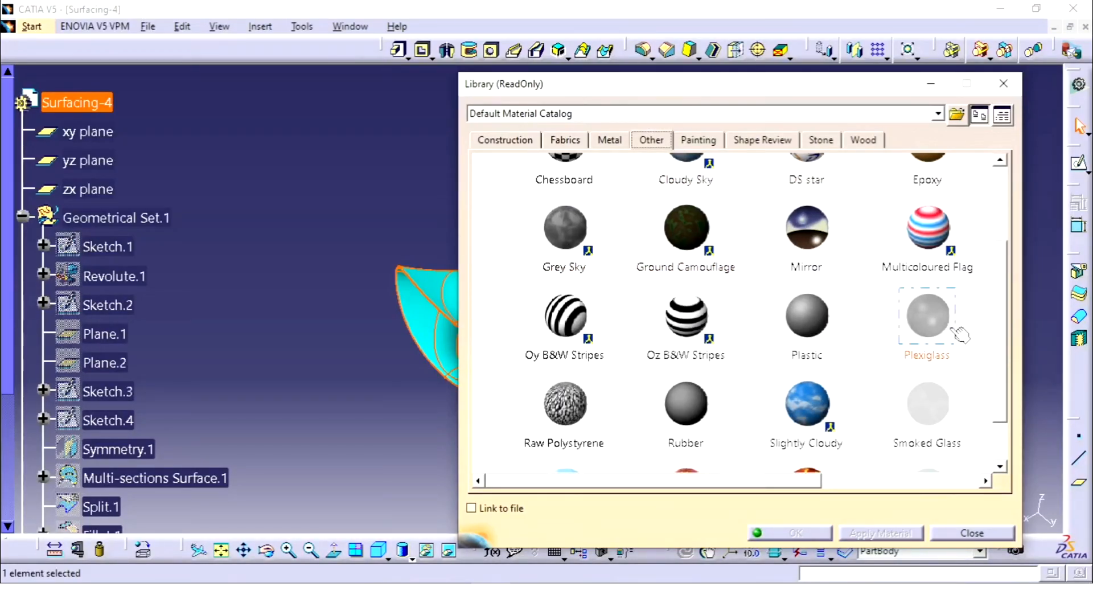
scroll(940, 359, down, 2)
scroll(946, 355, down, 2)
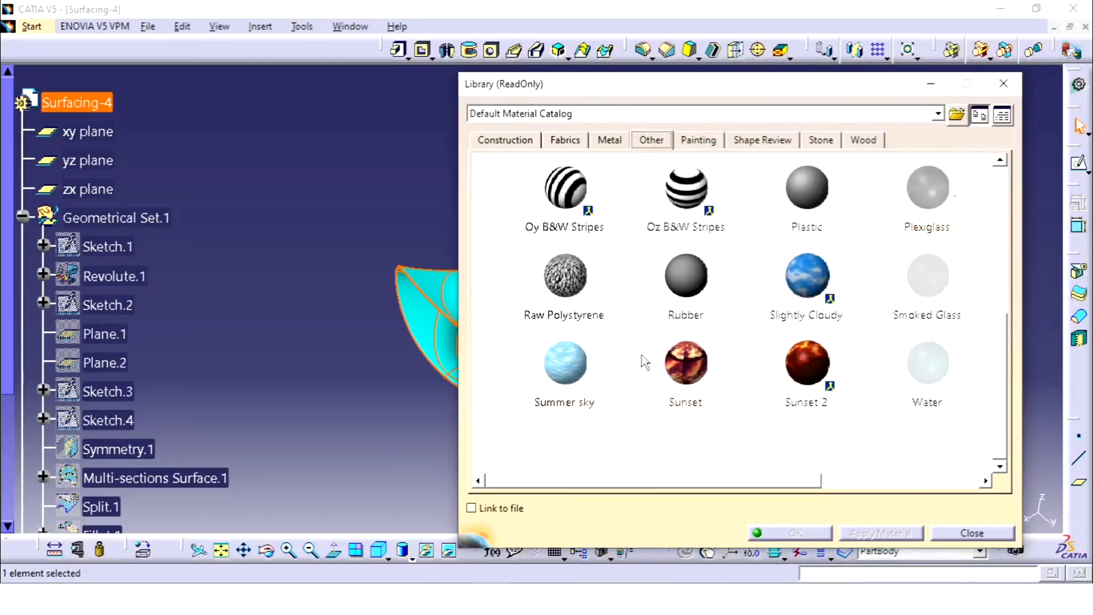
scroll(769, 291, up, 2)
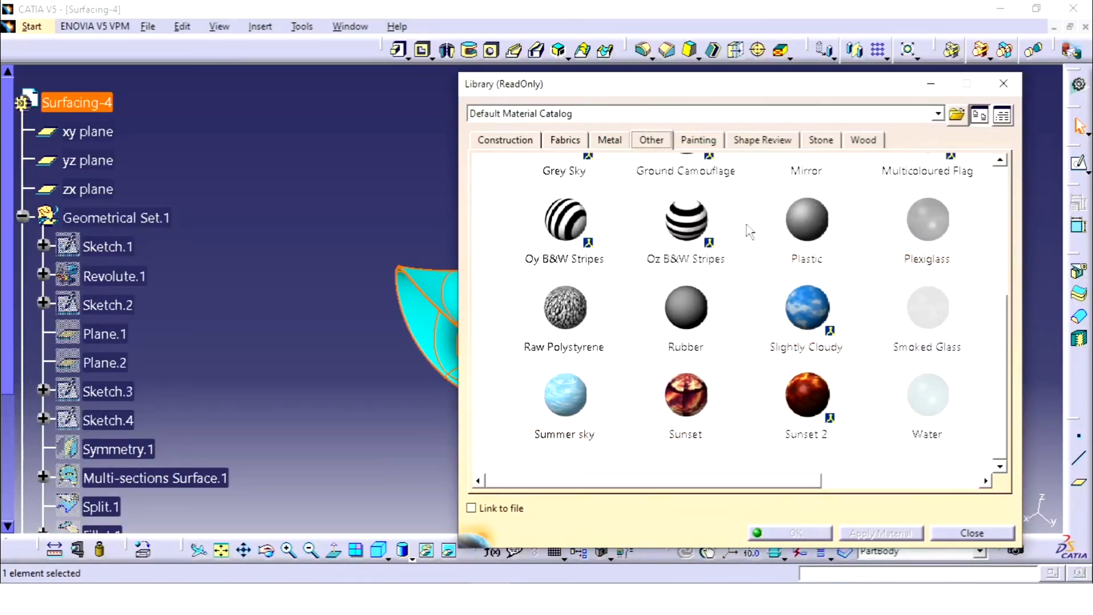
Step: Apply the DS Light Blue material from the Painting category to the Surfacing-4 part and close the material library
click(699, 143)
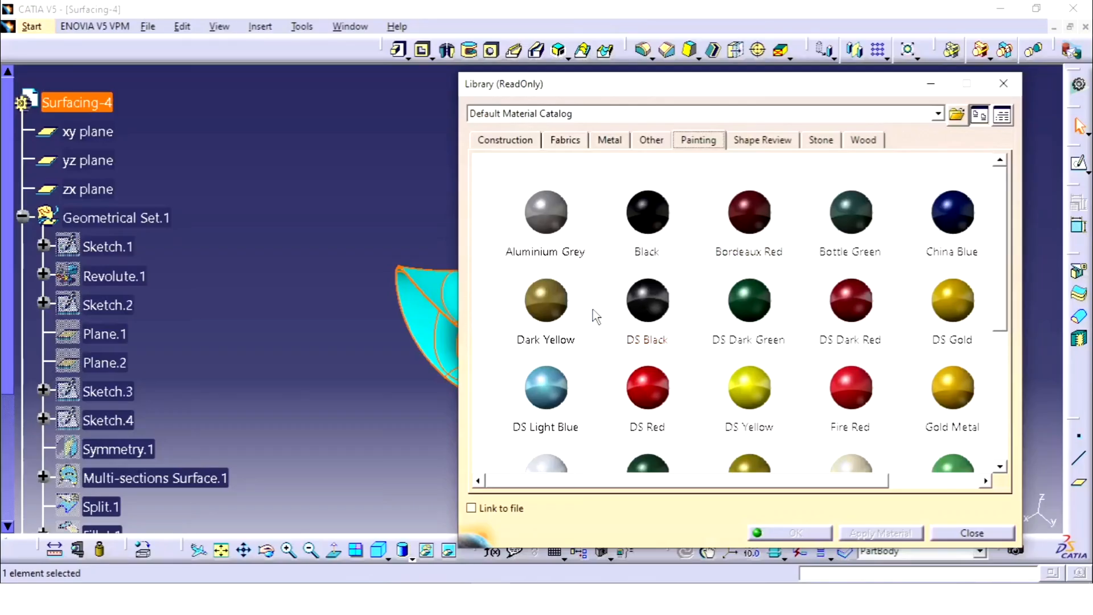
scroll(585, 350, down, 2)
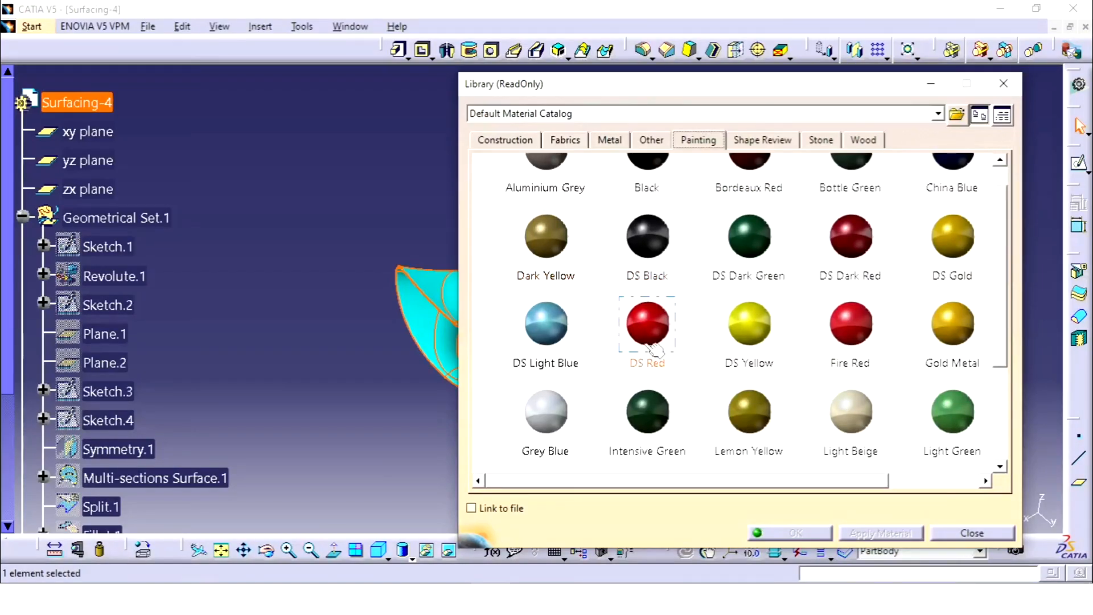
scroll(881, 373, down, 2)
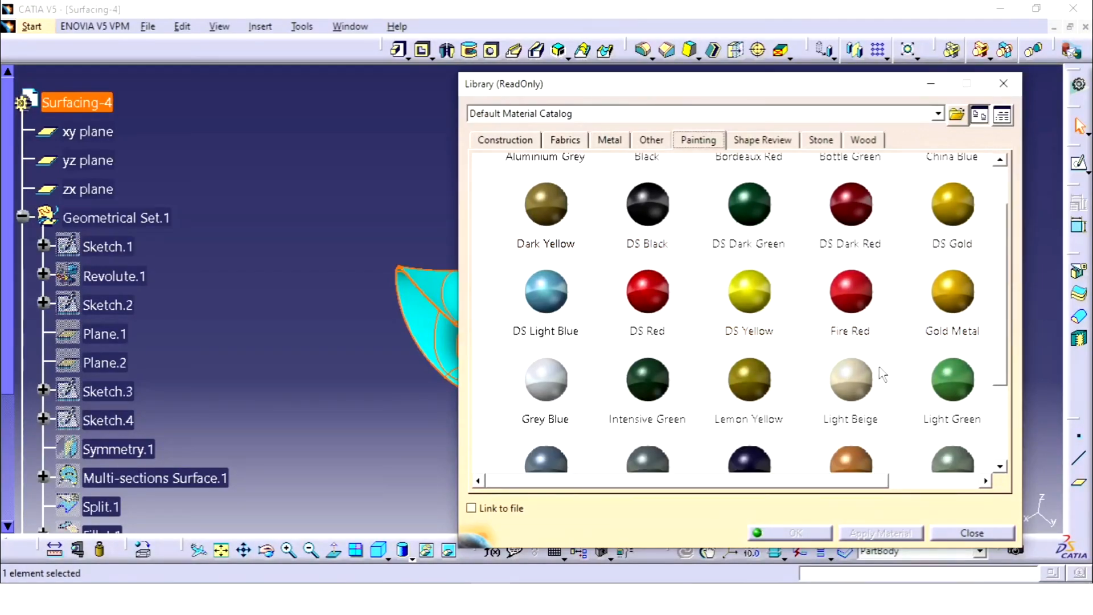
scroll(799, 405, down, 2)
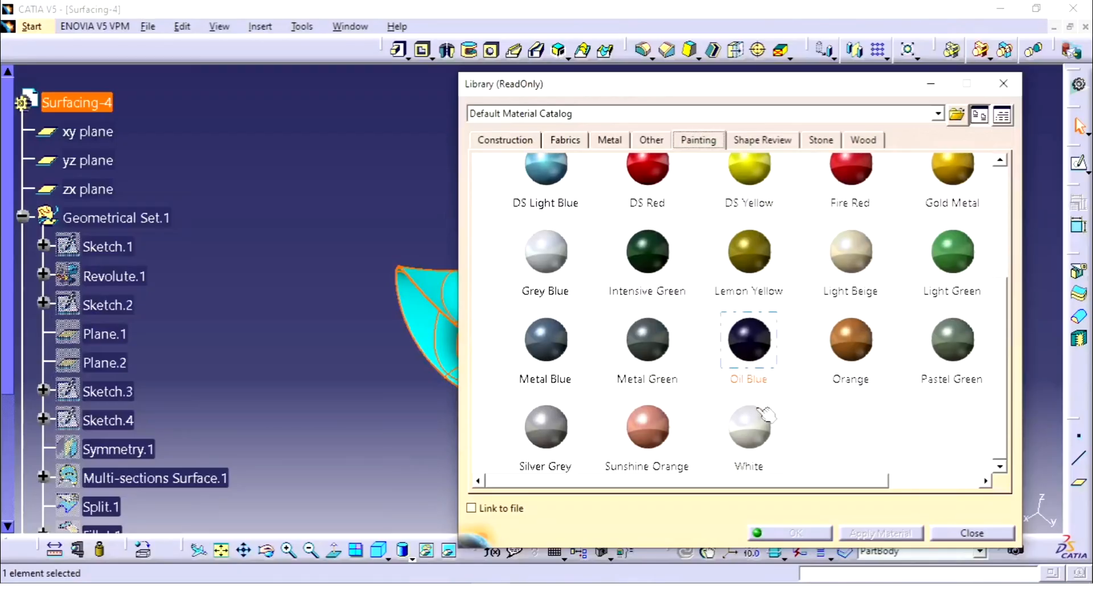
scroll(758, 426, up, 1)
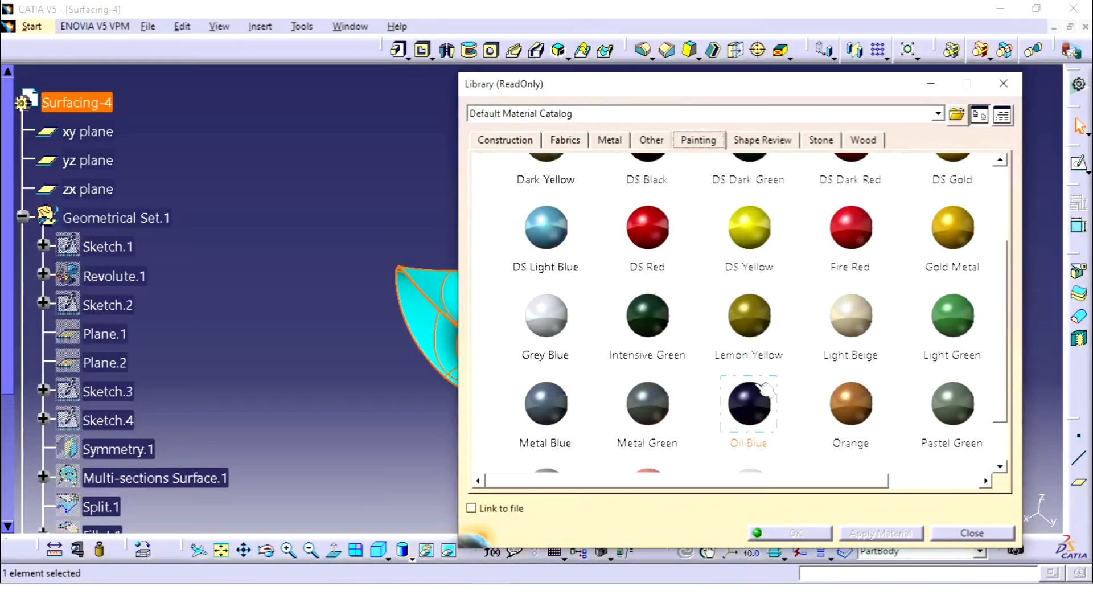
click(545, 227)
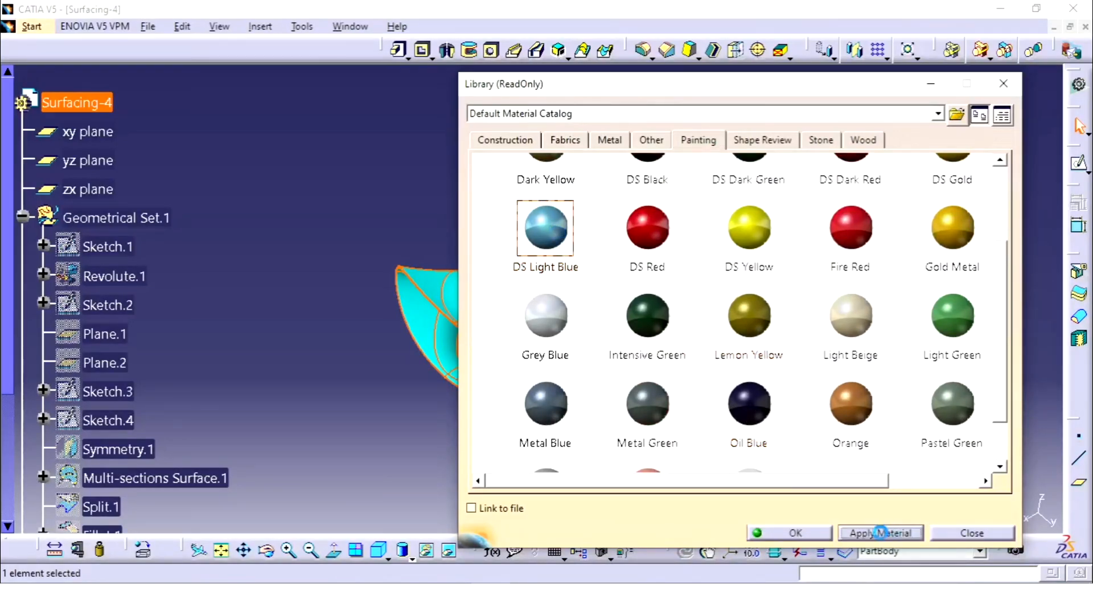
click(881, 532)
click(766, 532)
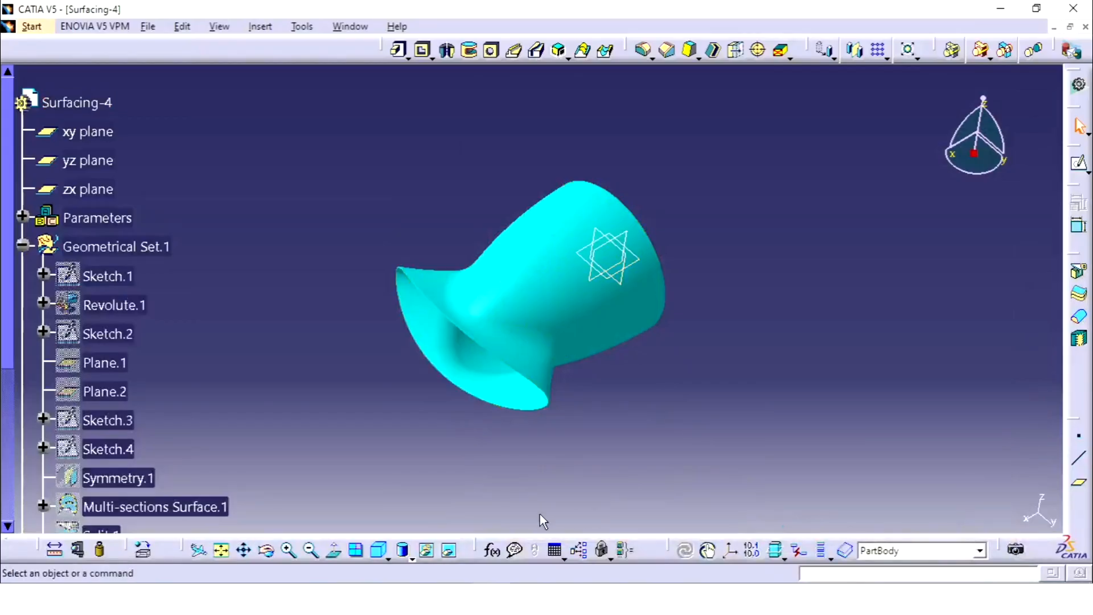
Step: Display the part in shading with material and inspect the applied material from a slightly rotated angle
click(410, 557)
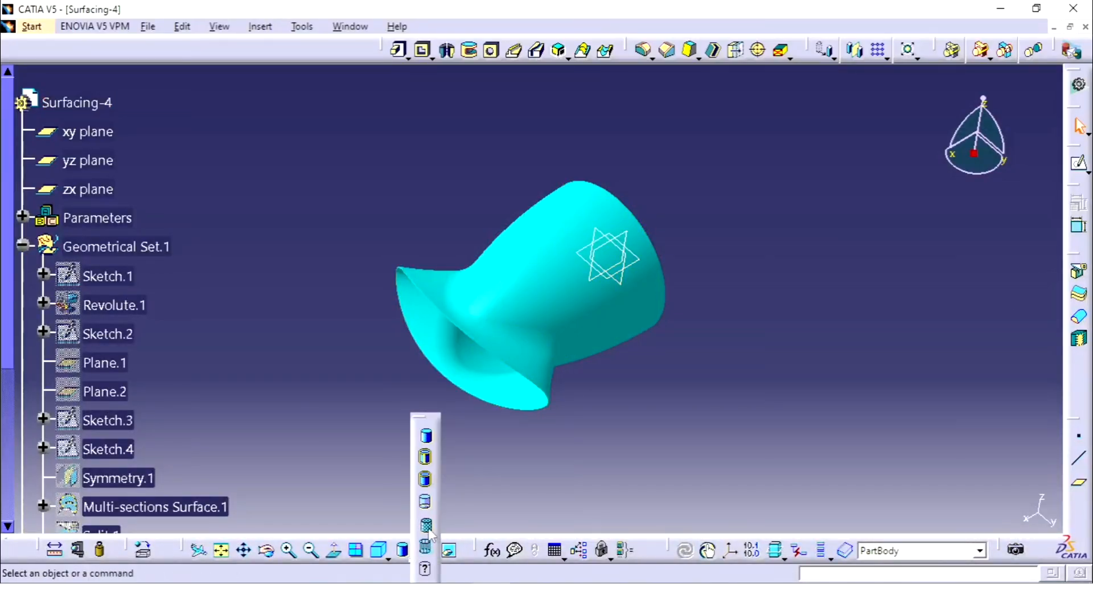
click(426, 525)
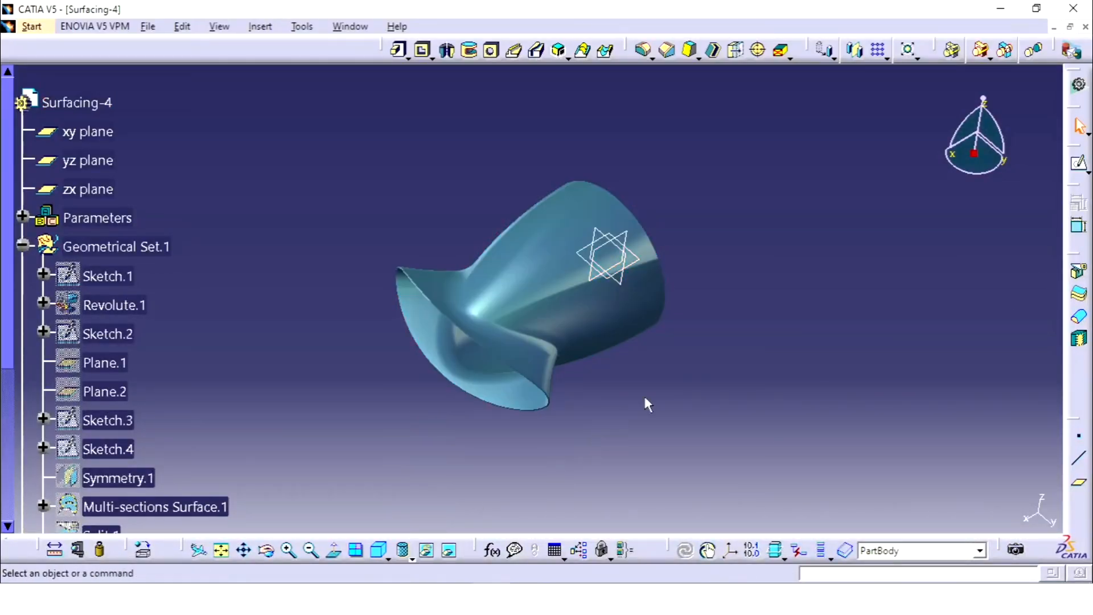
middle_drag(647, 404, 674, 401)
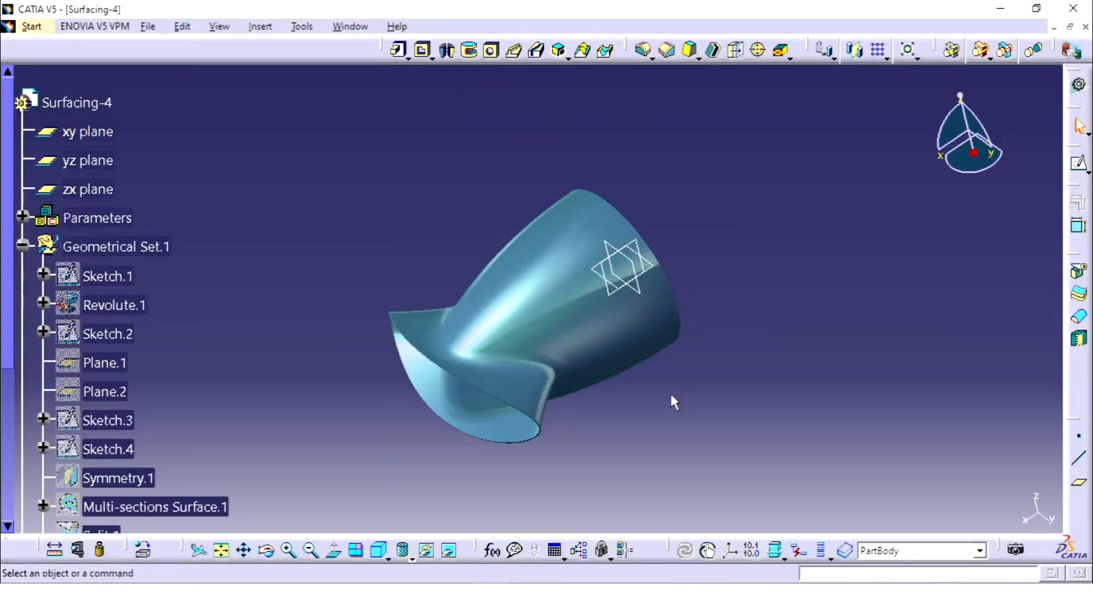